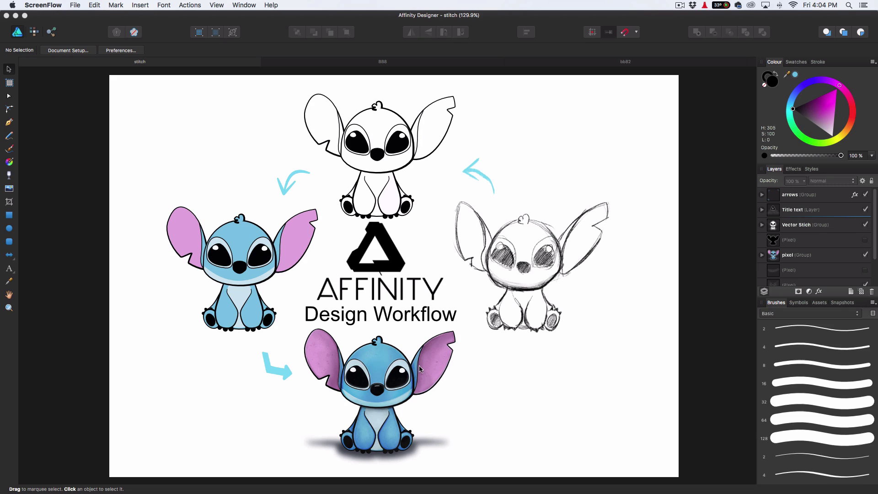
- Group all the existing artwork layers into a single group
click(804, 196)
scroll(816, 252, down, 2)
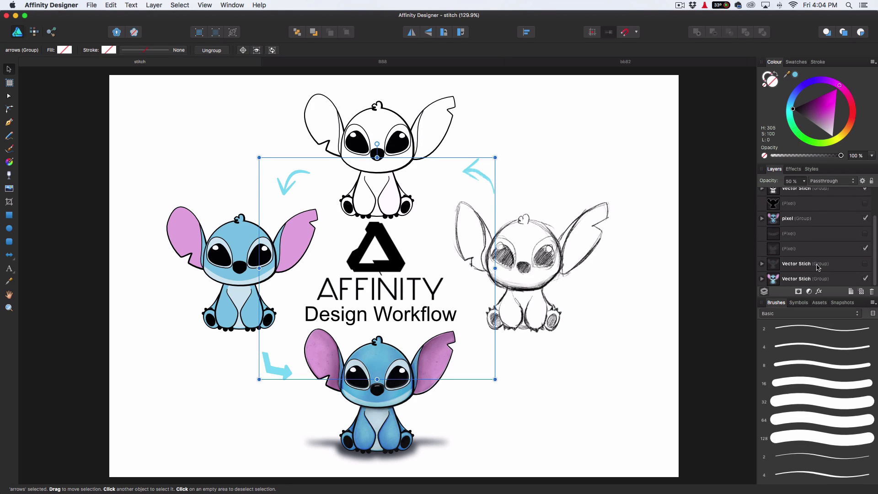
click(804, 279)
scroll(807, 229, up, 3)
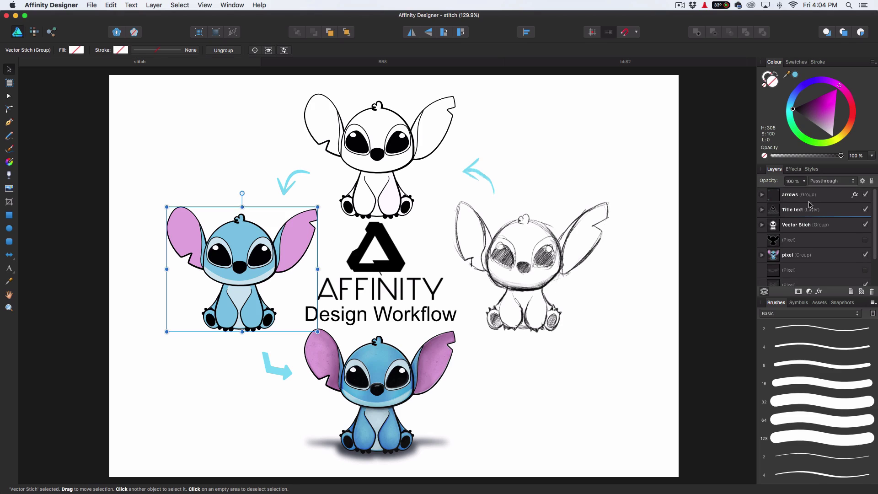
key(super+a)
key(super+g)
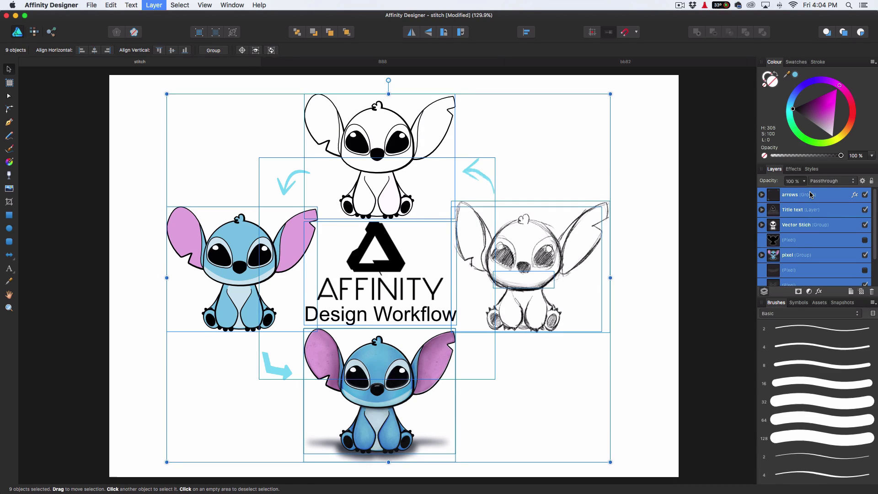
- Add a new pixel layer above the artwork group and a new vector layer on top of it
click(861, 291)
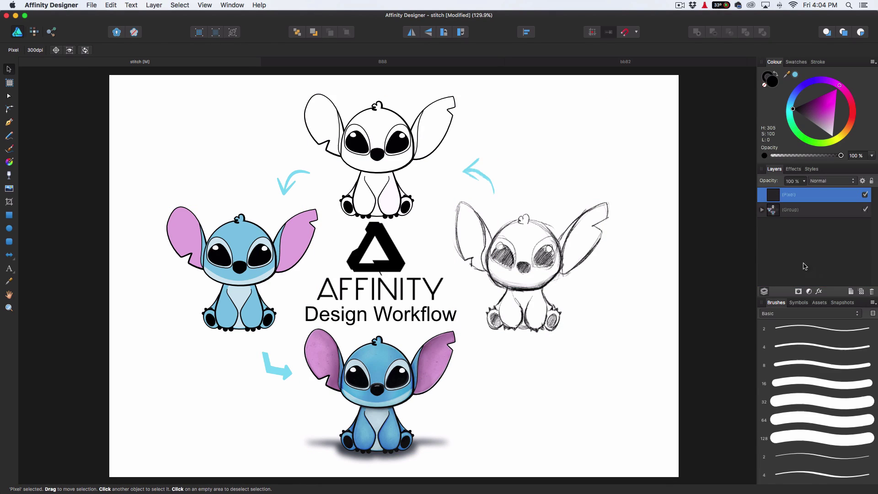
click(808, 213)
click(823, 201)
click(850, 291)
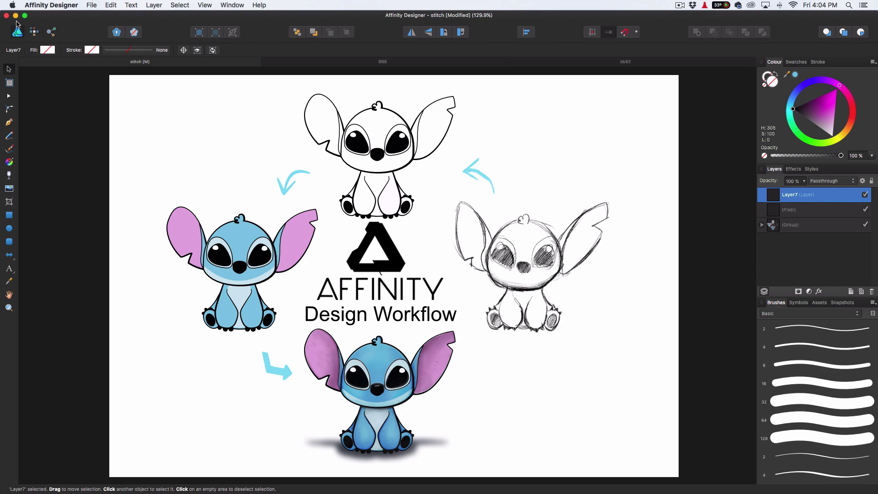
click(791, 213)
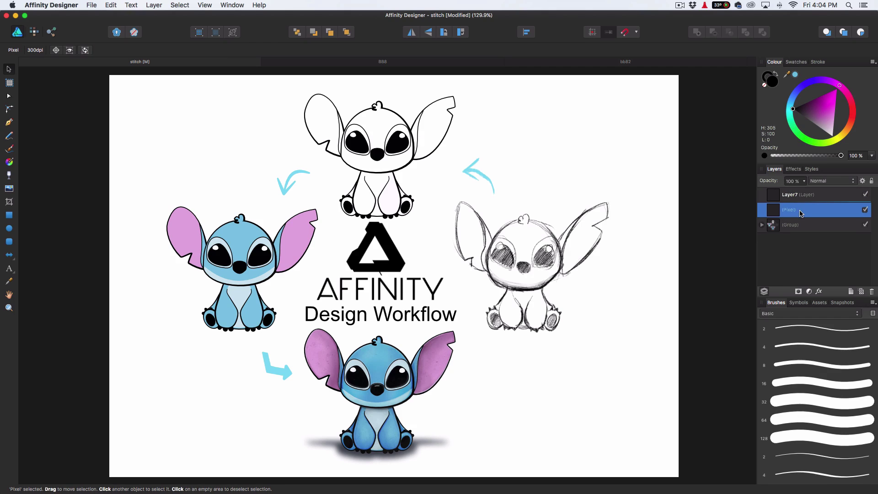
click(807, 196)
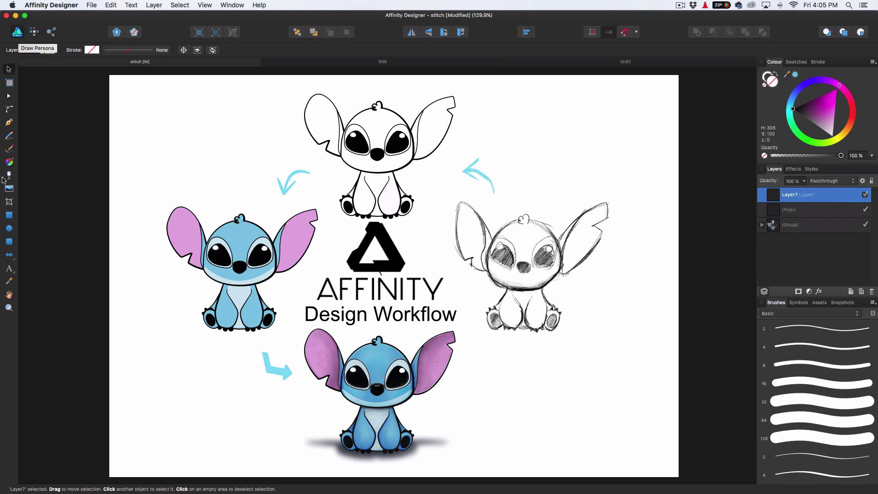
- Switch to the Pixel Persona and set up the first Drawing brush at 14.2 px on the empty pixel layer
click(34, 33)
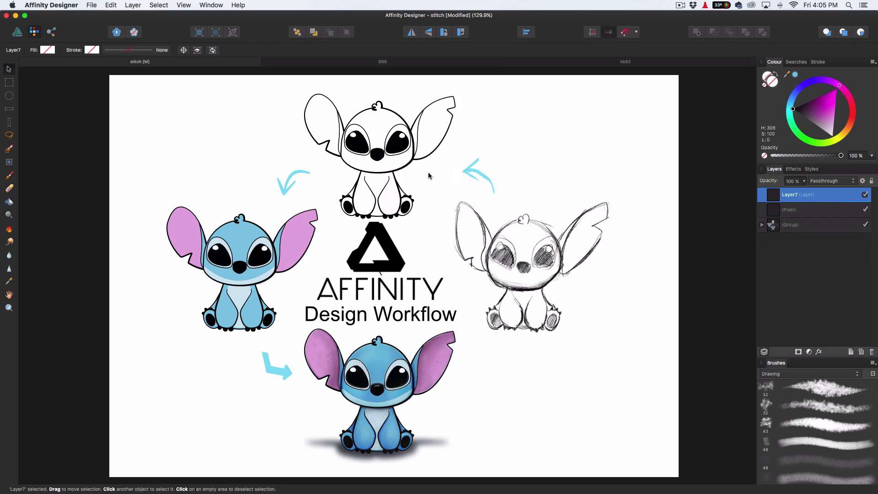
click(789, 212)
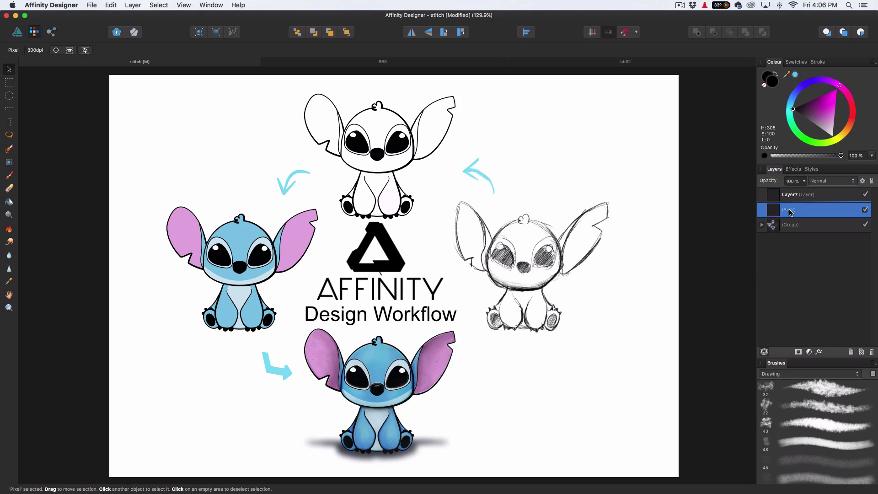
click(780, 374)
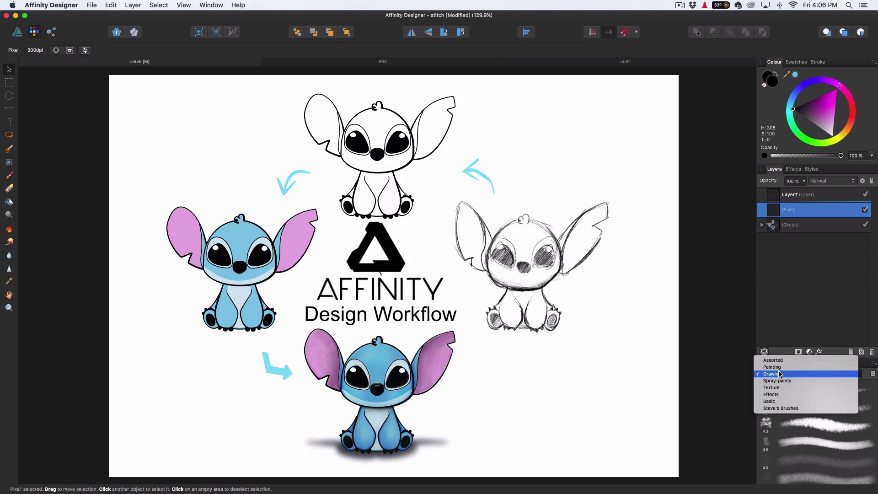
click(780, 374)
click(818, 388)
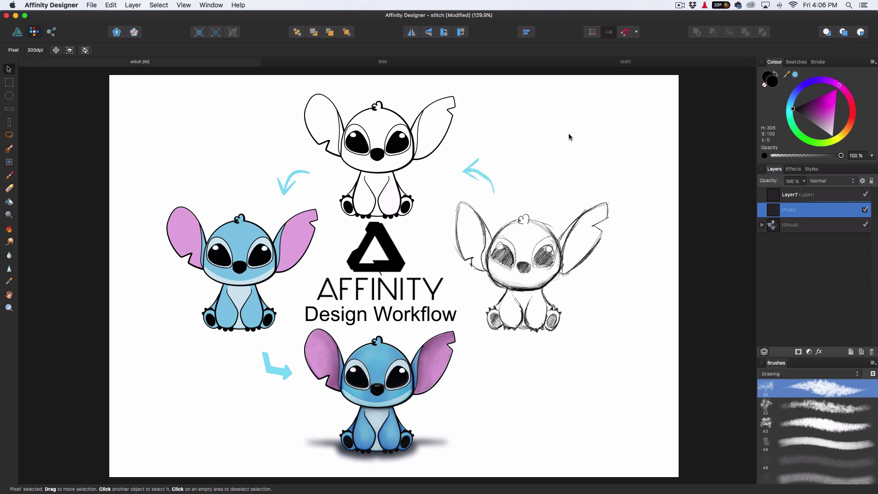
click(8, 177)
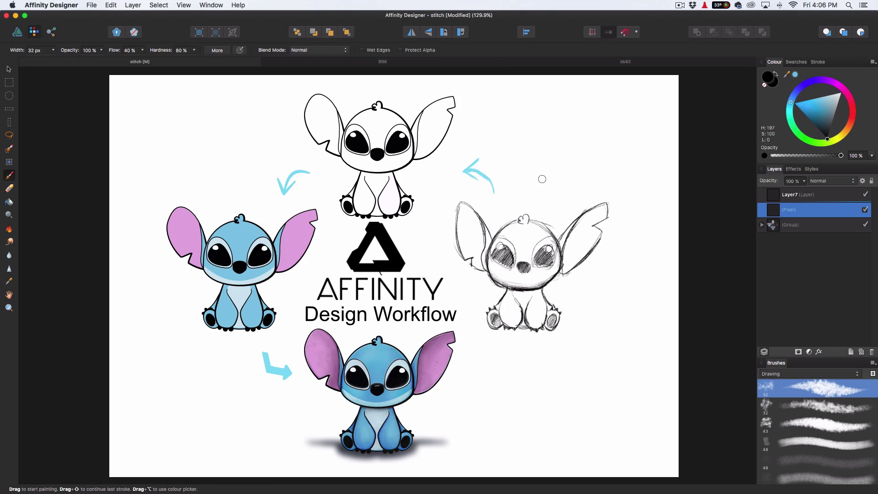
key(bracketleft)
key(bracketleft)
- Sketch a rough figure with a round head and a raised arm in the blank area above the pencil Stitch
mouse_move(546, 147)
mouse_down()
mouse_move(538, 155)
mouse_move(560, 142)
mouse_move(602, 161)
mouse_up()
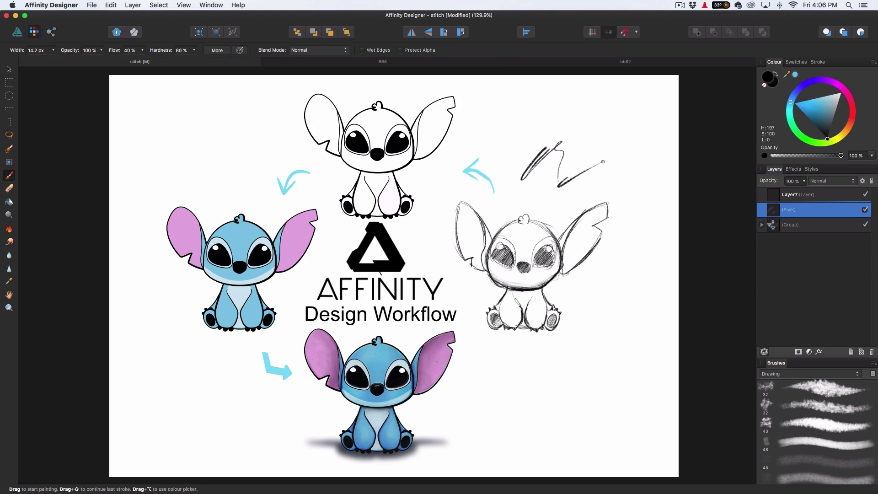
drag(569, 132, 559, 185)
drag(566, 103, 559, 174)
mouse_move(568, 130)
mouse_down()
mouse_move(593, 130)
mouse_move(547, 145)
mouse_move(519, 183)
mouse_up()
drag(551, 147, 524, 174)
mouse_move(574, 135)
mouse_down()
mouse_move(590, 168)
mouse_move(585, 132)
mouse_move(594, 165)
mouse_move(619, 114)
mouse_up()
drag(604, 151, 592, 164)
mouse_move(617, 111)
mouse_down()
mouse_move(611, 128)
mouse_move(603, 123)
mouse_move(614, 122)
mouse_move(593, 168)
mouse_up()
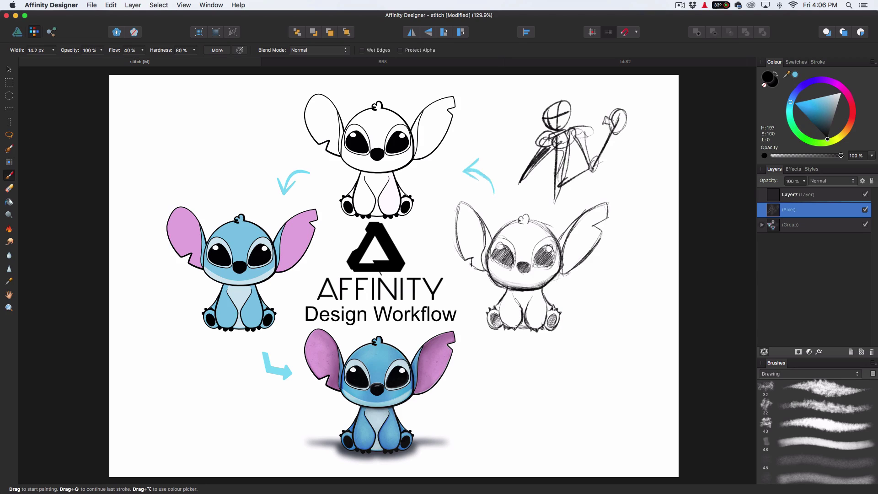
- Erase the rough figure sketch from the pixel layer
key(e)
mouse_move(565, 103)
mouse_down()
mouse_move(548, 115)
mouse_move(530, 166)
mouse_up()
mouse_move(612, 127)
mouse_down()
mouse_move(561, 169)
mouse_move(563, 186)
mouse_move(558, 135)
mouse_up()
mouse_move(524, 173)
mouse_down()
mouse_move(519, 184)
mouse_move(554, 202)
mouse_up()
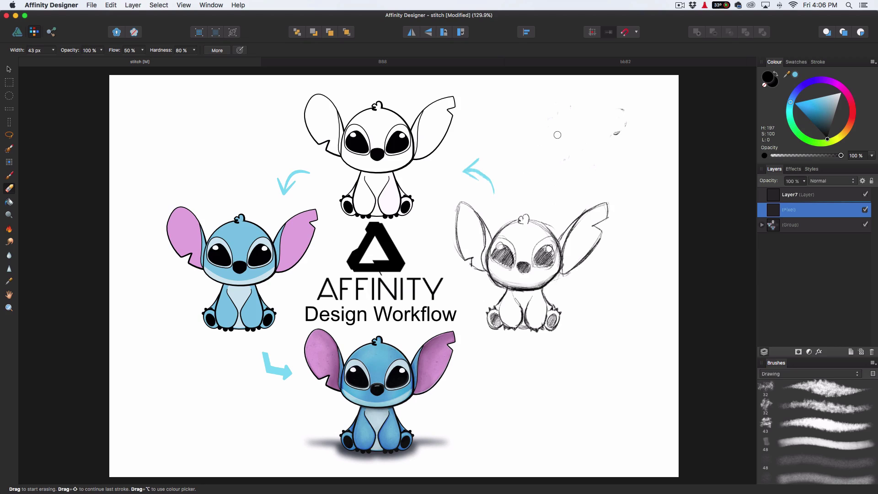
- Sketch a bat with a round body, two pointed ears and a right wing in the blank area above the pencil Stitch
key(b)
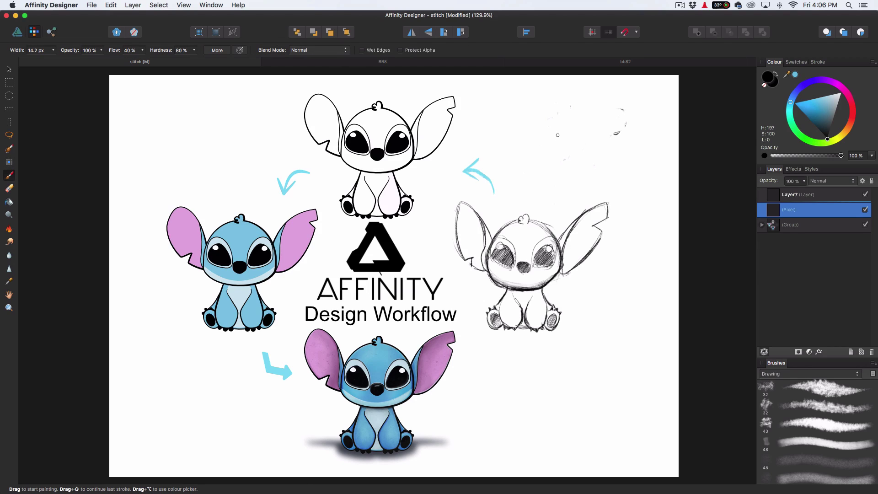
mouse_move(536, 121)
mouse_down()
mouse_move(545, 167)
mouse_move(531, 156)
mouse_move(543, 173)
mouse_up()
mouse_move(529, 136)
mouse_down()
mouse_move(544, 111)
mouse_move(576, 114)
mouse_move(542, 170)
mouse_move(567, 169)
mouse_move(574, 105)
mouse_move(527, 145)
mouse_up()
mouse_move(553, 114)
mouse_down()
mouse_move(533, 148)
mouse_move(579, 114)
mouse_move(581, 128)
mouse_up()
mouse_move(573, 96)
mouse_down()
mouse_move(580, 129)
mouse_move(532, 104)
mouse_move(535, 127)
mouse_move(603, 94)
mouse_move(664, 106)
mouse_move(569, 128)
mouse_move(663, 106)
mouse_move(586, 121)
mouse_move(581, 157)
mouse_move(554, 164)
mouse_move(537, 128)
mouse_move(566, 160)
mouse_up()
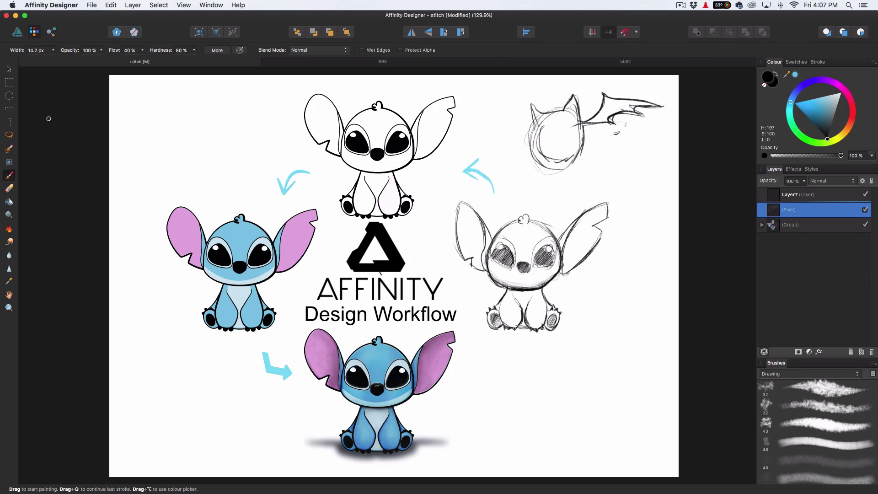
- Select the bat's right wing with a rectangular marquee
click(9, 82)
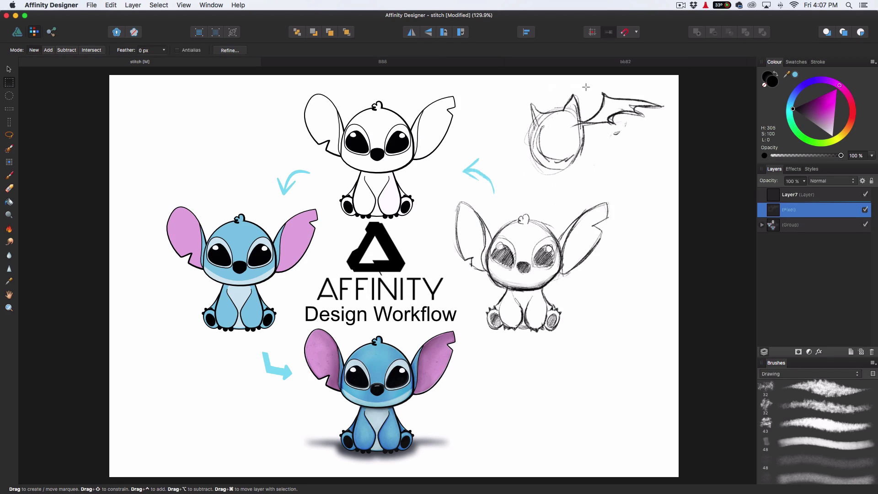
drag(579, 80, 673, 151)
key(super+s)
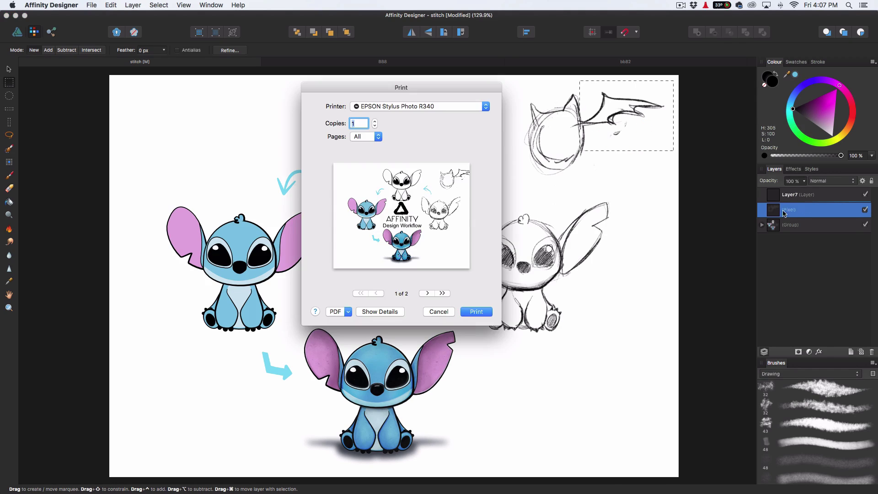
click(445, 311)
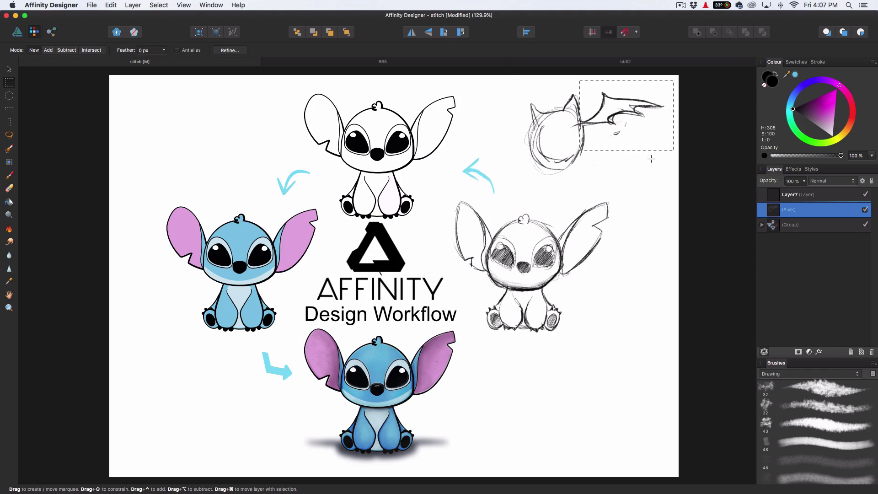
key(super+p)
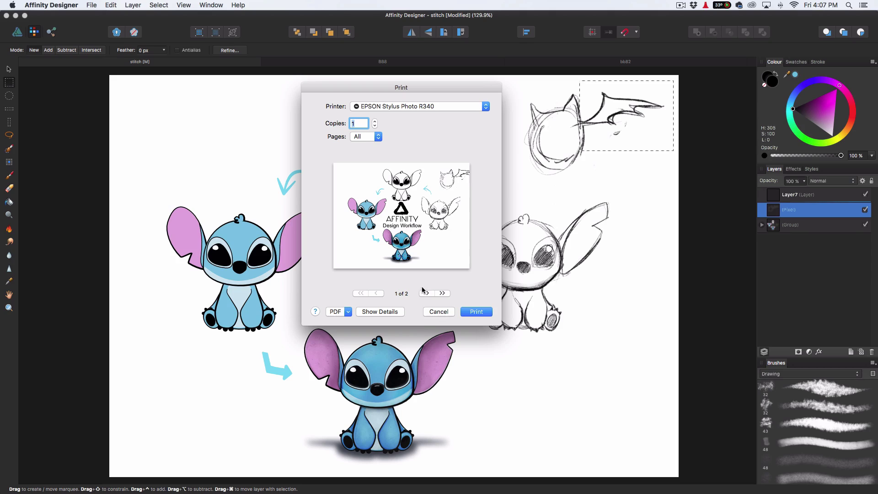
click(438, 313)
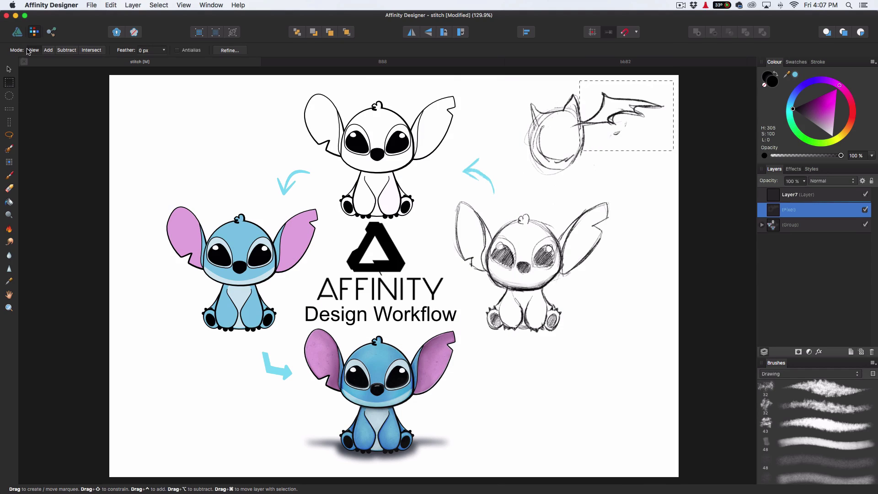
- Duplicate the selected wing onto its own pixel layer and clear the selection
click(110, 5)
click(121, 59)
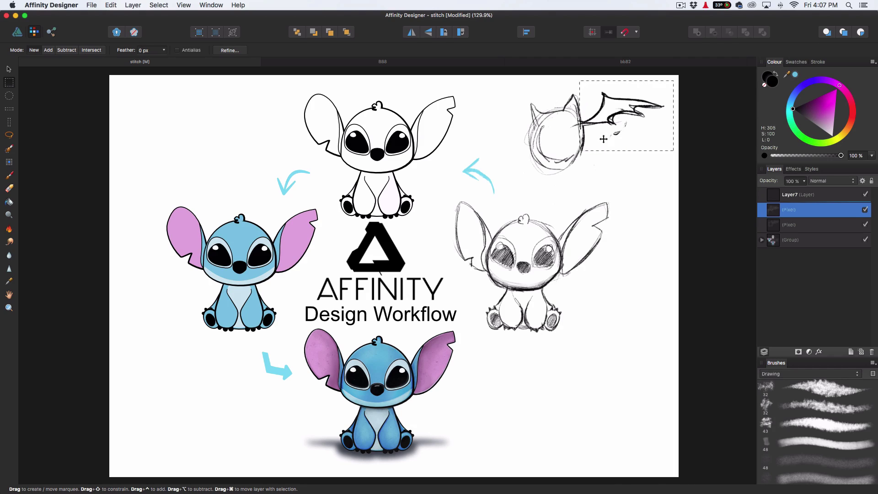
key(super+d)
- Flip the duplicated wing horizontally and place it against the left side of the bat's body
key(v)
right_click(612, 114)
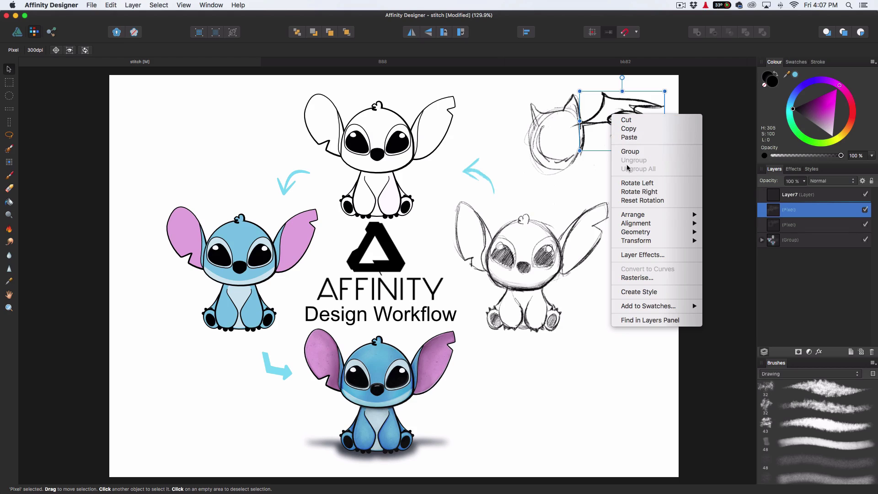
mouse_move(640, 241)
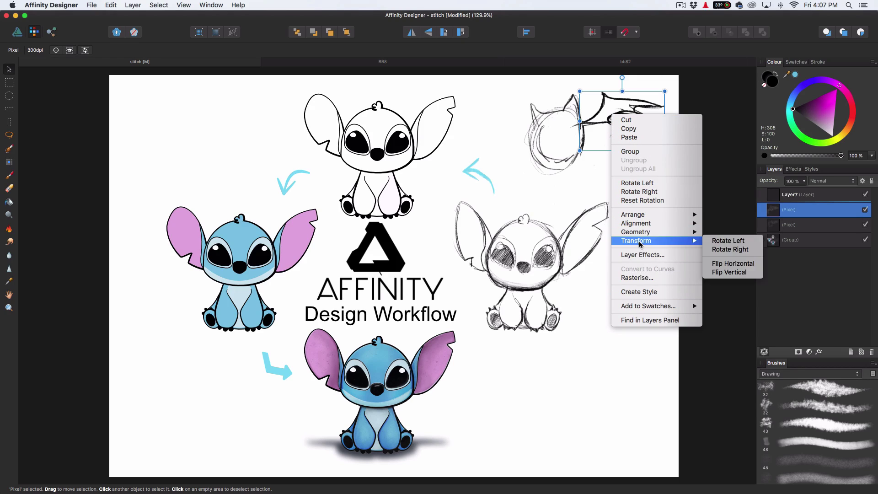
click(748, 264)
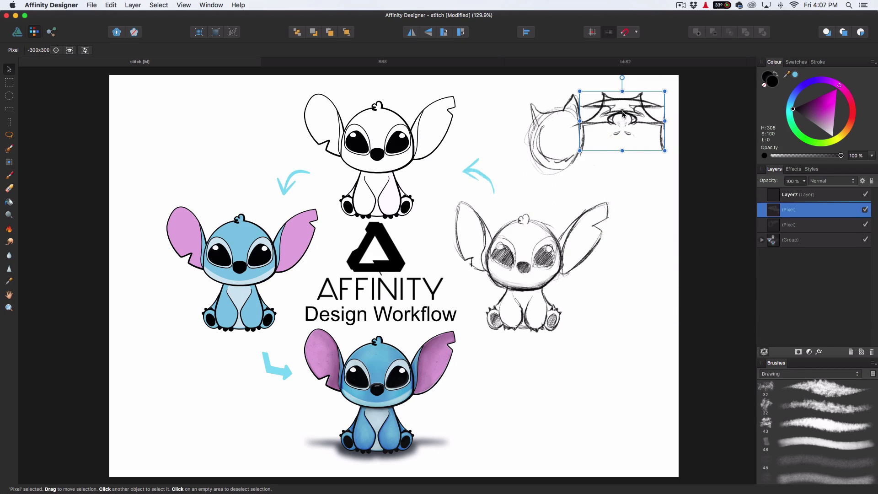
drag(622, 117, 494, 119)
click(624, 165)
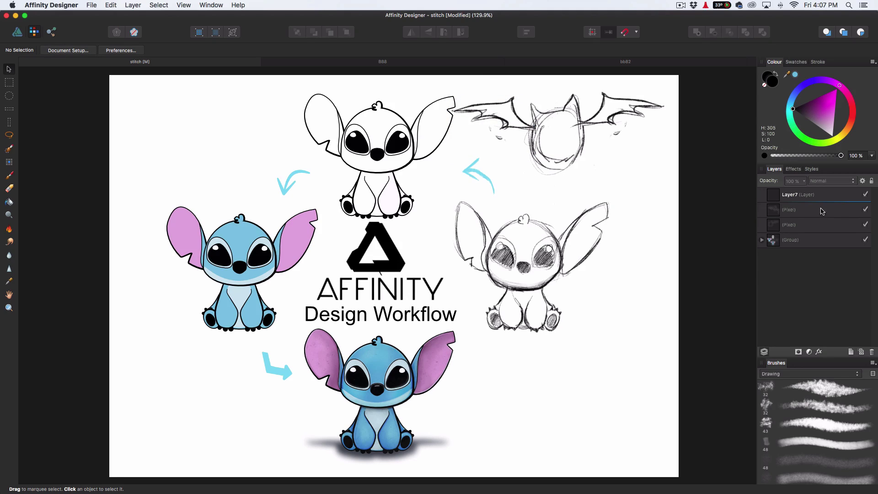
- On the flipped wing's layer, paint the bat's eyes and fanged mouth and darken its ears and body outline
click(773, 208)
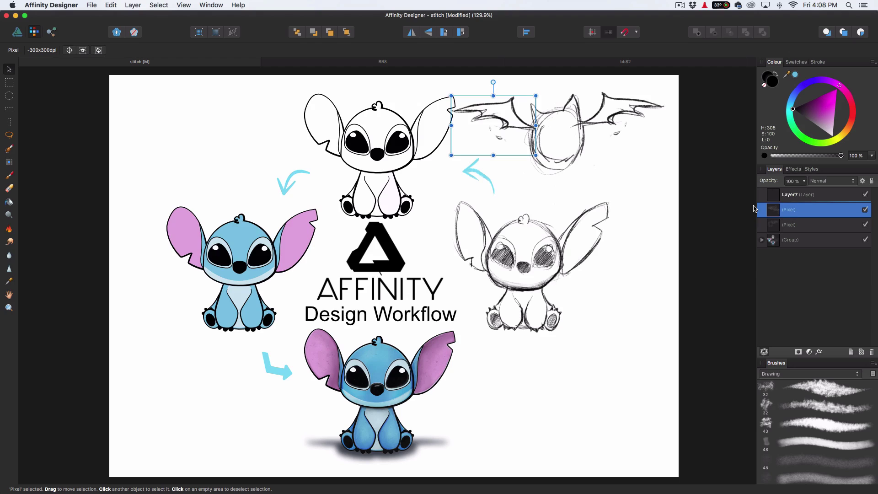
click(9, 175)
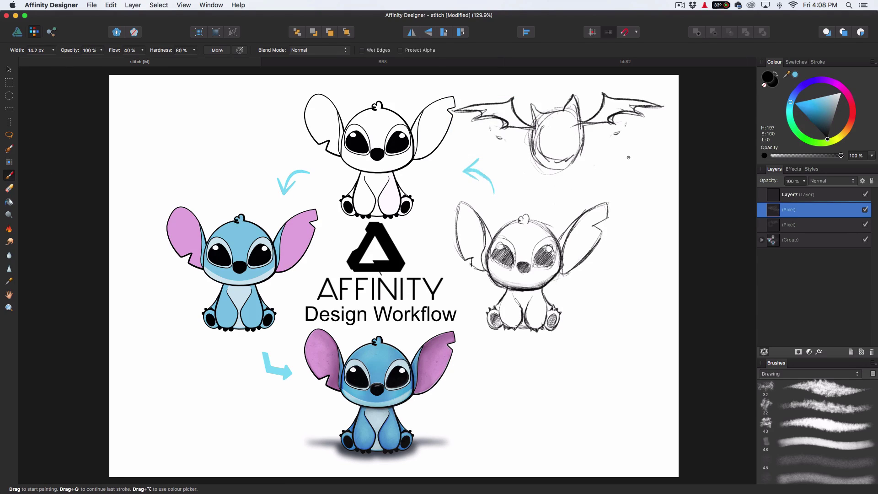
mouse_move(557, 128)
mouse_down()
mouse_move(565, 118)
mouse_move(577, 123)
mouse_up()
drag(541, 120, 552, 129)
mouse_move(583, 132)
mouse_down()
mouse_move(549, 167)
mouse_move(531, 146)
mouse_move(568, 142)
mouse_move(547, 147)
mouse_move(529, 103)
mouse_up()
mouse_move(529, 103)
mouse_down()
mouse_move(540, 113)
mouse_move(567, 109)
mouse_move(573, 95)
mouse_up()
drag(573, 95, 568, 162)
drag(533, 133, 554, 159)
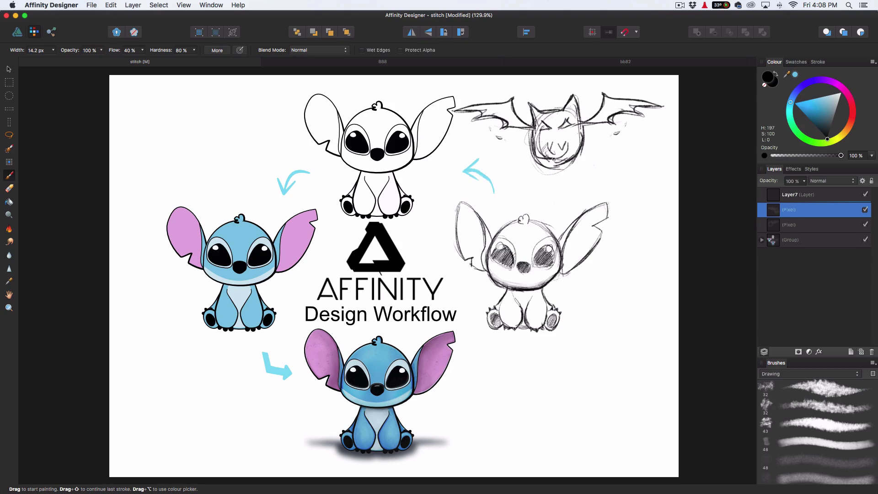
- Reduce the brush width to 8.7 px, refine the bat's face and add its clawed feet
key(bracketleft)
drag(568, 121, 559, 131)
mouse_move(566, 119)
mouse_down()
mouse_move(559, 130)
mouse_move(567, 163)
mouse_move(554, 166)
mouse_up()
mouse_move(568, 158)
mouse_down()
mouse_move(538, 158)
mouse_move(521, 167)
mouse_move(538, 169)
mouse_move(527, 171)
mouse_up()
drag(573, 153, 584, 168)
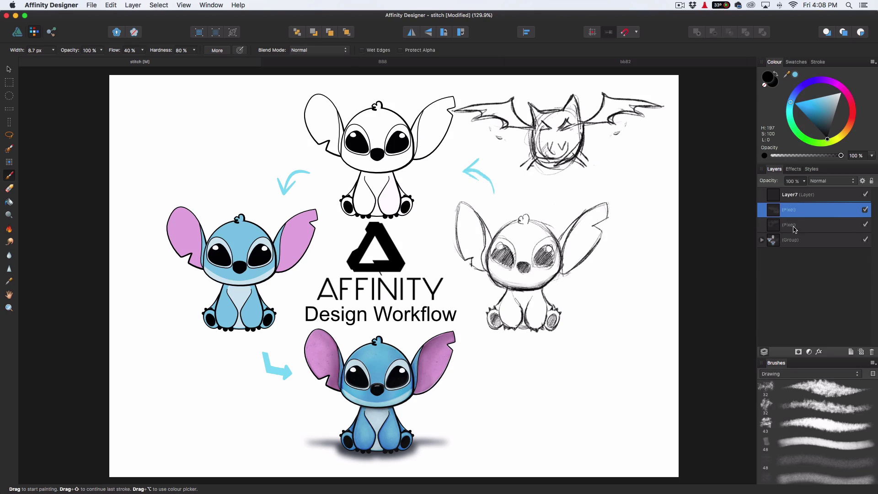
- Hide and reshow the two bat sketch layers to compare their contents, and select the lower one
click(865, 209)
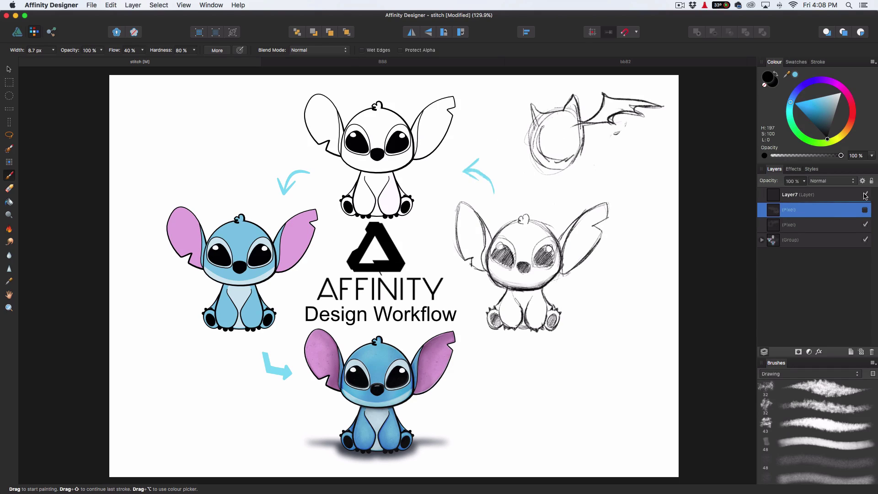
click(866, 224)
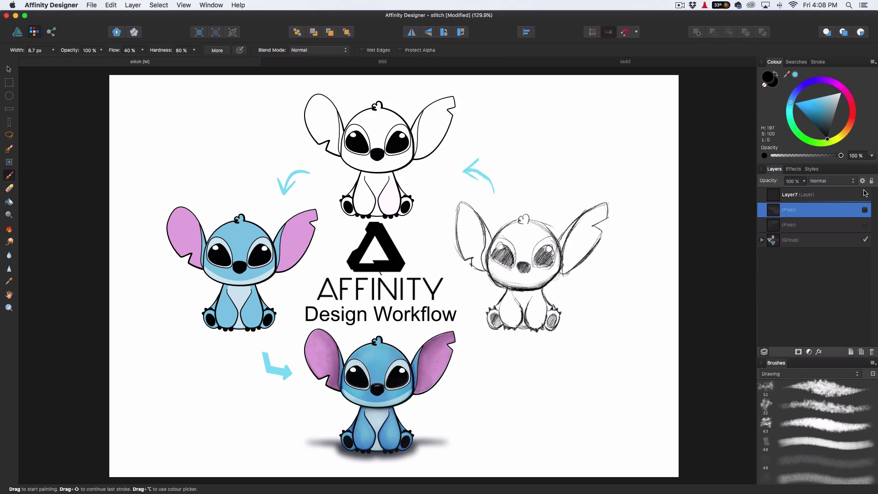
click(864, 210)
click(865, 224)
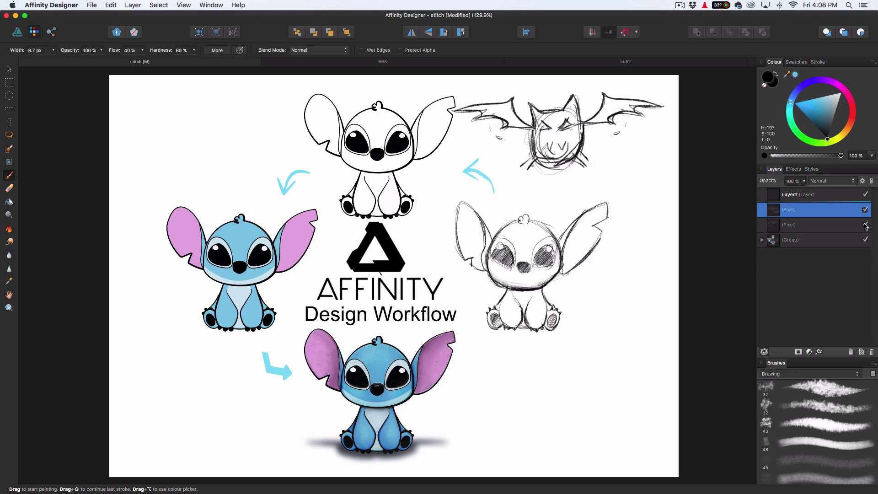
click(823, 225)
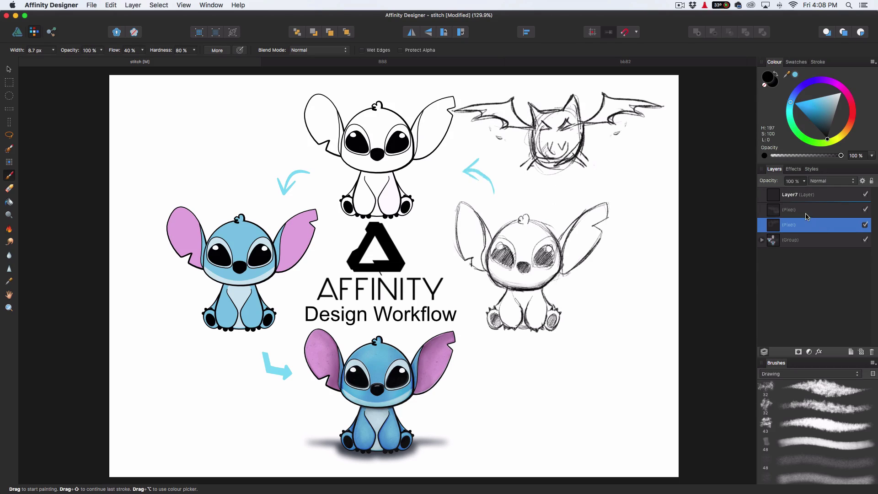
- Group the two bat sketch pixel layers and name the group "sketch"
shift+click(807, 210)
key(super+g)
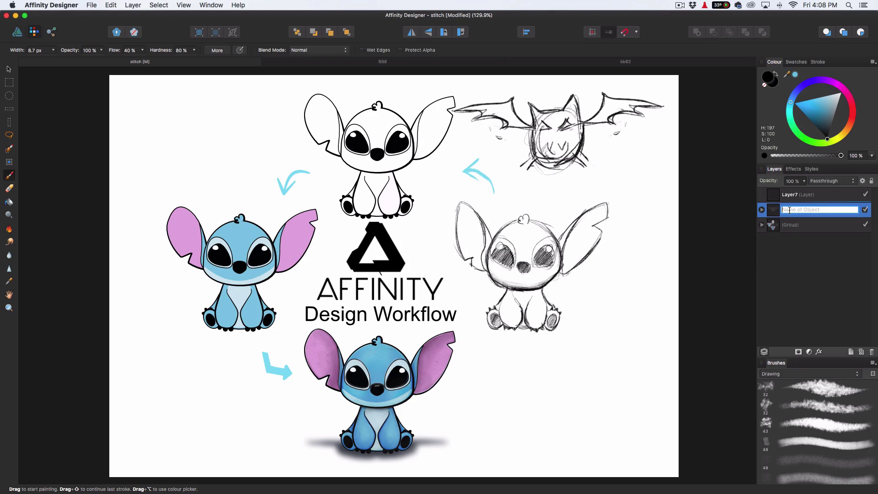
text(sketch)
key(Return)
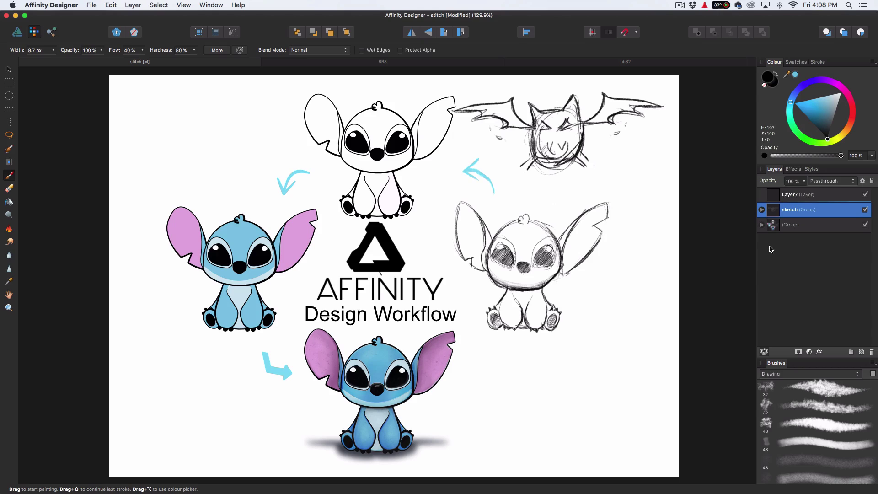
- Hide the finished artwork group and rough out a second bat's body and wing on the sketch group's upper pixel layer
click(865, 225)
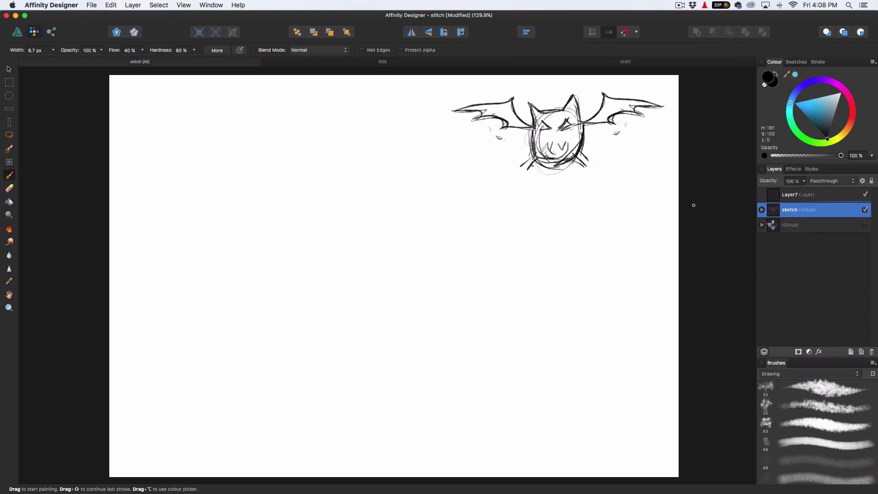
click(762, 210)
click(802, 225)
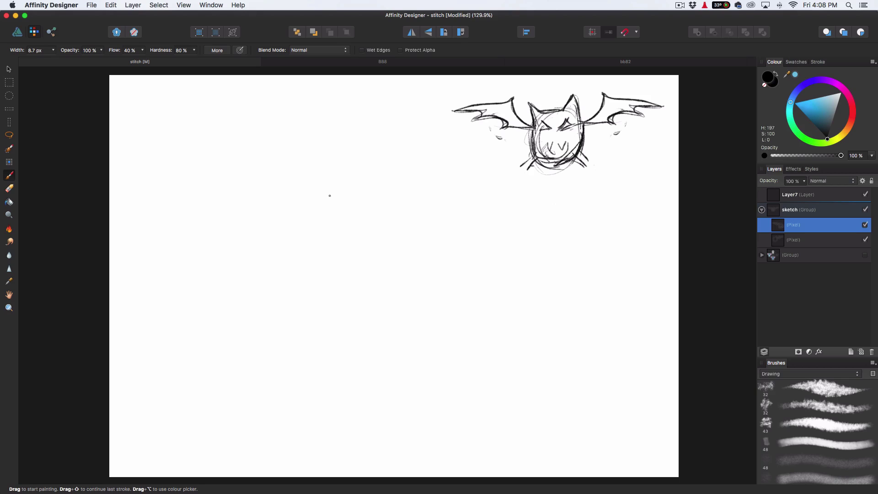
drag(305, 210, 328, 164)
mouse_move(349, 156)
mouse_down()
mouse_move(347, 235)
mouse_move(365, 156)
mouse_move(325, 226)
mouse_up()
drag(342, 177, 336, 228)
mouse_move(300, 189)
mouse_down()
mouse_move(384, 181)
mouse_move(413, 151)
mouse_move(526, 190)
mouse_move(501, 198)
mouse_up()
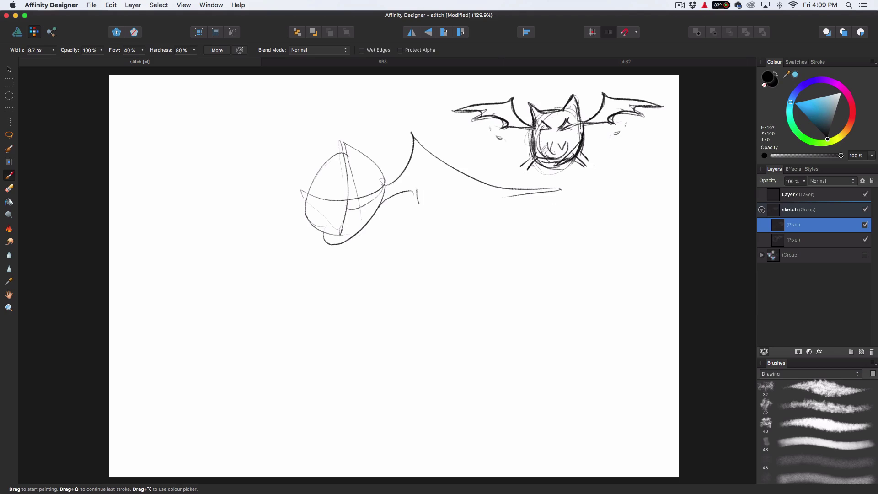
mouse_move(417, 189)
mouse_down()
mouse_move(509, 195)
mouse_move(432, 183)
mouse_up()
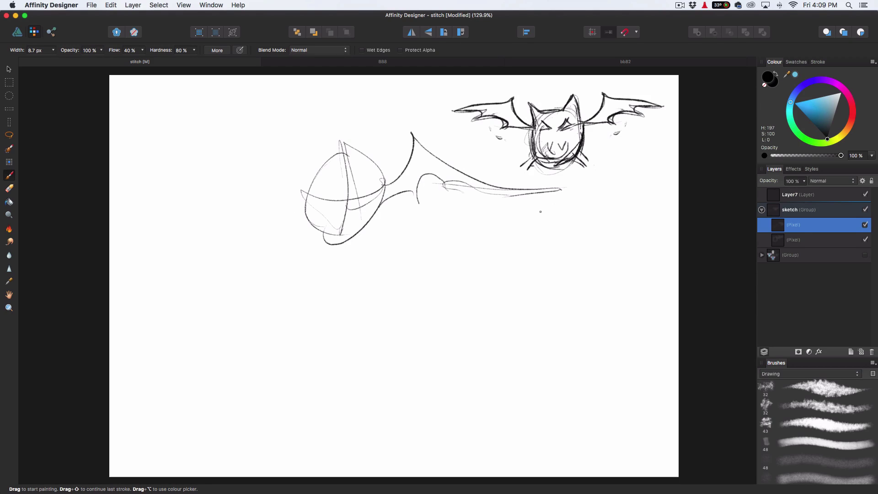
- Undo all strokes of the second rough bat on the empty part of the page
key(super+z)
key(super+z)
key(super+z)
key(super+z)
key(super+z)
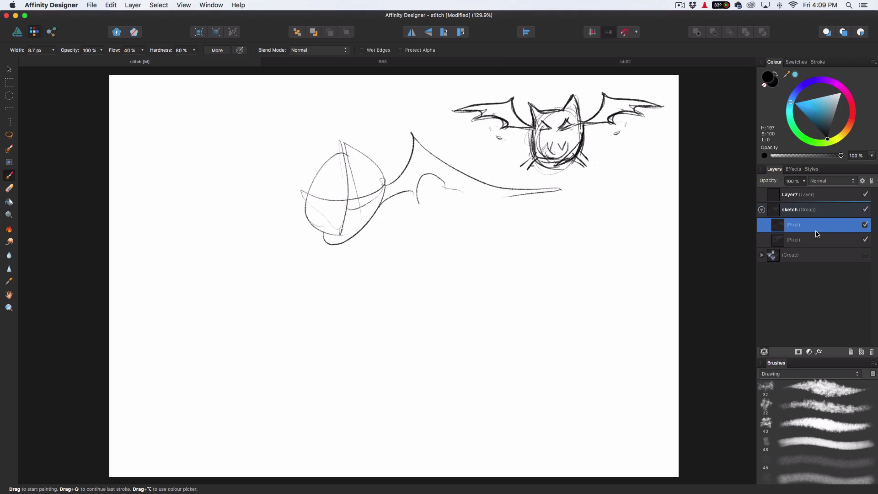
key(super+z)
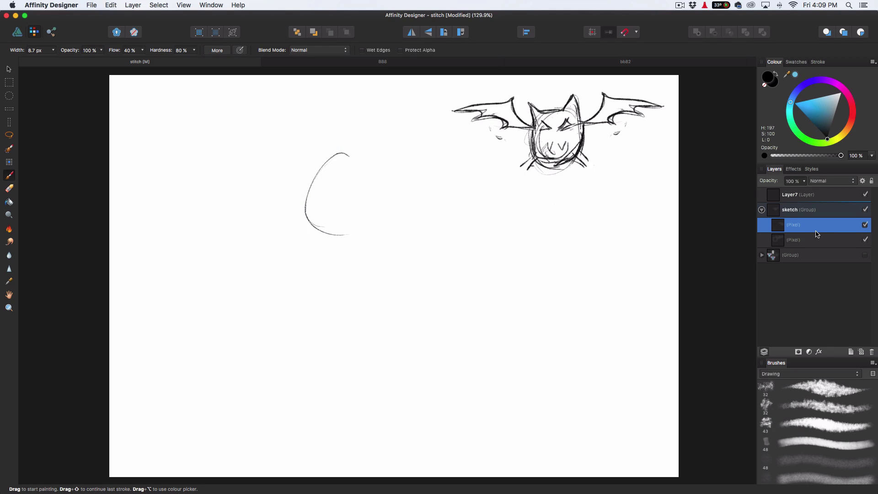
key(super+z)
- Collapse the sketch group, move the whole bat sketch slightly down and to the right, and show the artwork group again
click(757, 209)
click(810, 216)
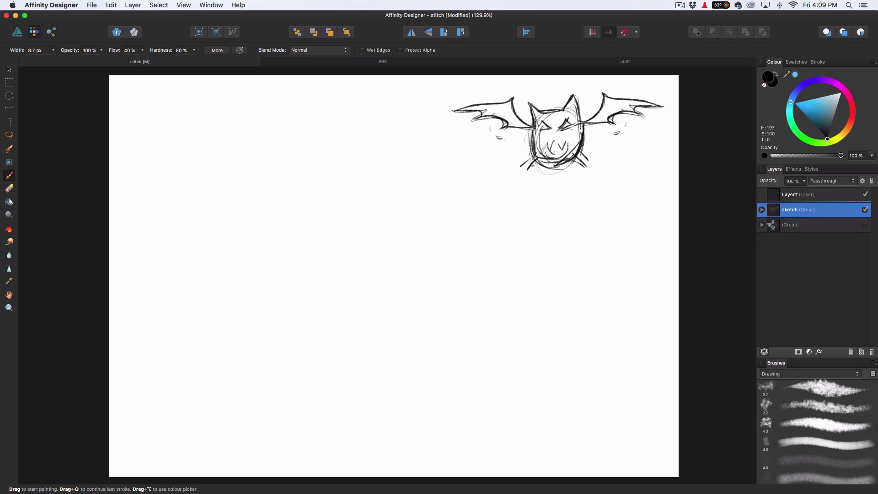
key(v)
mouse_move(572, 120)
mouse_down()
mouse_move(435, 200)
mouse_move(436, 222)
mouse_move(526, 185)
mouse_move(546, 161)
mouse_move(563, 393)
mouse_move(569, 163)
mouse_move(561, 140)
mouse_up()
click(864, 224)
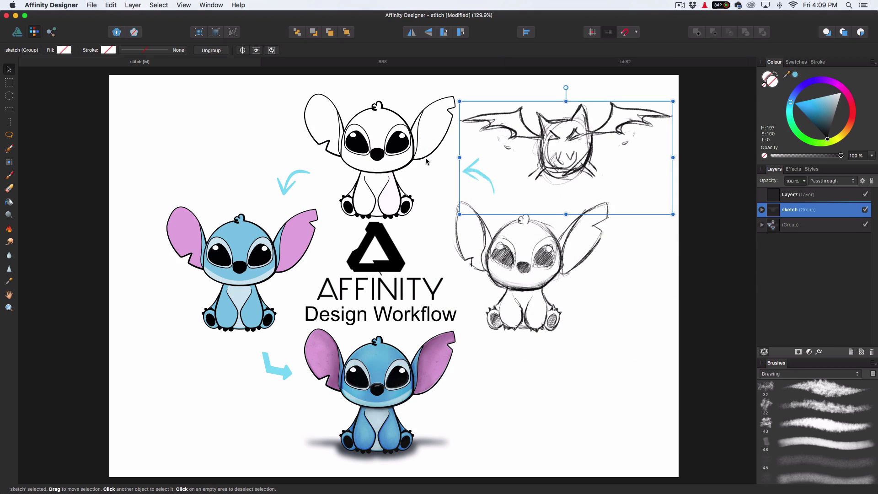
- Rename the empty Layer7 as "vector"
click(808, 195)
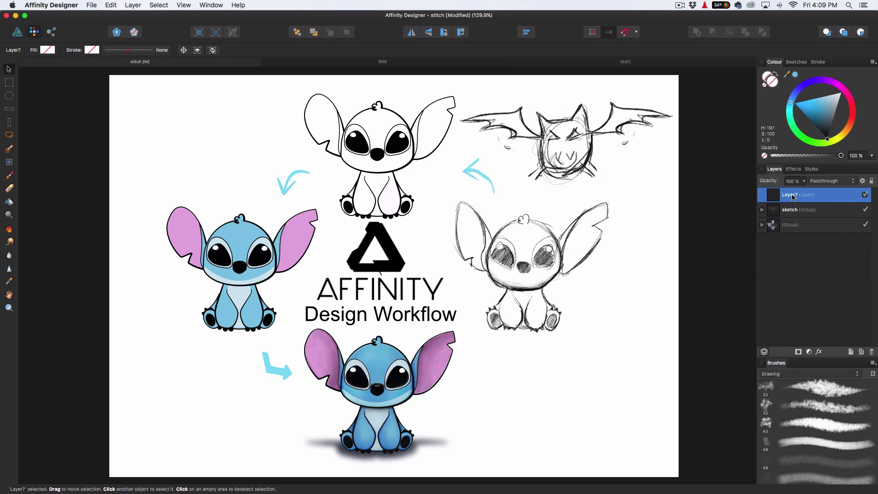
double_click(792, 196)
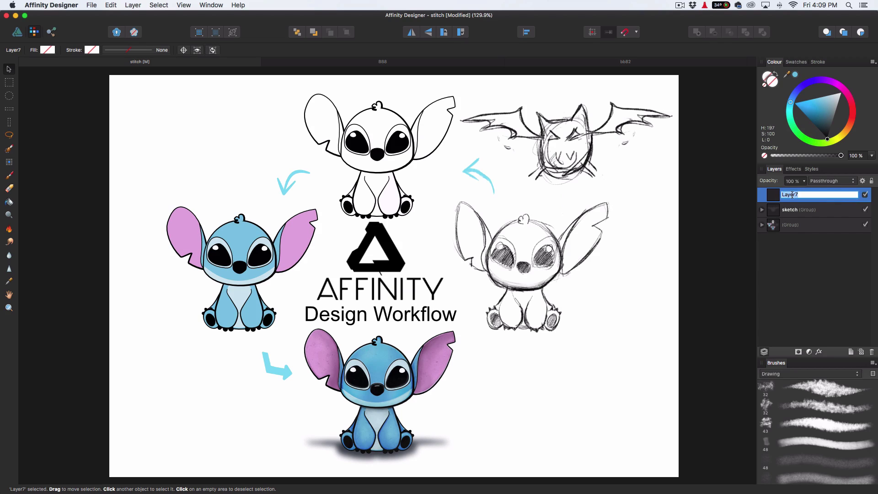
text(vector)
click(802, 246)
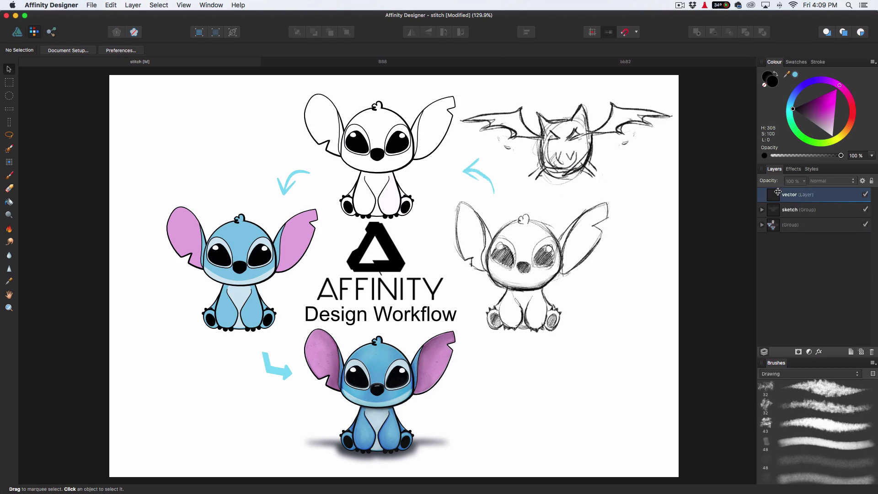
- Switch to the vector drawing persona and choose the tapered 8 px Basic brush for the Vector Brush tool
click(17, 33)
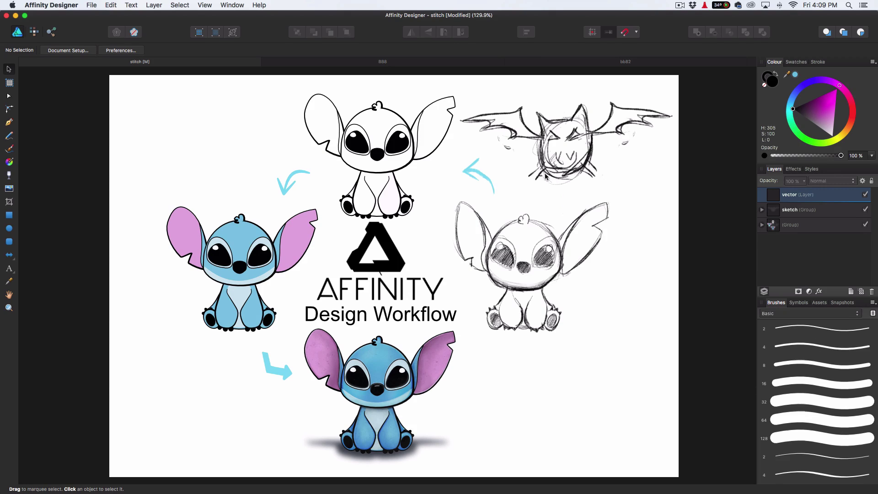
scroll(563, 179, up, 5)
drag(570, 134, 460, 229)
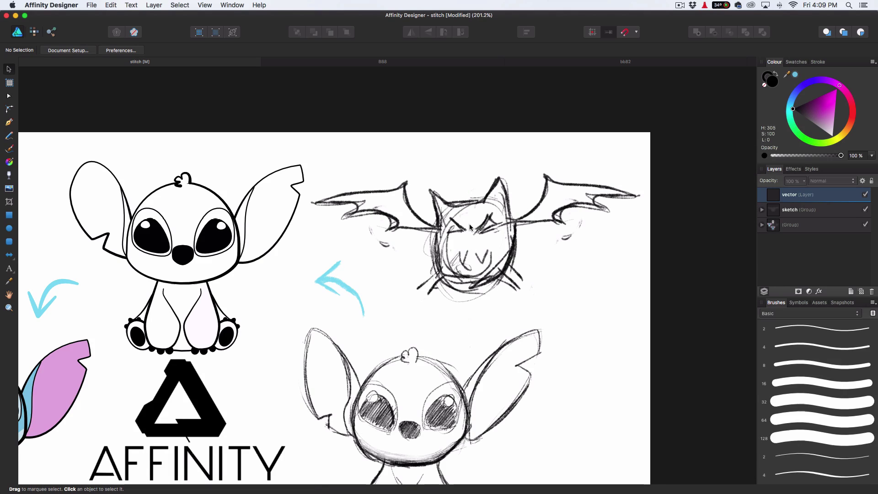
click(10, 148)
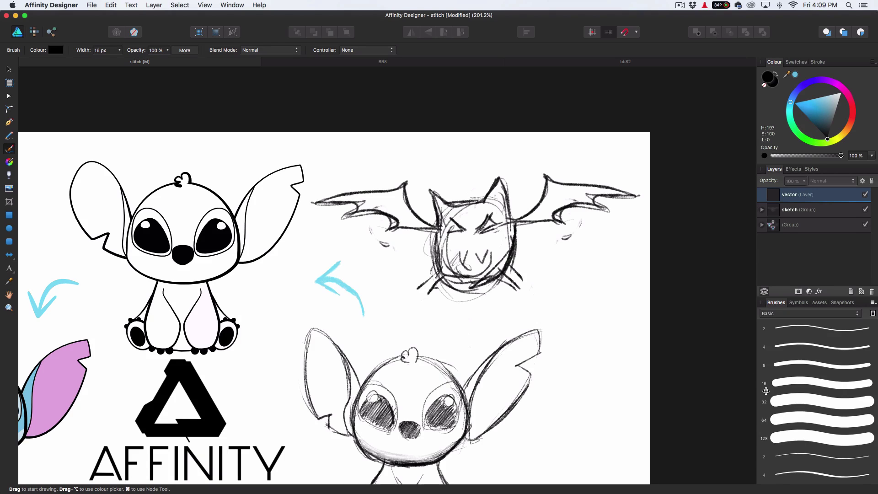
scroll(766, 391, down, 5)
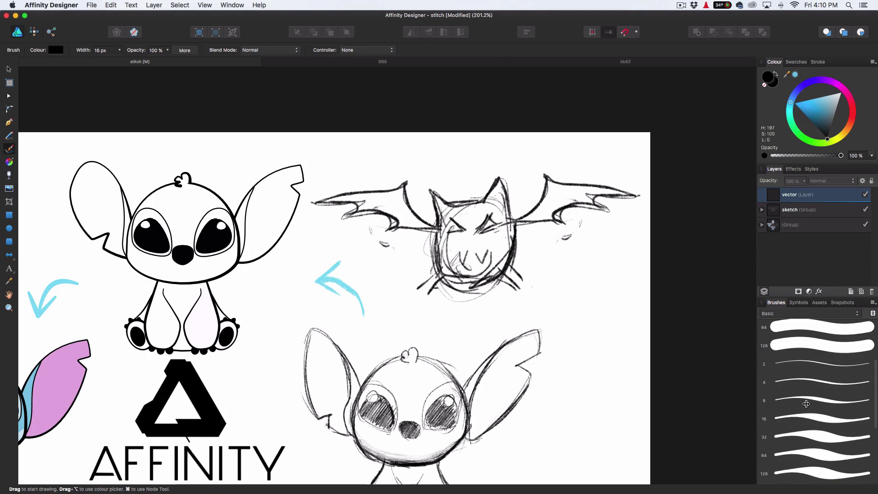
click(806, 404)
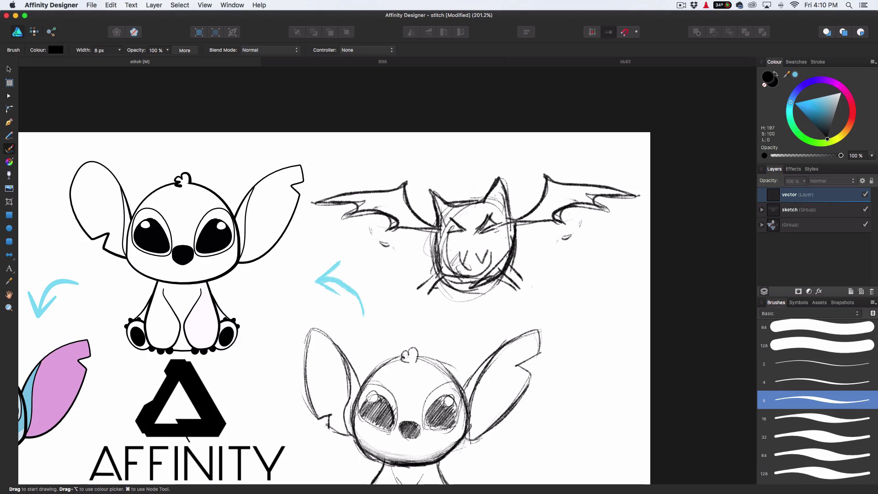
- Trace the outline of the bat's right wing on the vector layer and hide the sketch group
mouse_move(548, 192)
mouse_down()
mouse_move(550, 178)
mouse_move(630, 192)
mouse_up()
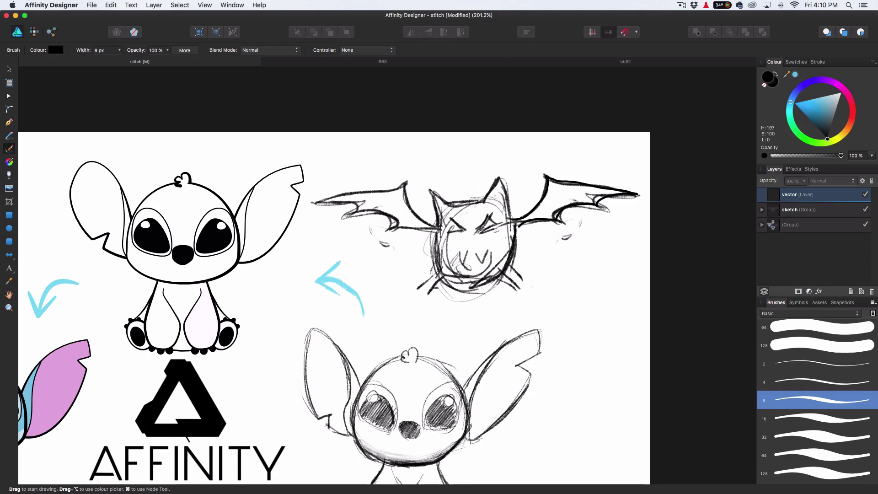
drag(513, 235, 514, 219)
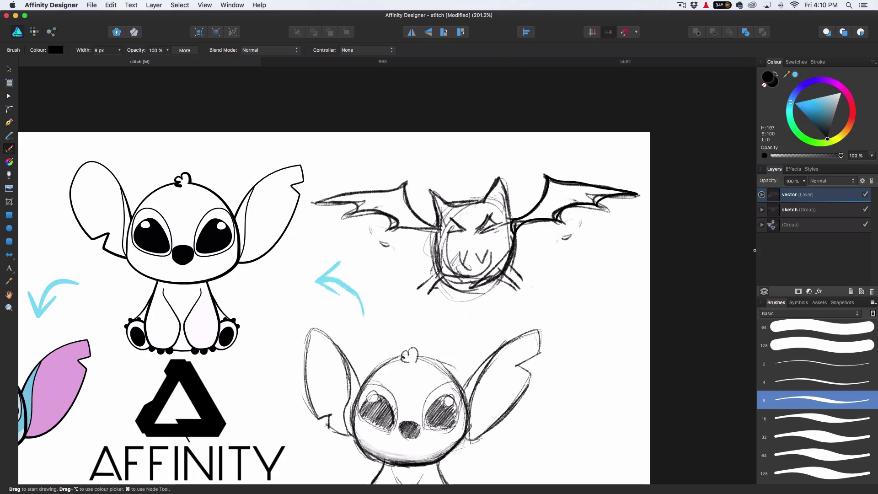
click(866, 210)
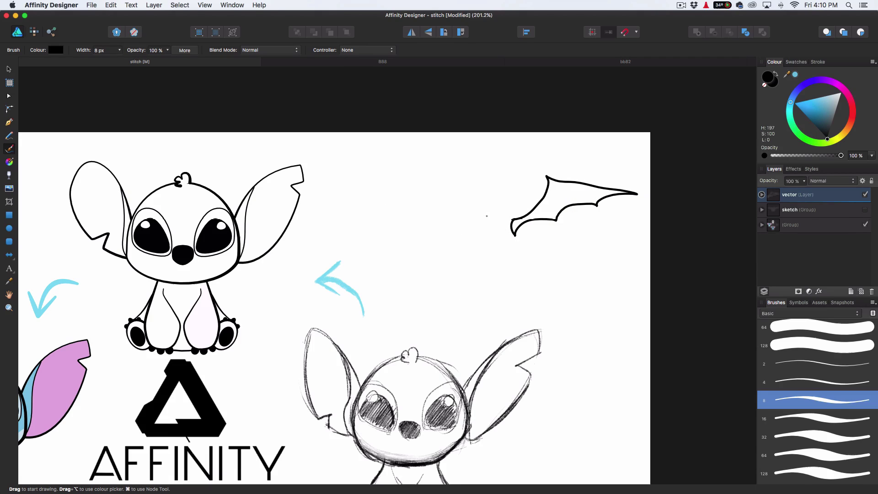
- With the Node tool, give the traced wing outline a bright purple fill
key(a)
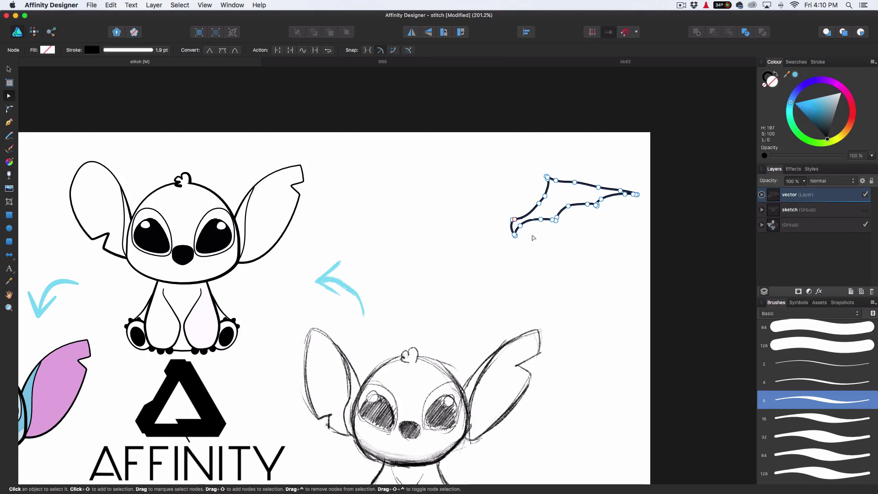
scroll(533, 234, up, 5)
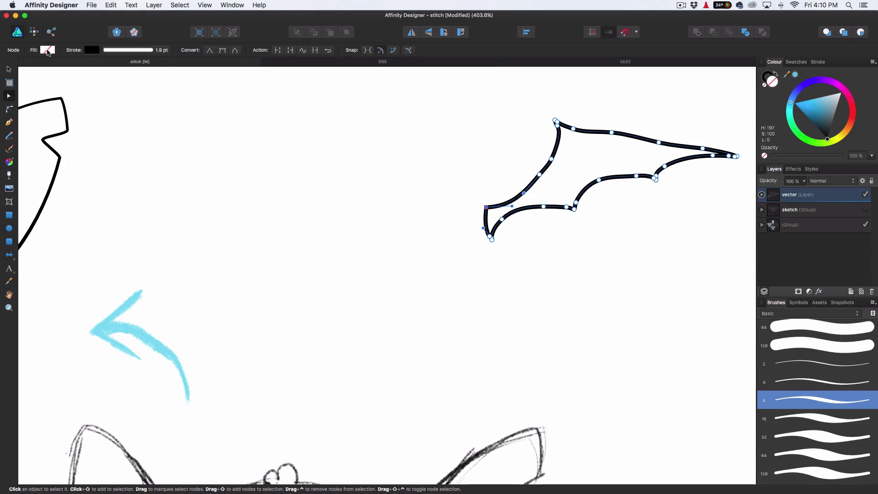
click(48, 50)
click(139, 97)
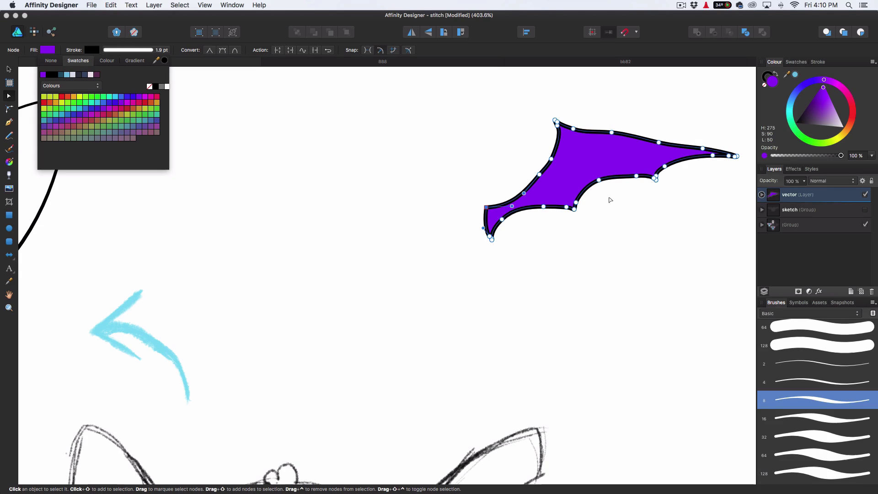
- Pull out the surplus node at the wing's lower inner tip and delete it
scroll(609, 198, up, 3)
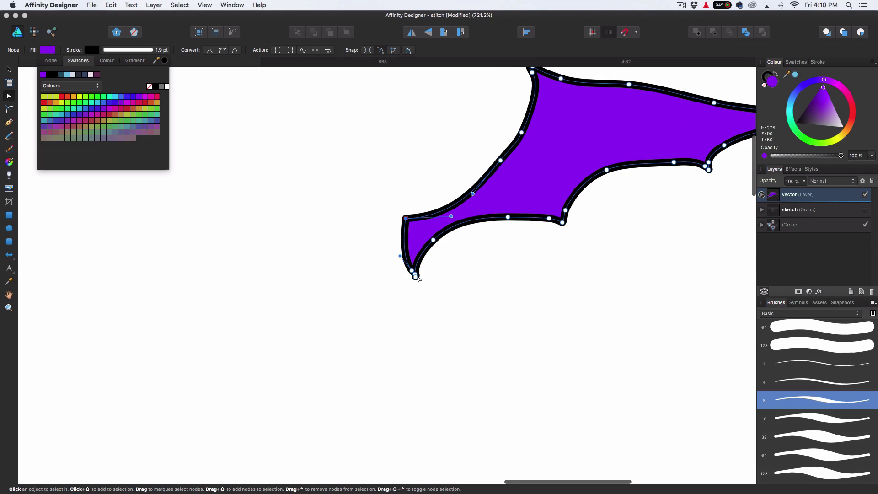
click(425, 277)
drag(425, 277, 407, 287)
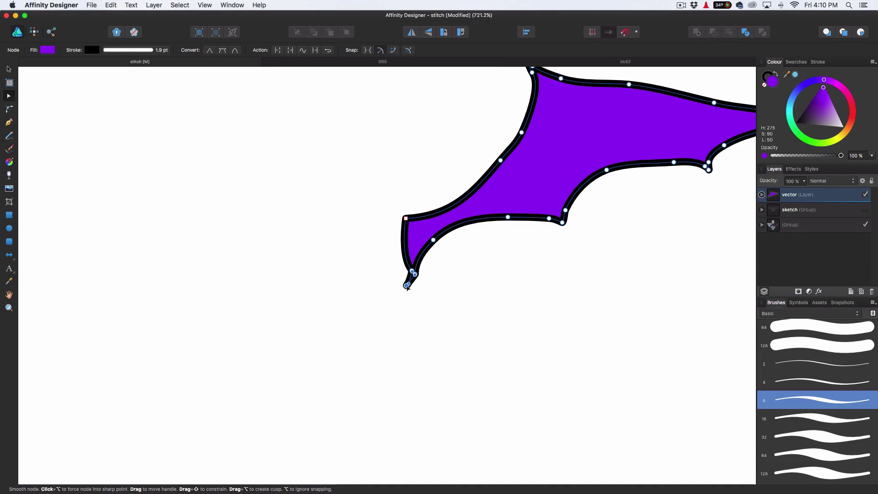
key(Delete)
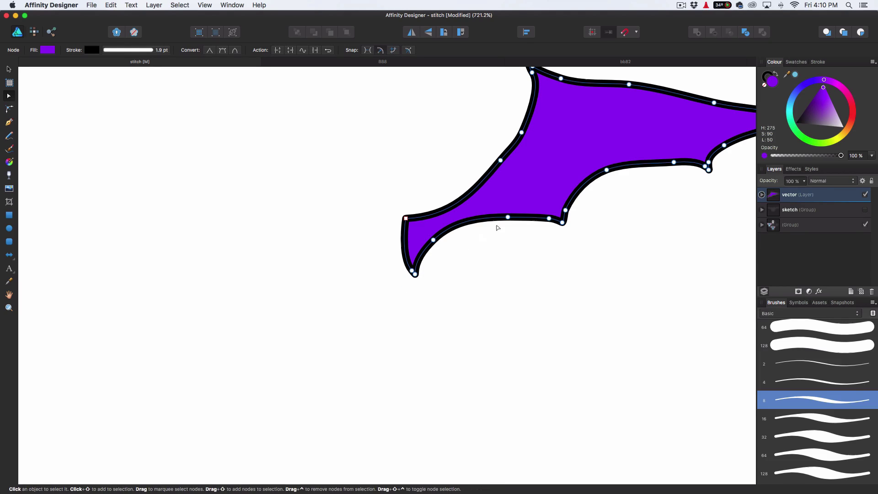
- Convert the nodes at the two scallop points along the wing's lower edge to sharp nodes
key(space)
drag(530, 188, 446, 269)
click(476, 302)
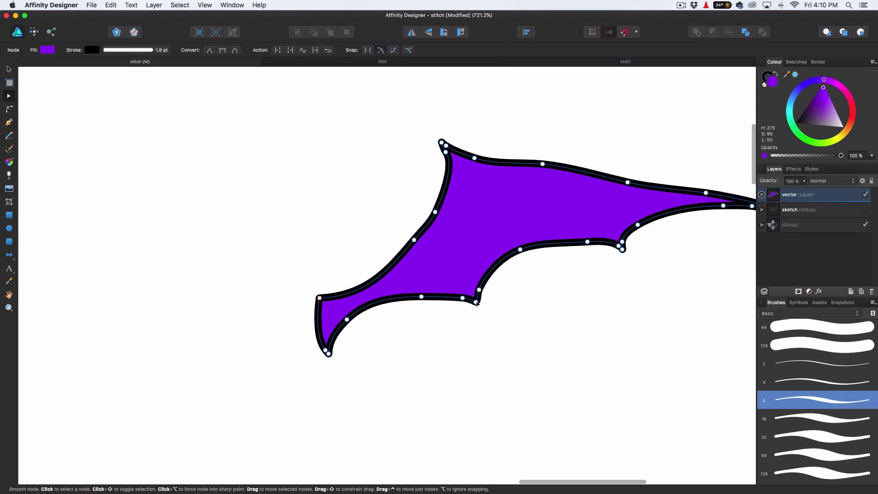
click(212, 52)
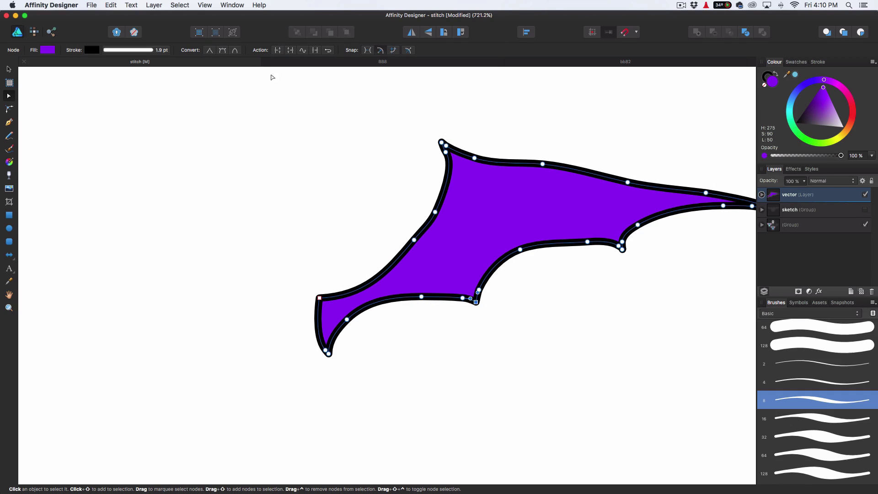
click(621, 248)
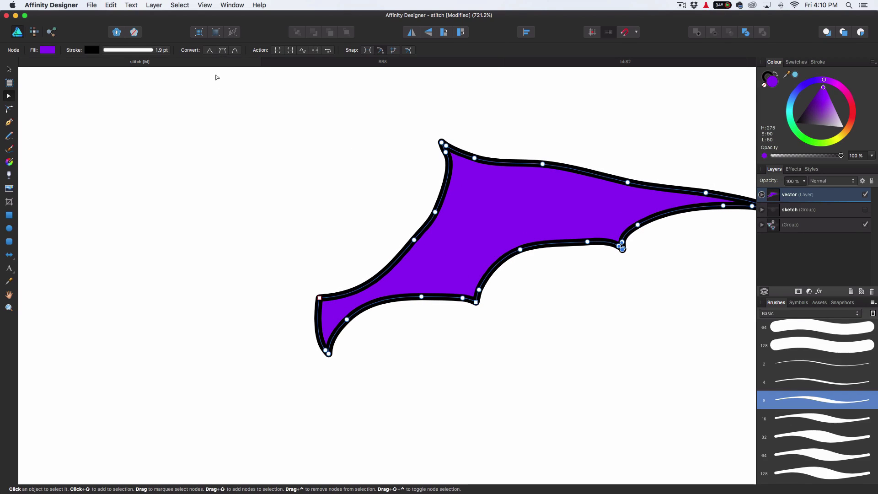
click(209, 50)
- Convert the node at the wing's outer tip to a sharp point and deselect the wing
drag(657, 183, 443, 205)
click(561, 238)
drag(561, 239, 562, 233)
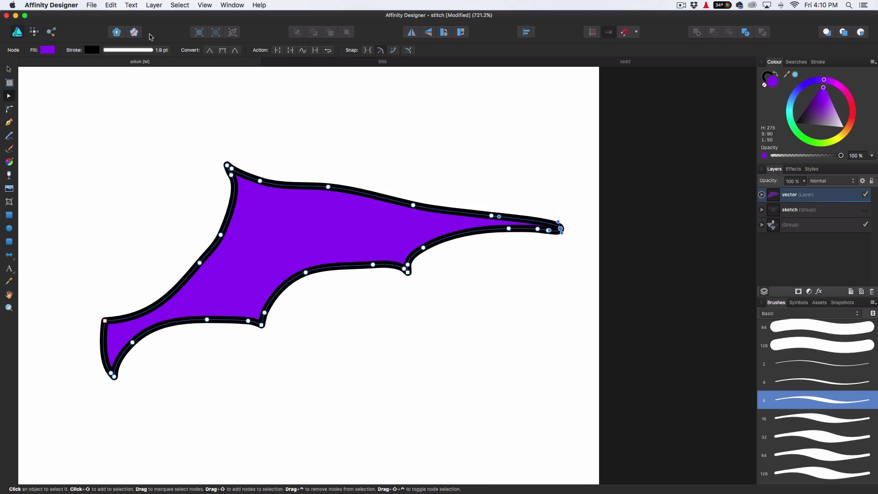
click(211, 52)
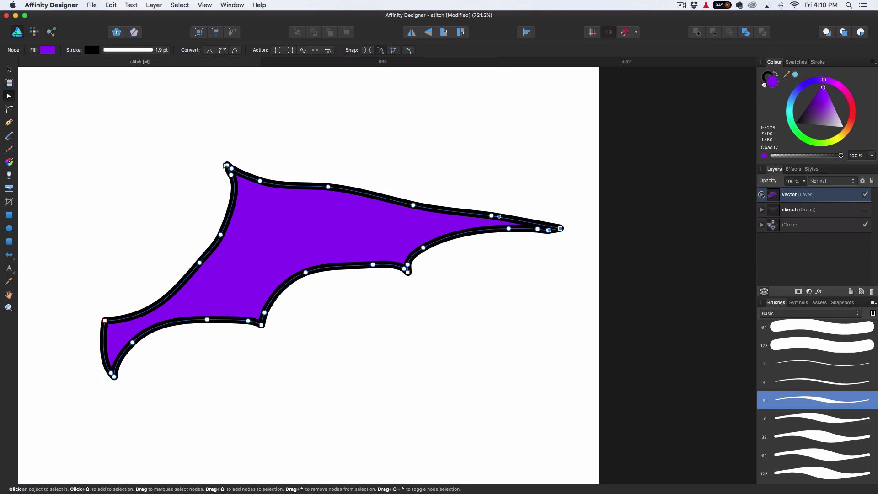
click(297, 131)
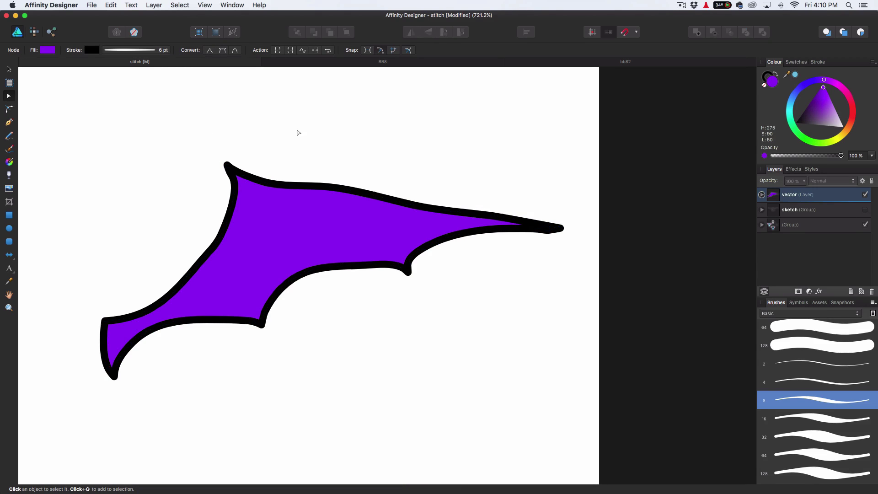
- Show the sketch group again beneath the purple vector wing
scroll(324, 178, down, 5)
scroll(304, 194, left, 4)
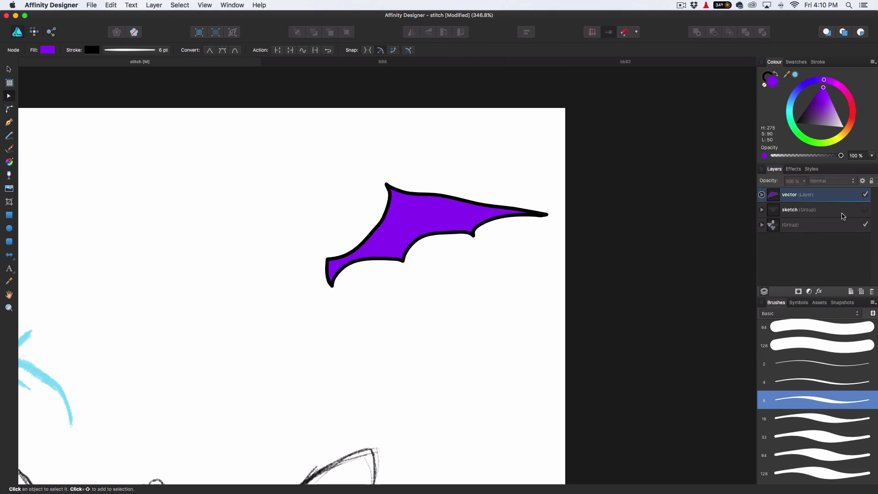
click(865, 210)
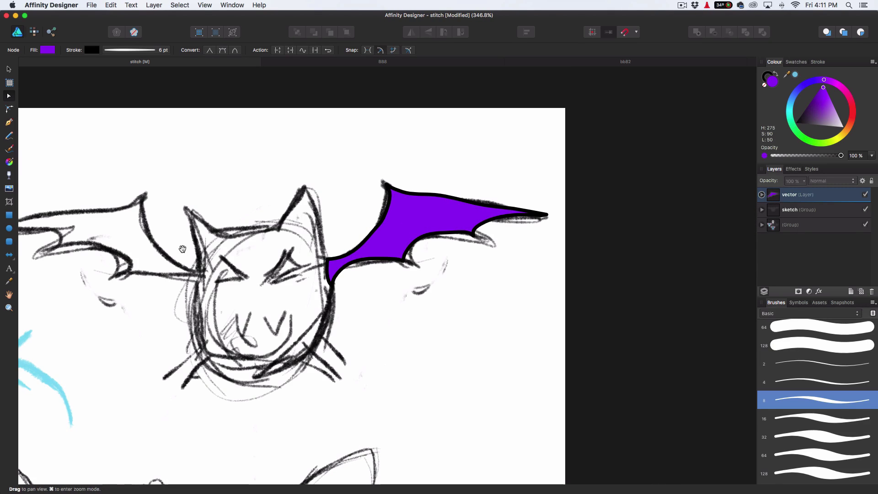
- Try out the Pen tool in its standard mode by drawing a winding test curve across the unfilled wing sketch
scroll(182, 208, left, 5)
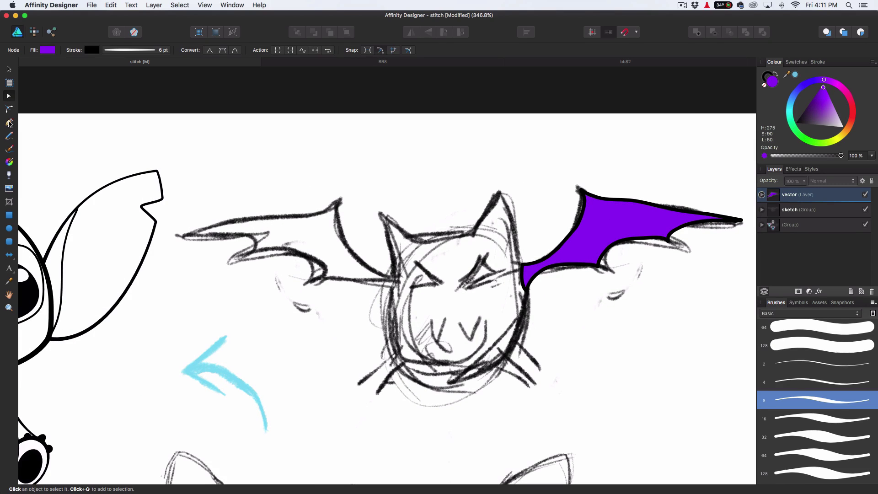
click(8, 122)
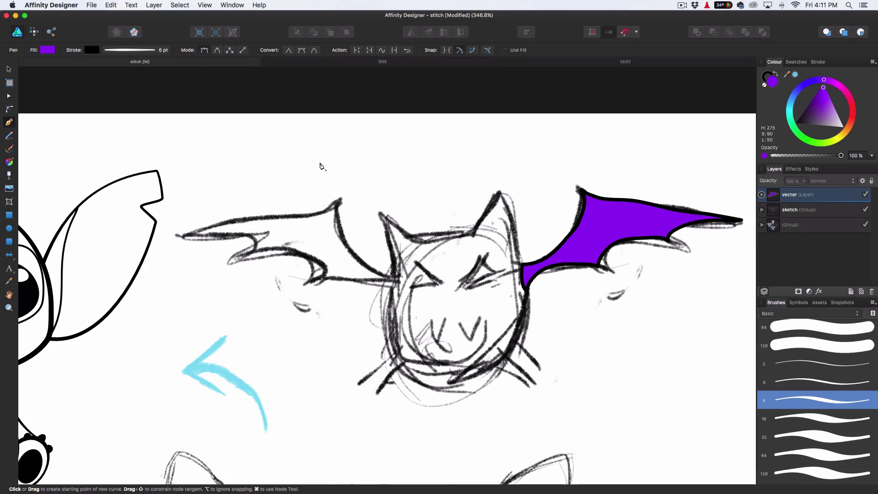
drag(317, 161, 338, 154)
drag(308, 187, 304, 192)
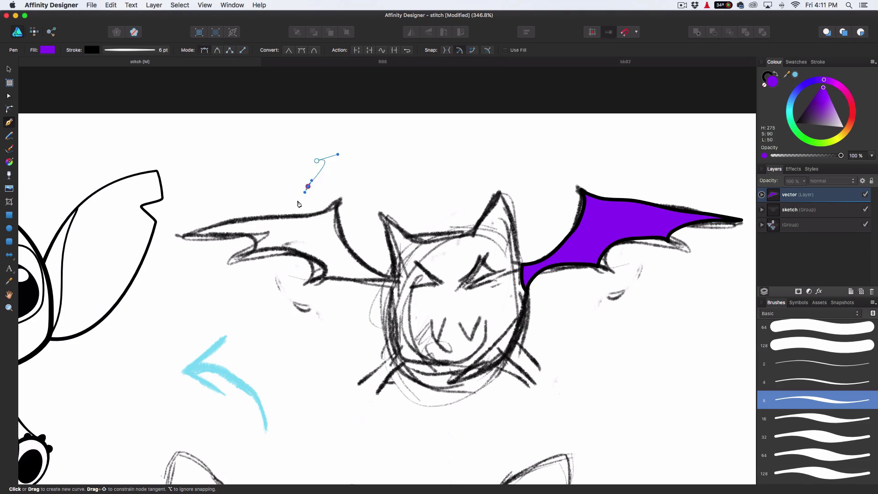
mouse_move(249, 186)
mouse_down()
mouse_move(195, 186)
mouse_move(200, 220)
mouse_move(222, 239)
mouse_move(298, 243)
mouse_up()
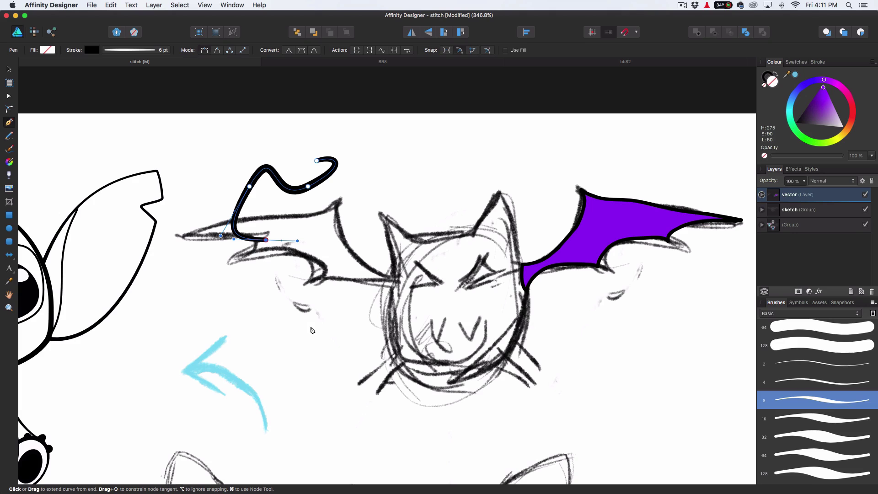
click(311, 327)
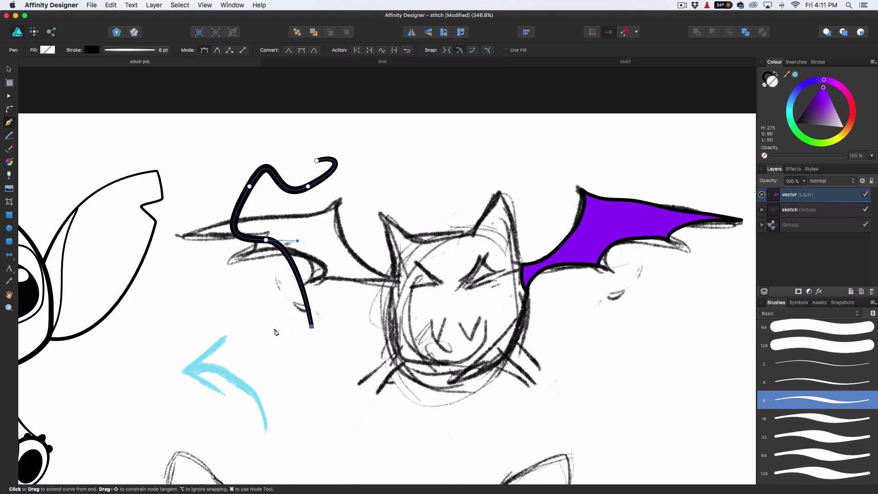
drag(252, 325, 237, 361)
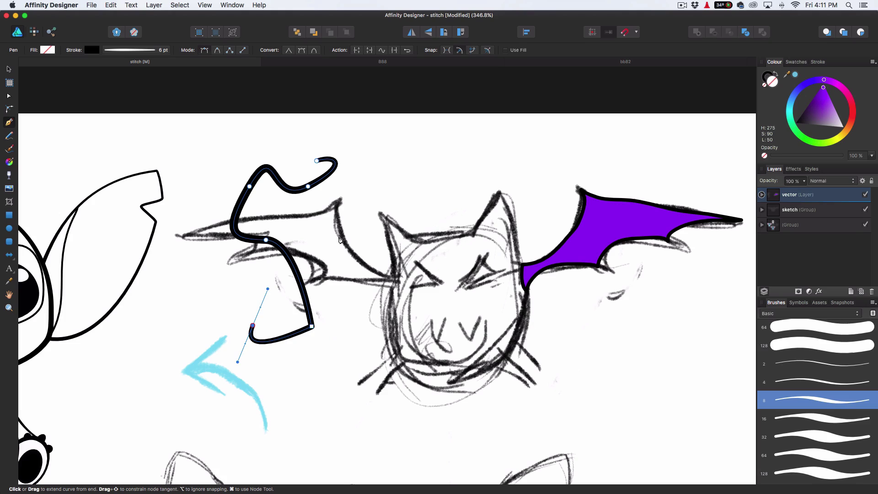
- Undo every segment of the winding test curve
key(super+z)
key(super+z)
key(super+z)
key(super+z)
key(super+z)
key(super+z)
- With the Pen tool in Smart mode, trace the head from the ear beside the purple wing down its side and around the chin
click(9, 123)
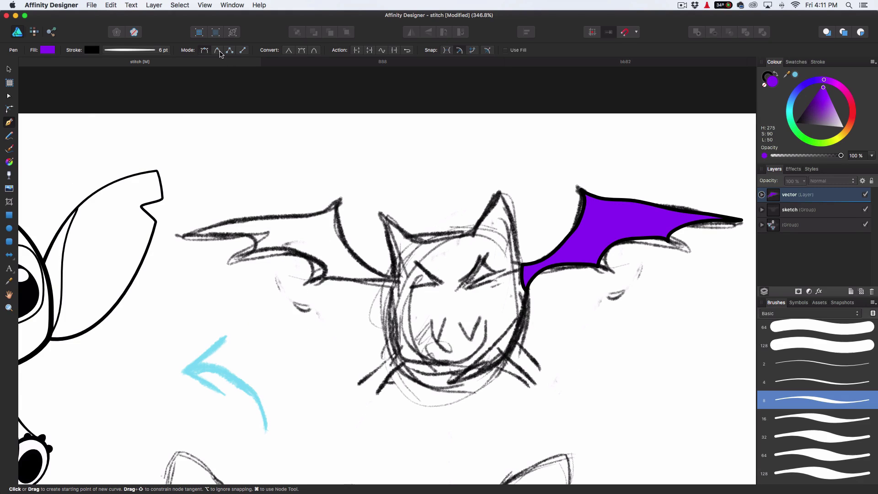
click(220, 54)
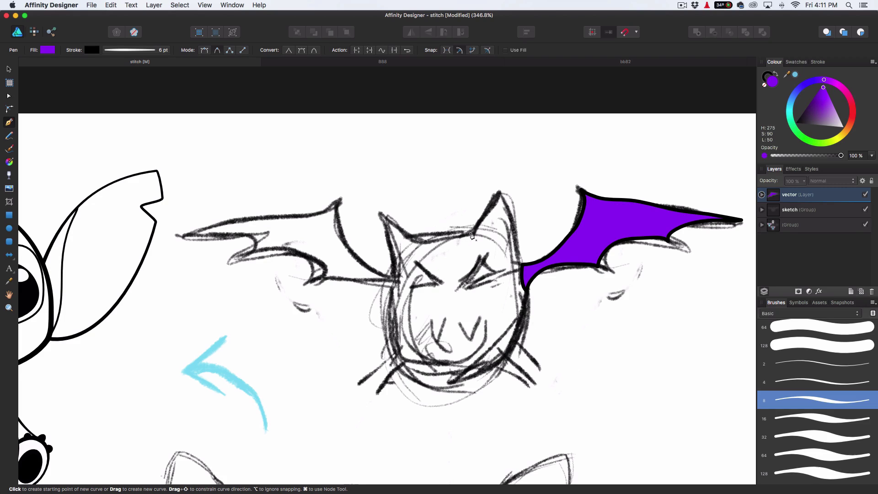
click(471, 235)
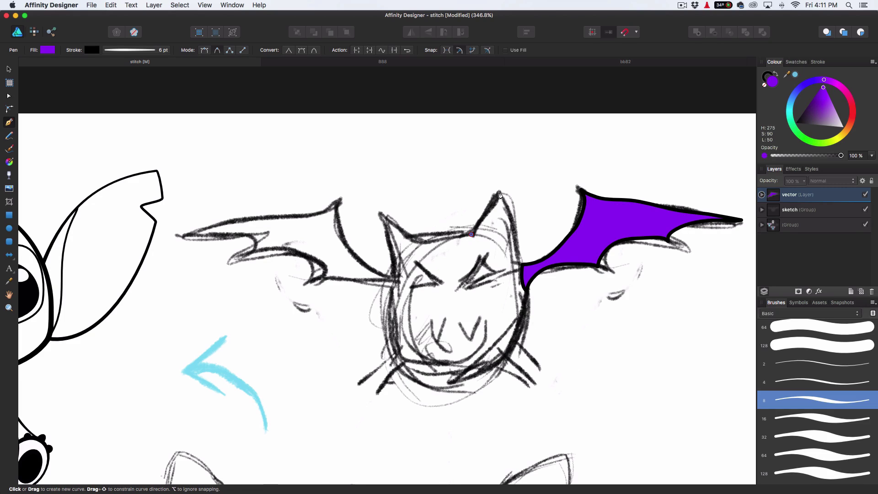
drag(499, 192, 515, 222)
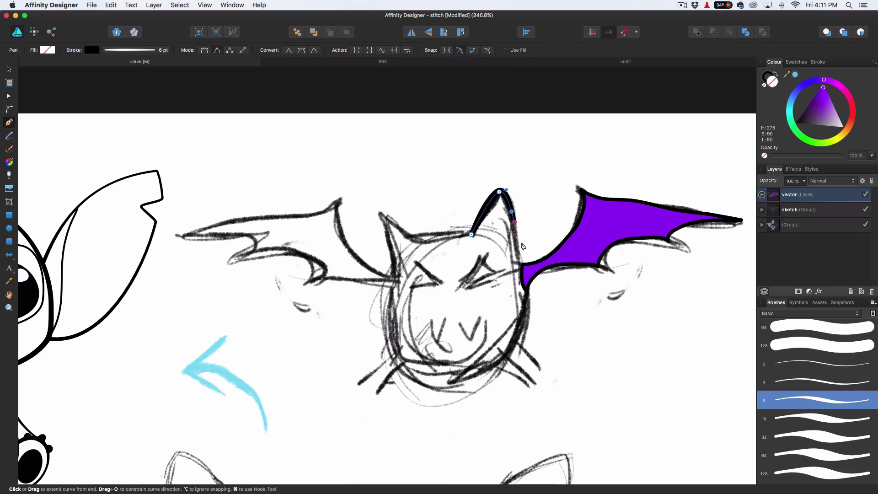
drag(522, 261, 527, 302)
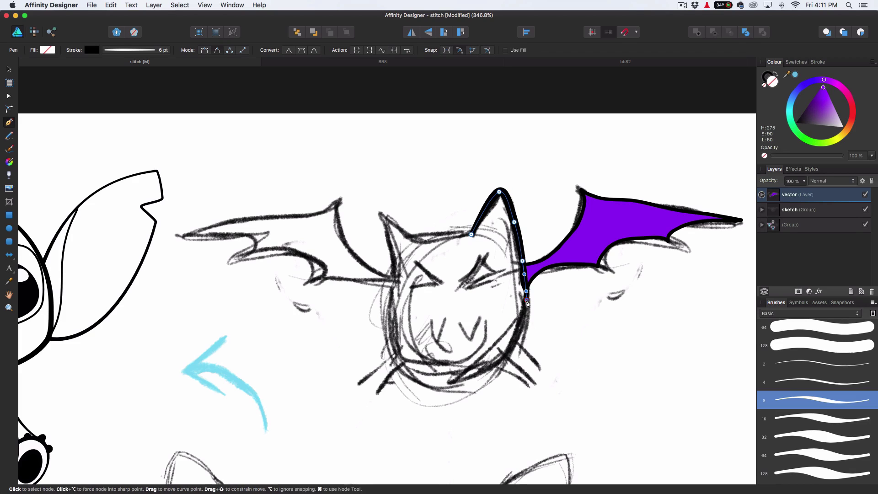
drag(512, 346, 502, 360)
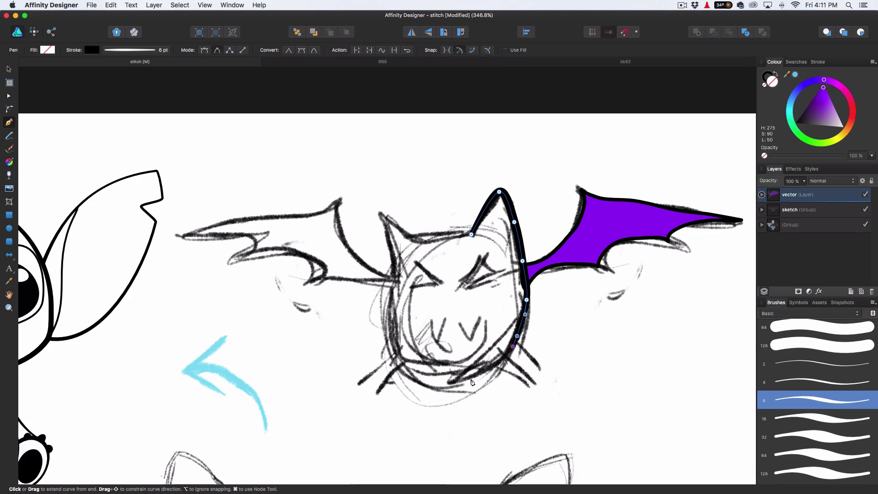
drag(463, 381, 399, 365)
- Continue the head outline up the other side, around the second ear and across the top, closing it at the starting node
click(388, 319)
click(391, 294)
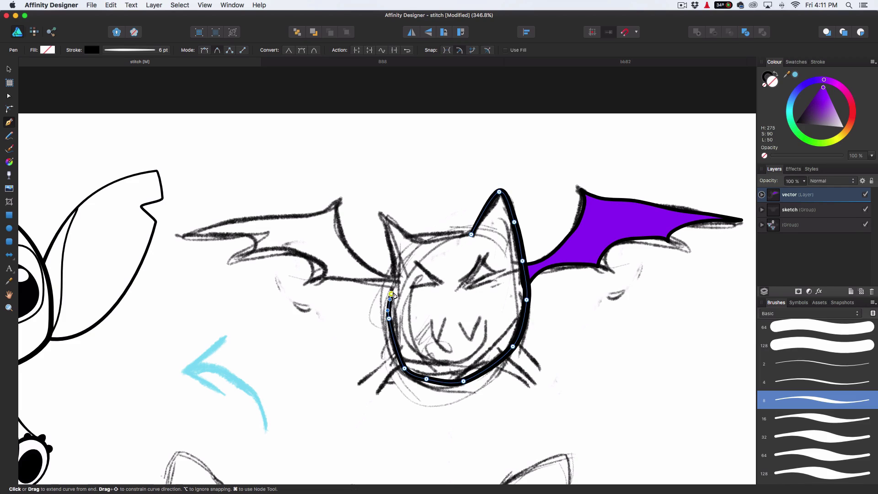
click(395, 274)
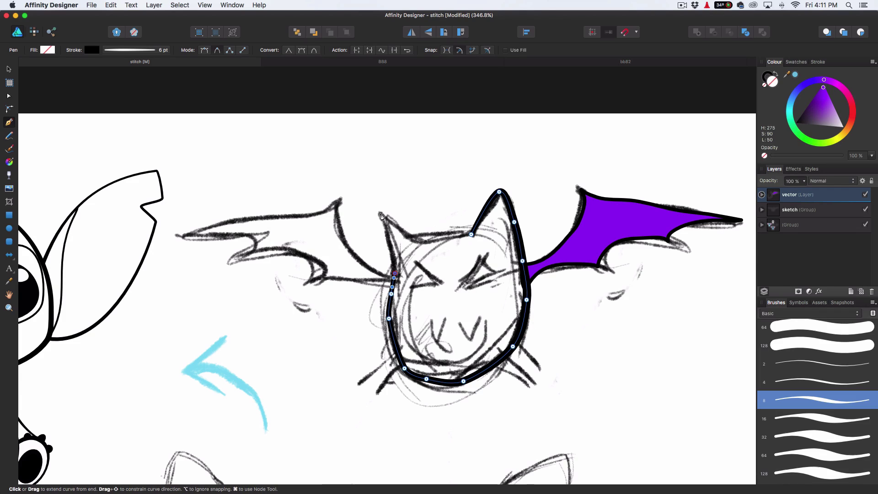
click(381, 212)
click(399, 226)
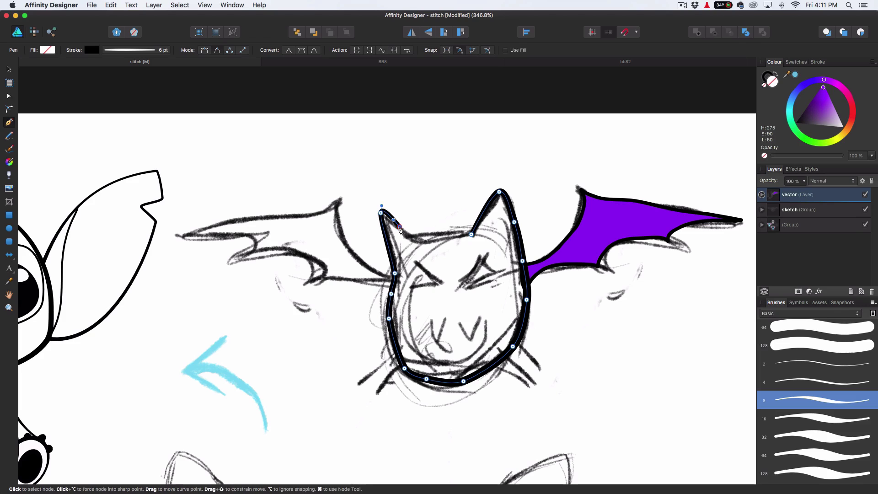
click(412, 234)
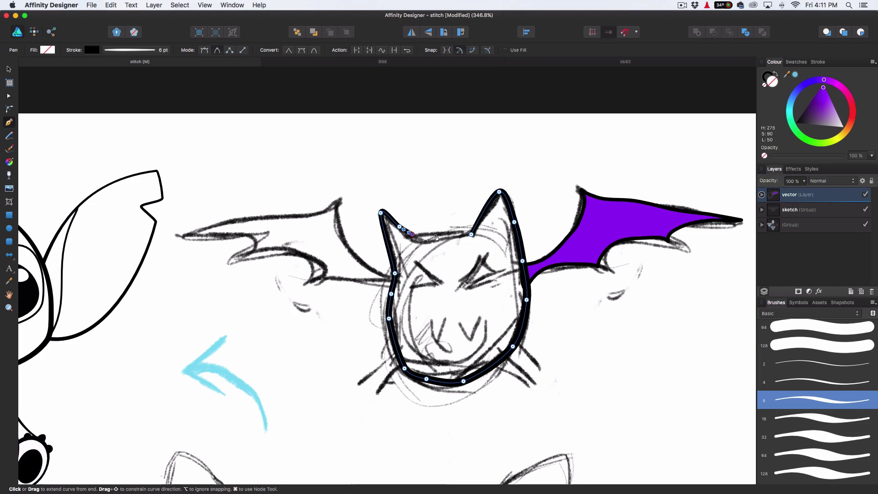
click(464, 231)
click(470, 234)
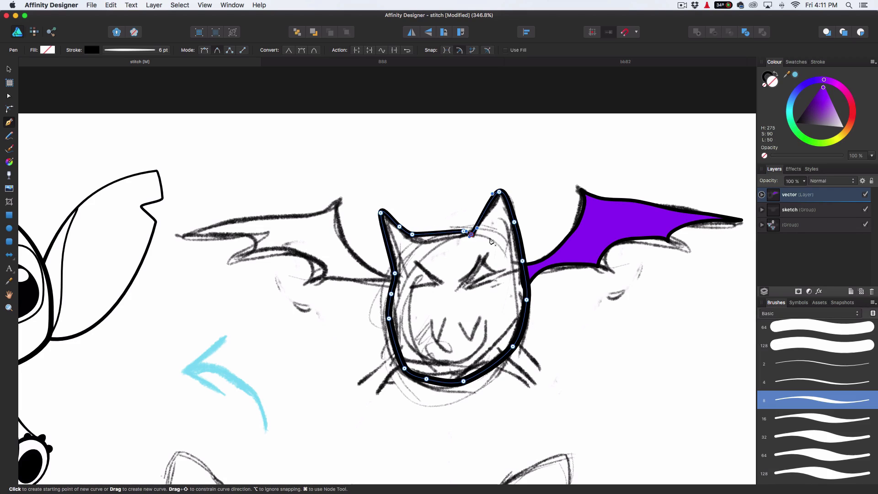
- Refine the ear-tip nodes of the head outline, shortening the curve handle at the tip of the ear beside the purple wing
click(9, 96)
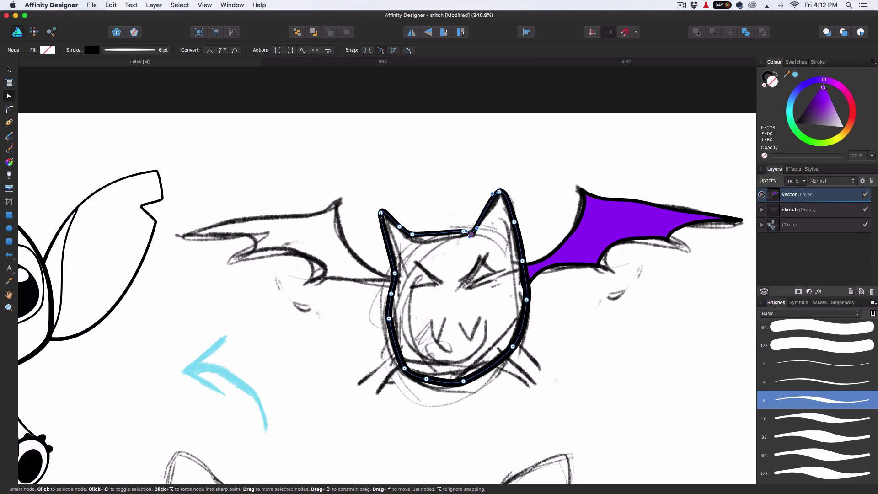
click(381, 213)
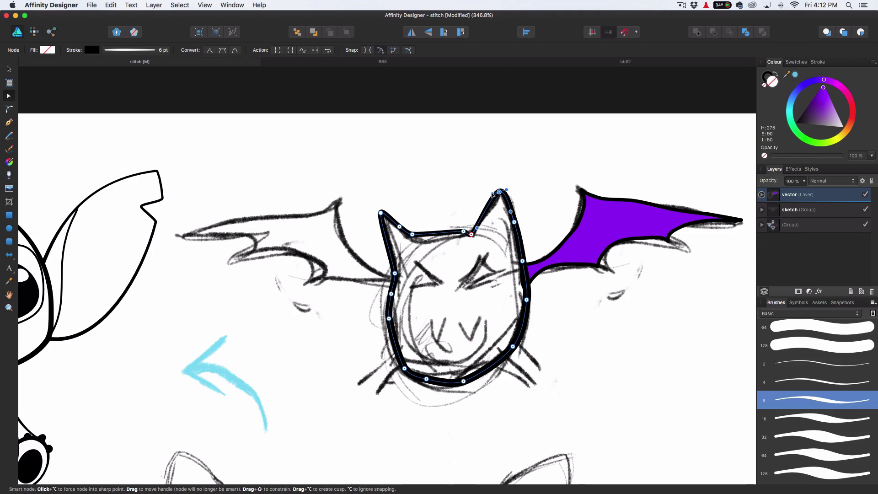
drag(493, 194, 495, 194)
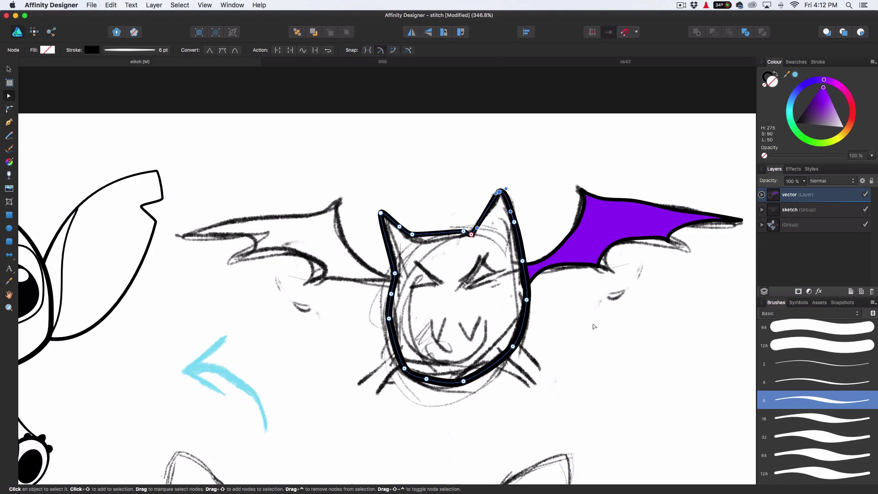
- Fill the head shape with the purple sampled from the wing and deselect it
click(46, 50)
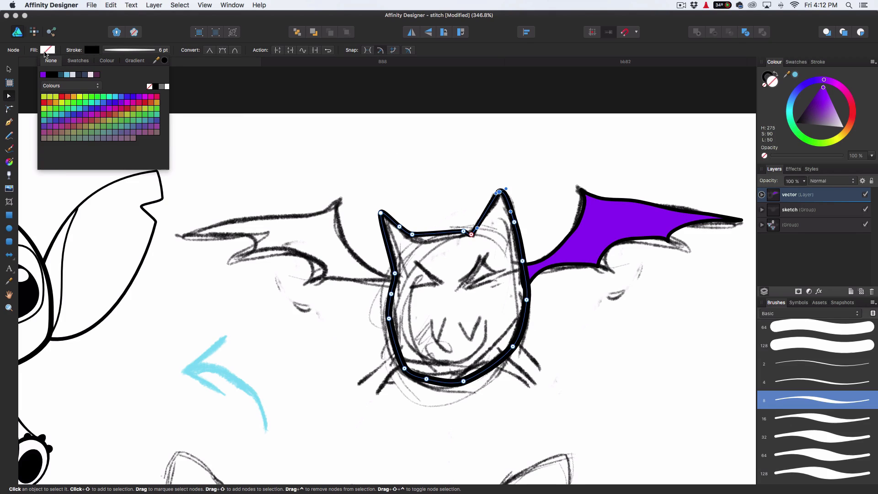
drag(156, 60, 604, 218)
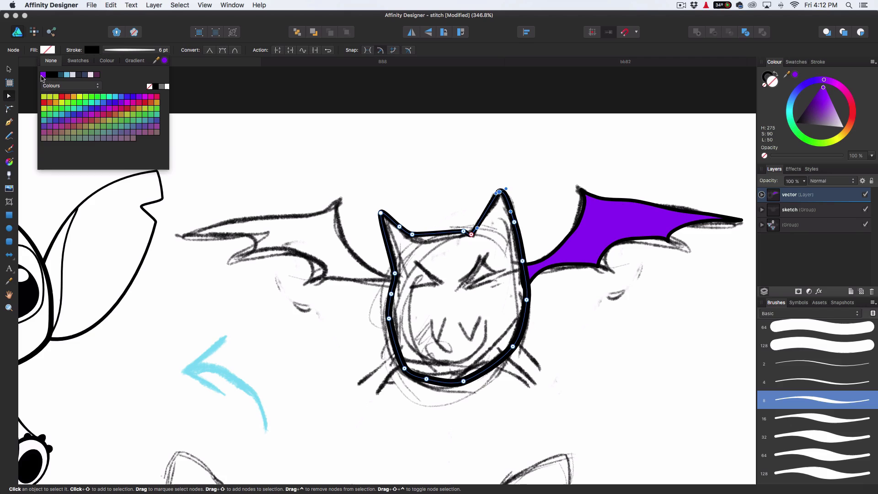
click(165, 61)
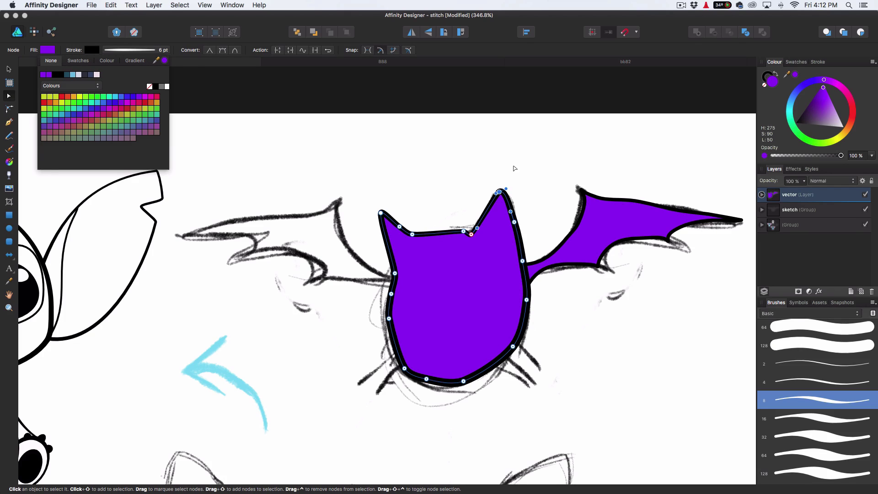
click(521, 170)
- Set the head shape's fill to None and select its outline again
scroll(590, 233, down, 4)
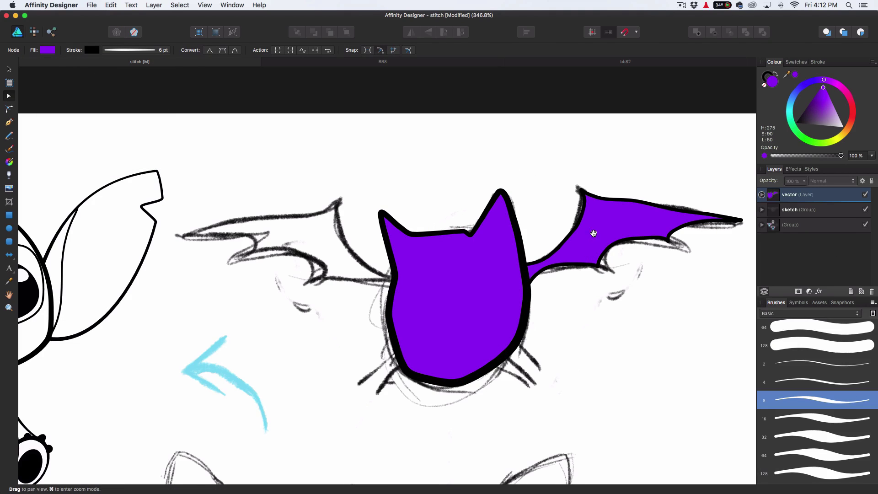
scroll(455, 270, down, 2)
scroll(454, 273, down, 1)
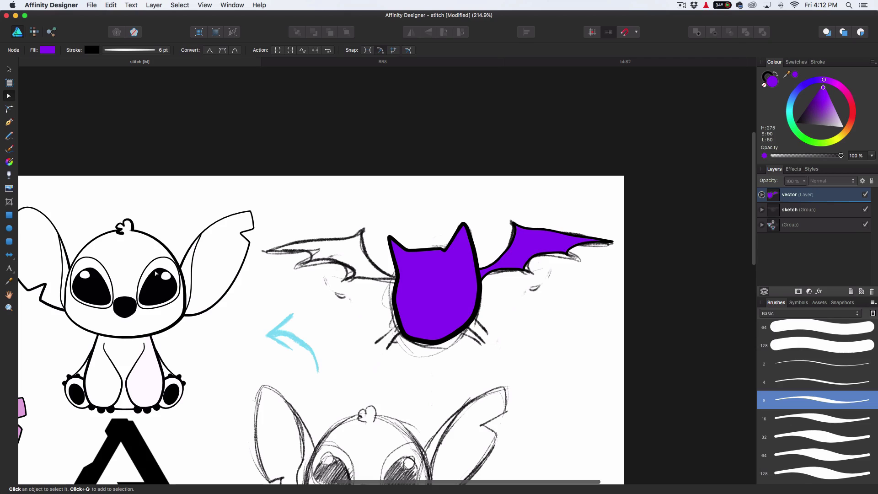
scroll(460, 293, left, 5)
scroll(460, 293, down, 2)
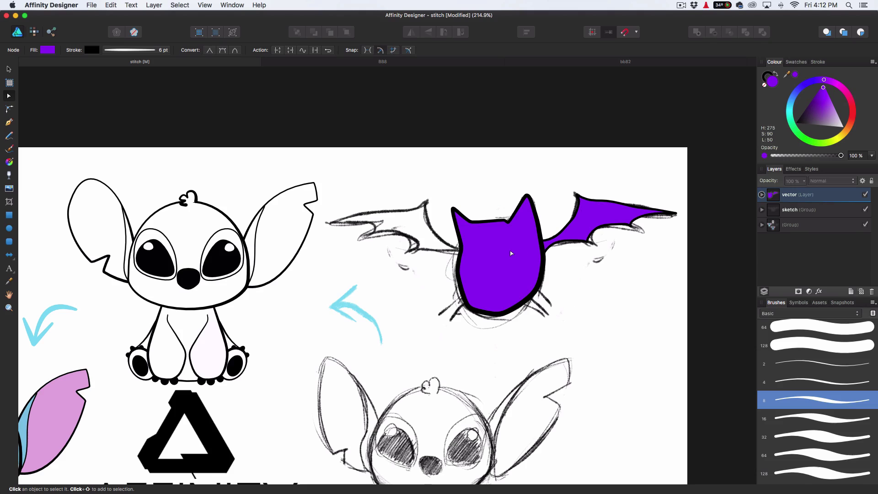
click(512, 253)
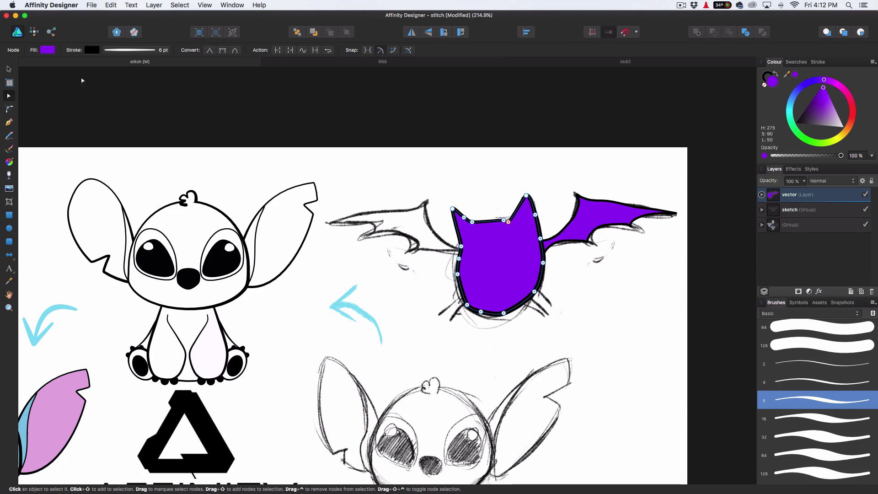
click(48, 50)
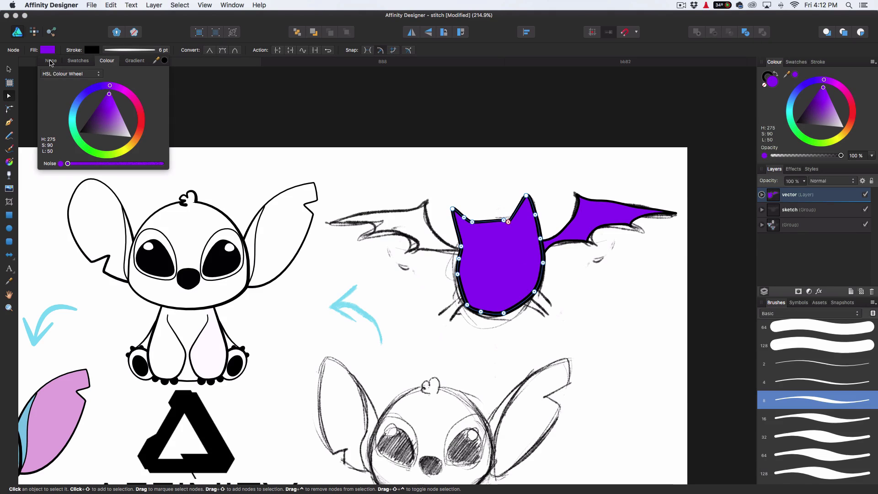
click(51, 61)
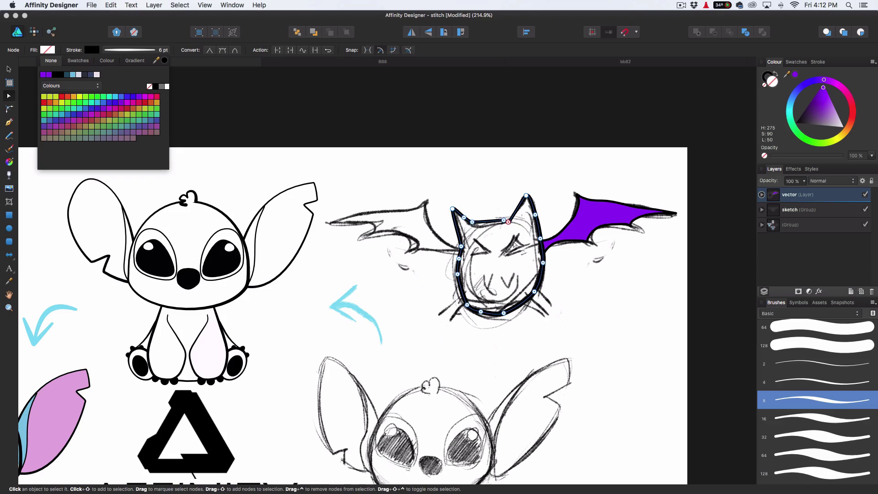
click(501, 253)
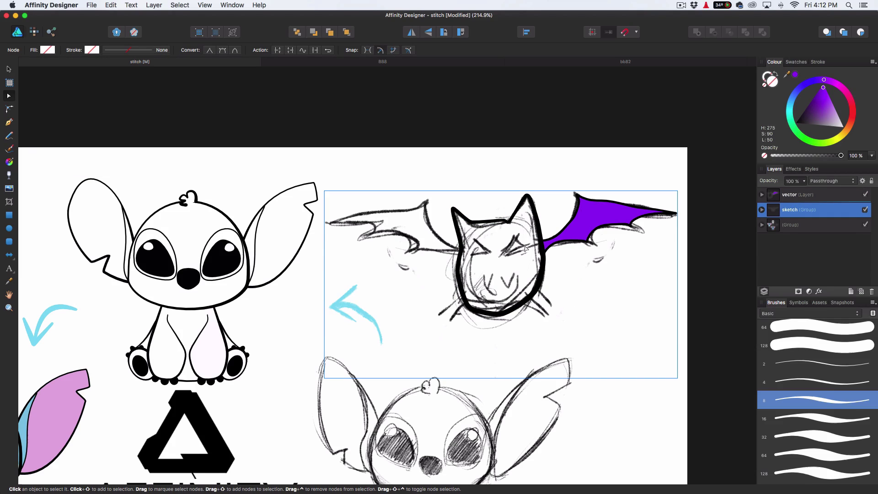
click(510, 223)
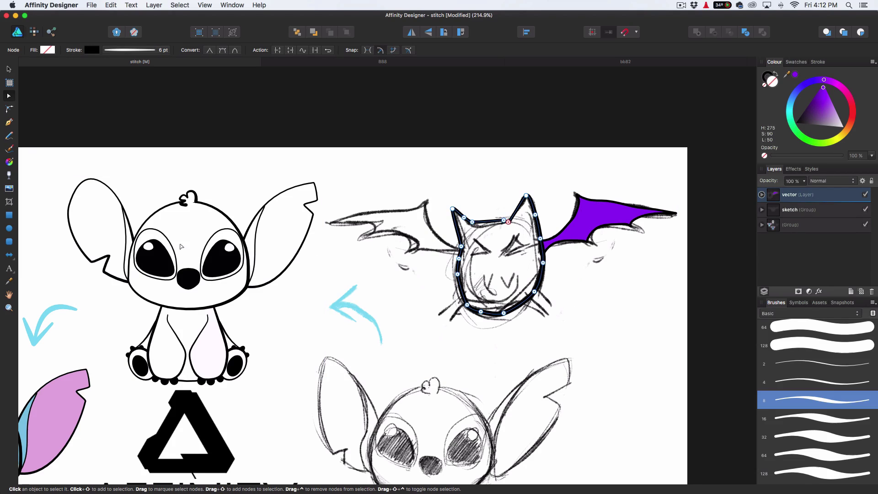
scroll(197, 266, left, 5)
scroll(197, 266, down, 3)
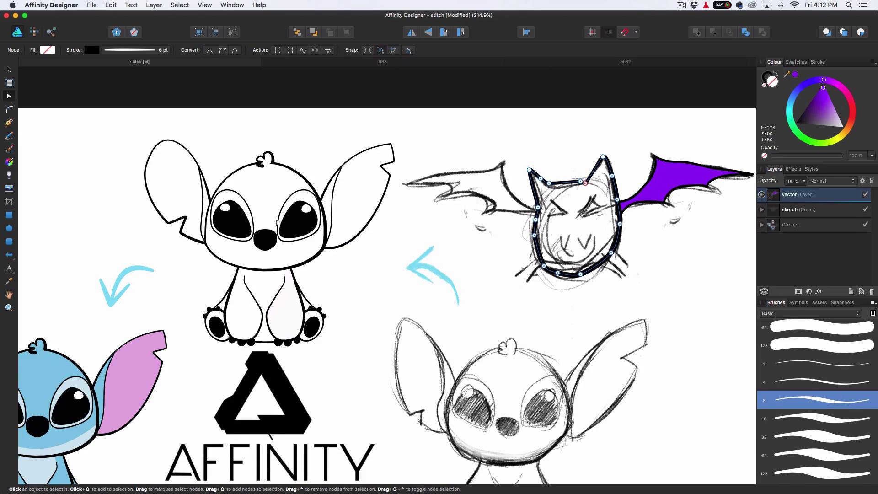
key(space)
drag(260, 209, 321, 185)
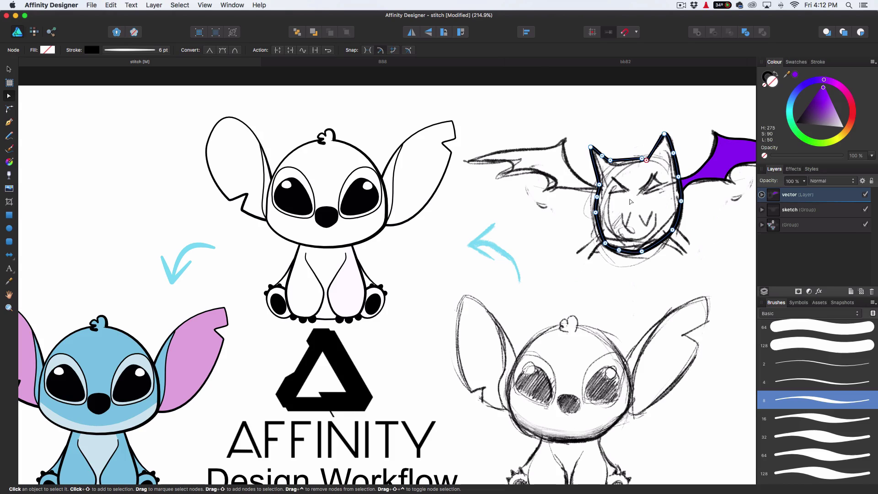
drag(651, 186, 447, 227)
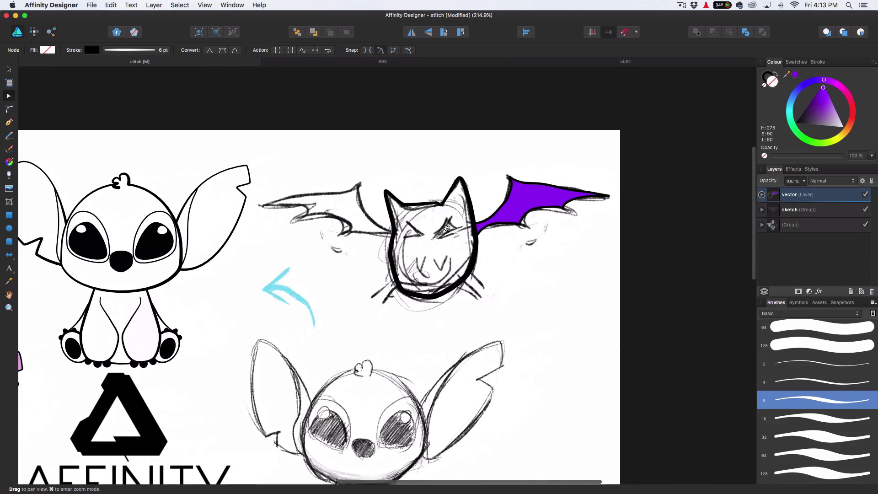
scroll(452, 228, up, 5)
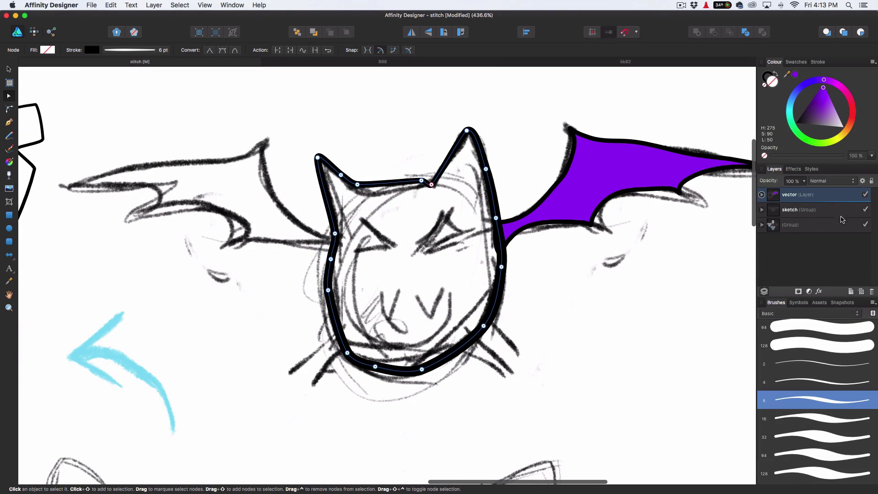
- Add a new layer above the vector layer and hide the head curve so the sketched eyes can be traced
click(762, 195)
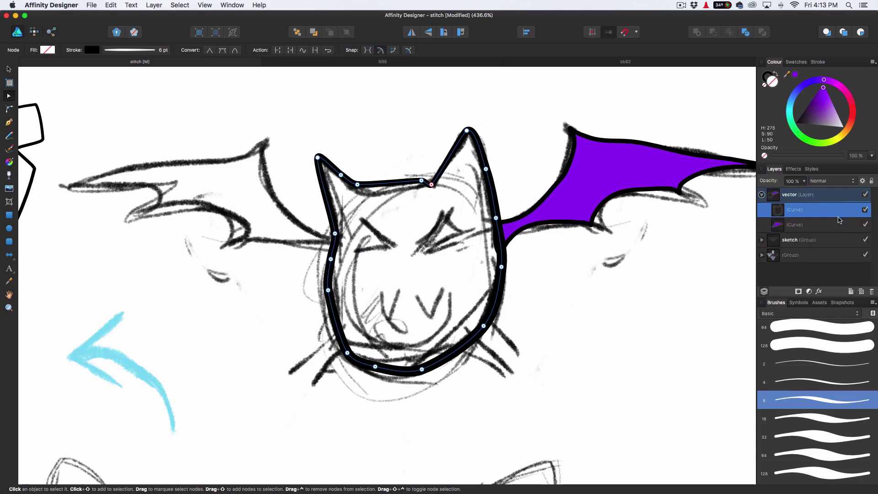
click(851, 291)
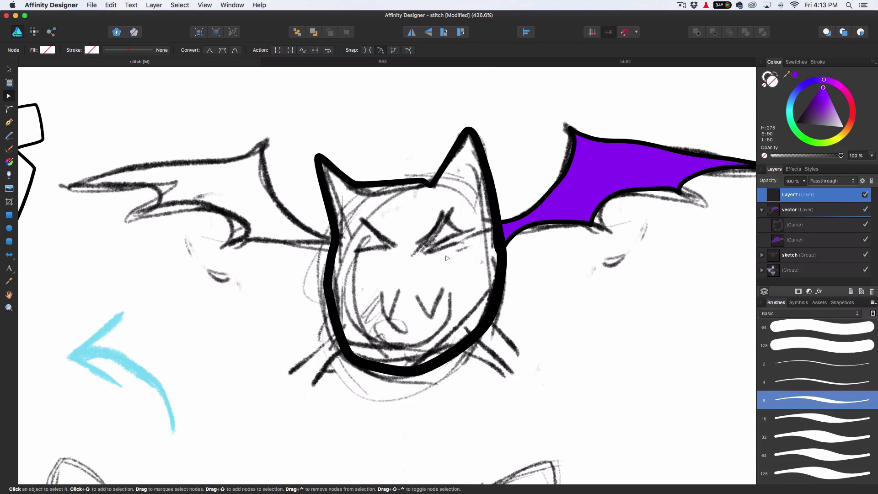
click(866, 225)
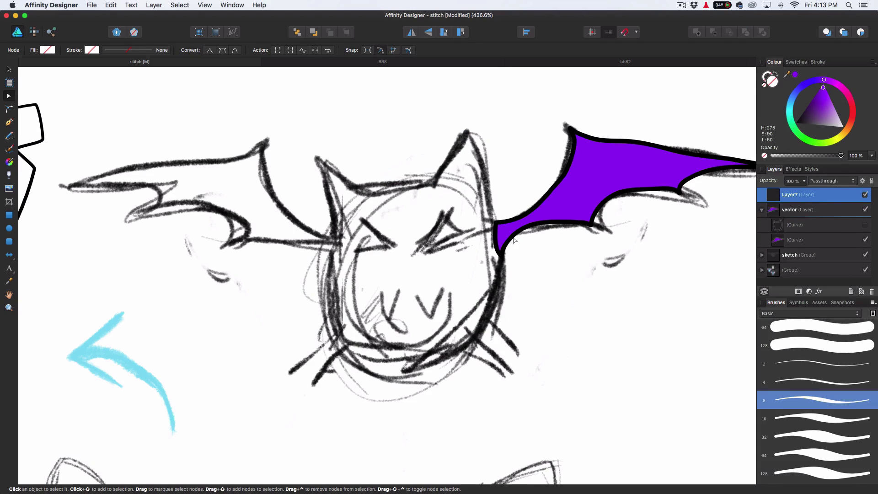
- Trace the sketched eye nearest the purple wing as a closed Pen curve and fill it with the recent pale blue-grey
click(7, 123)
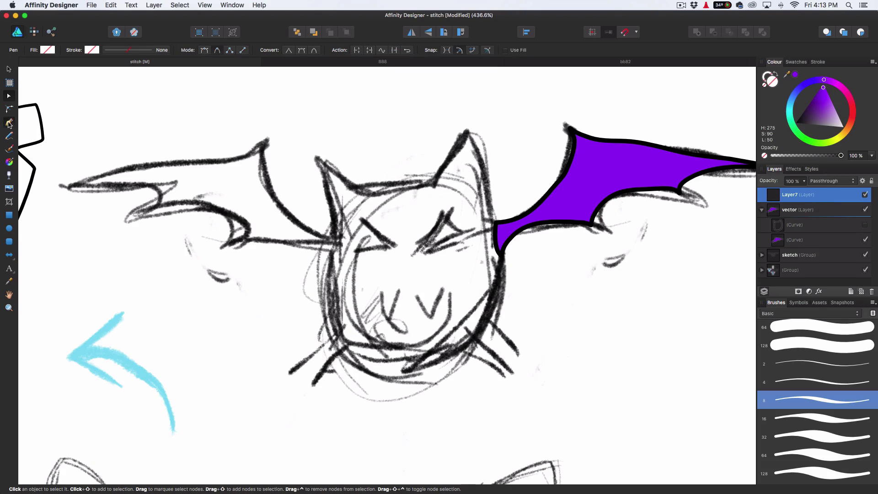
click(418, 249)
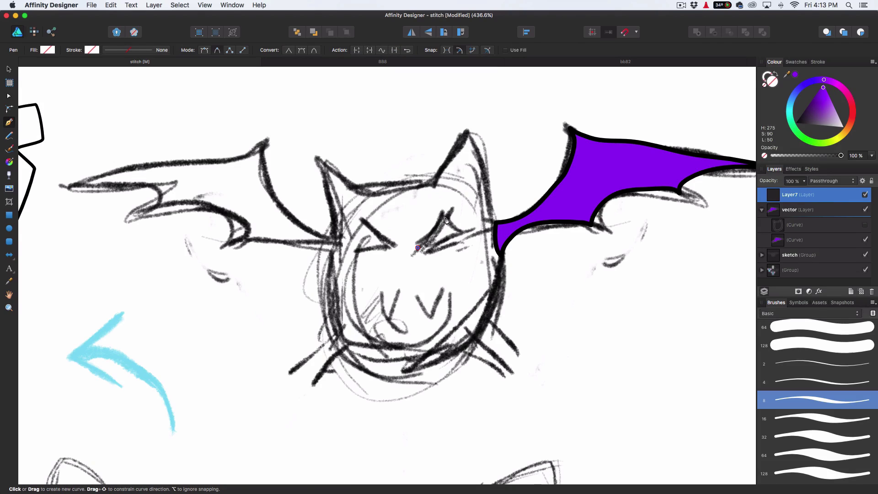
click(450, 211)
click(468, 232)
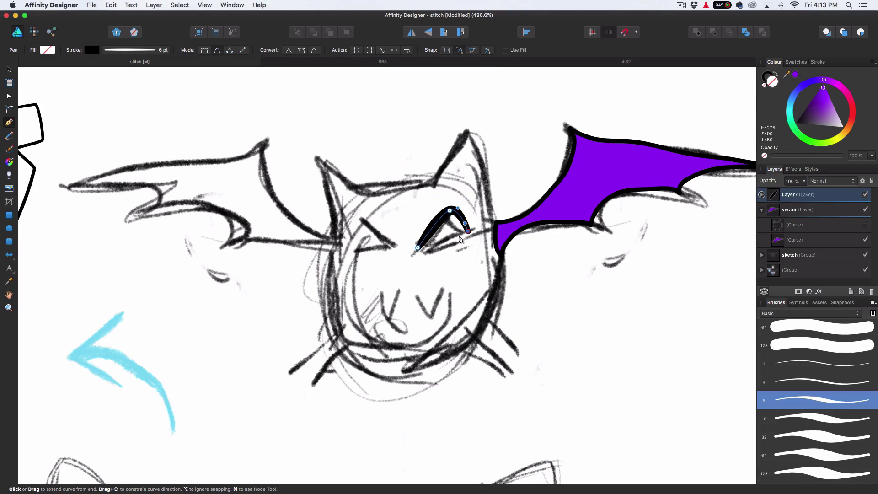
click(417, 248)
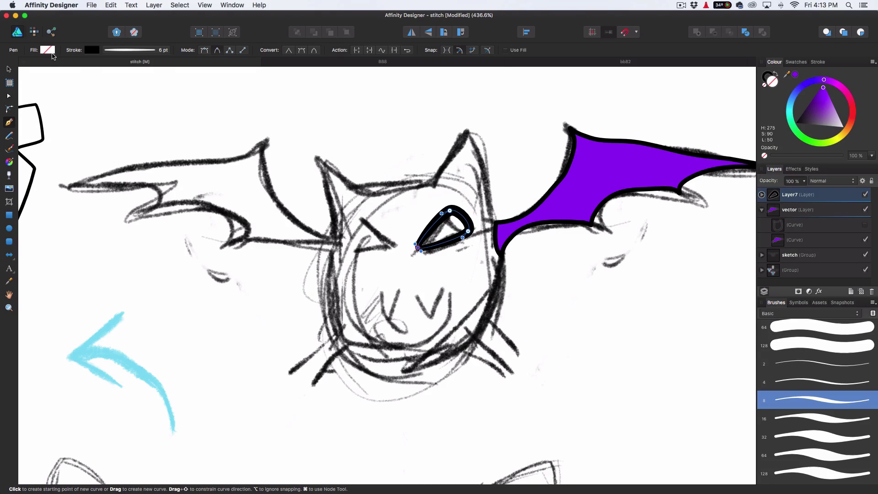
click(47, 50)
click(78, 75)
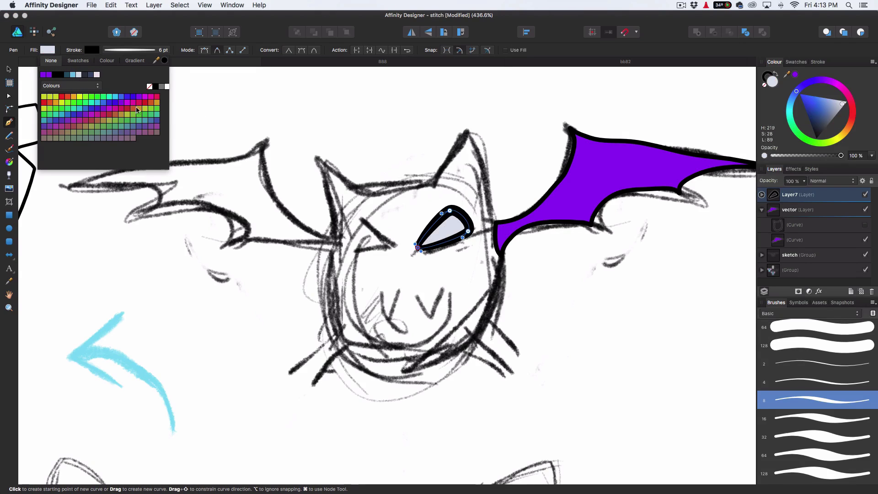
- Show the head curve again and fill it with the same purple as the wing
click(866, 227)
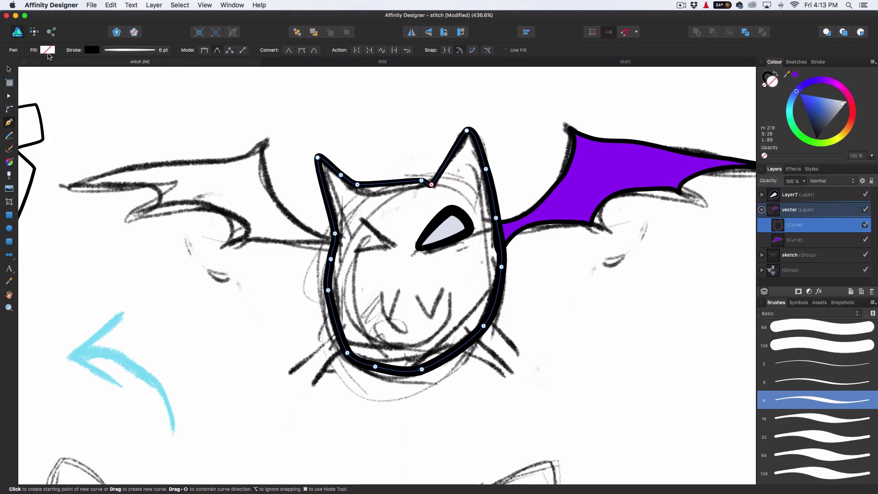
click(48, 50)
click(43, 74)
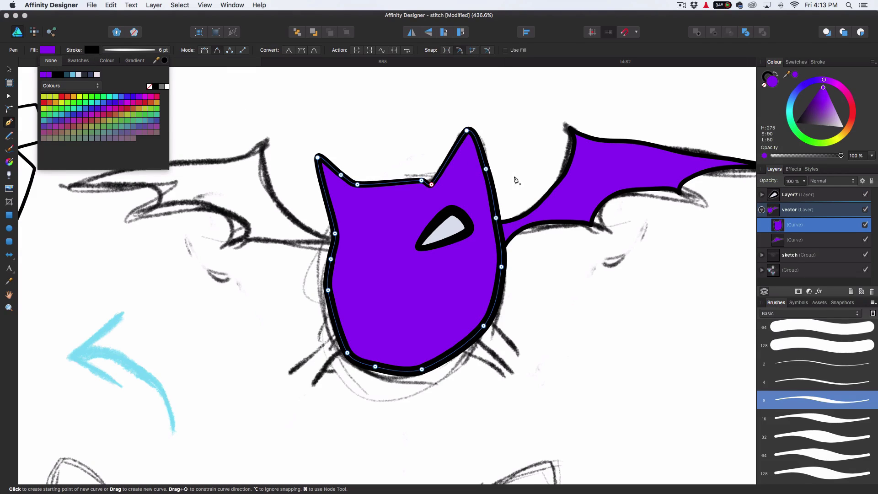
key(v)
click(475, 203)
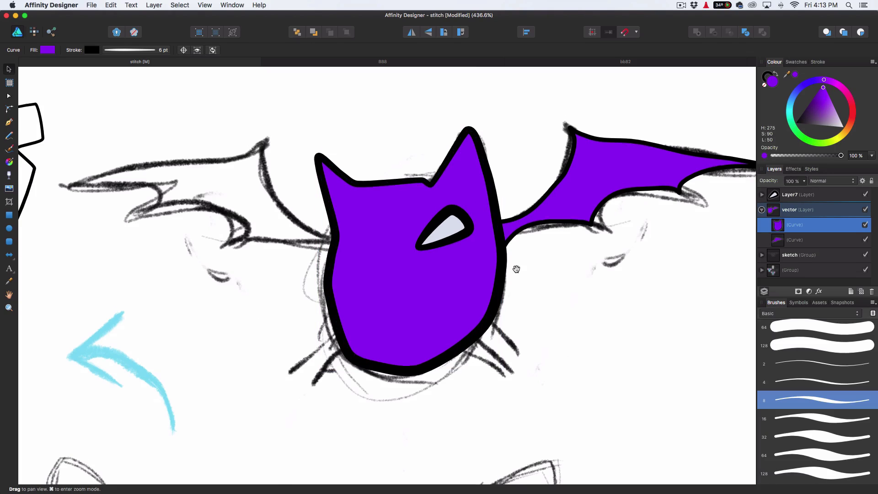
- Reduce the head outline's stroke width to 3 pt
scroll(515, 266, down, 3)
scroll(512, 263, down, 6)
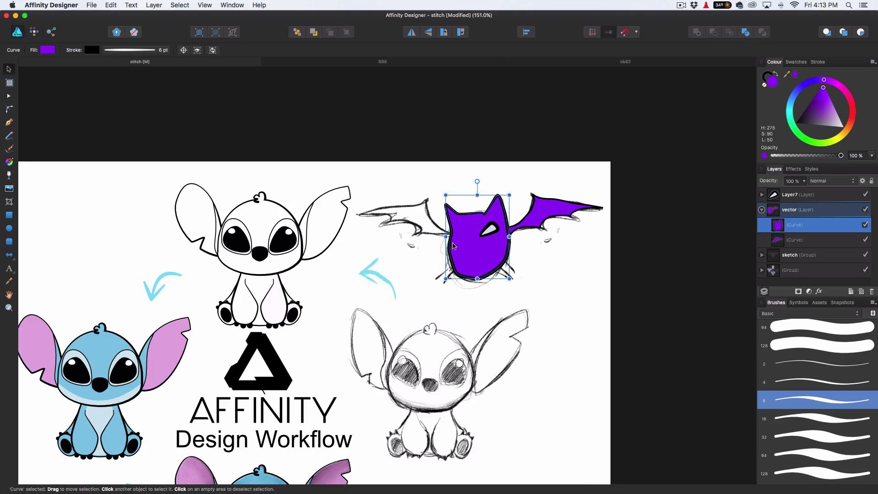
scroll(466, 238, up, 6)
scroll(373, 240, up, 2)
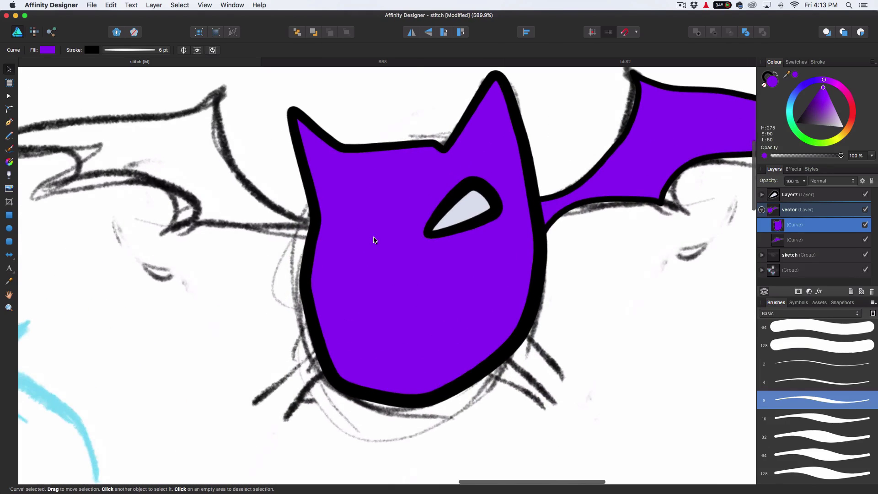
click(128, 51)
drag(121, 80, 115, 80)
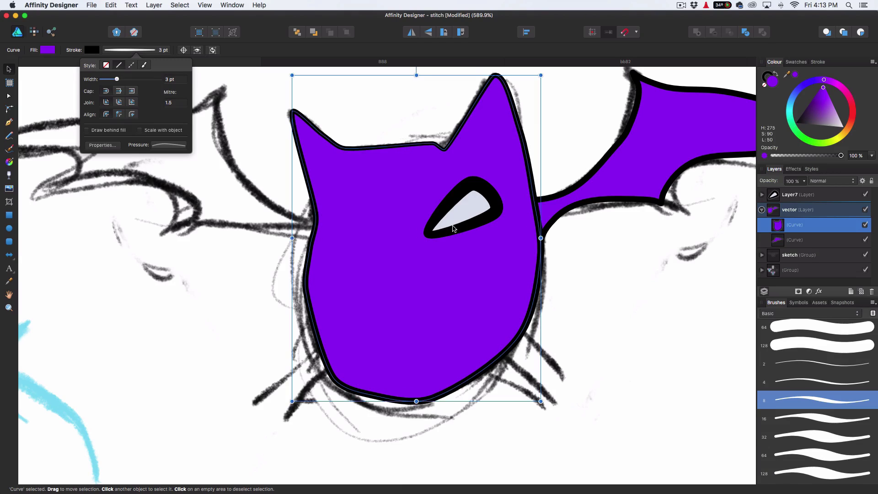
- Select the eye shape and set its stroke width to 5.5 pt
click(450, 212)
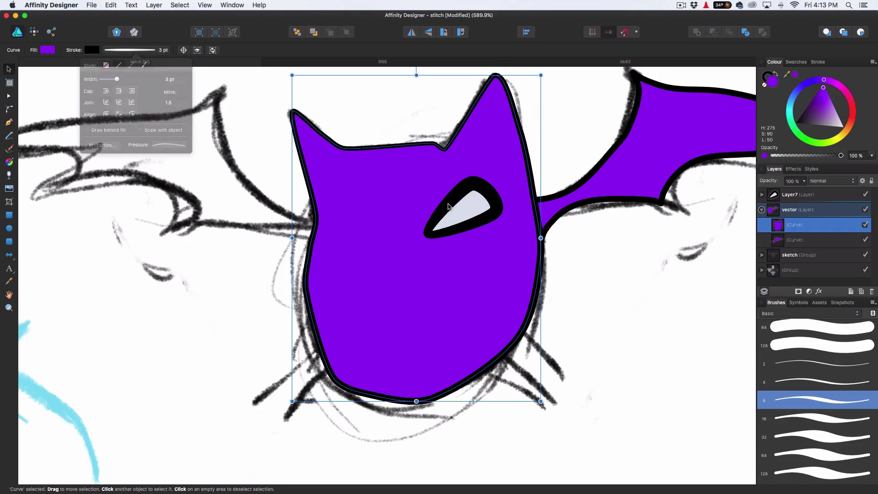
click(159, 50)
drag(121, 81, 121, 82)
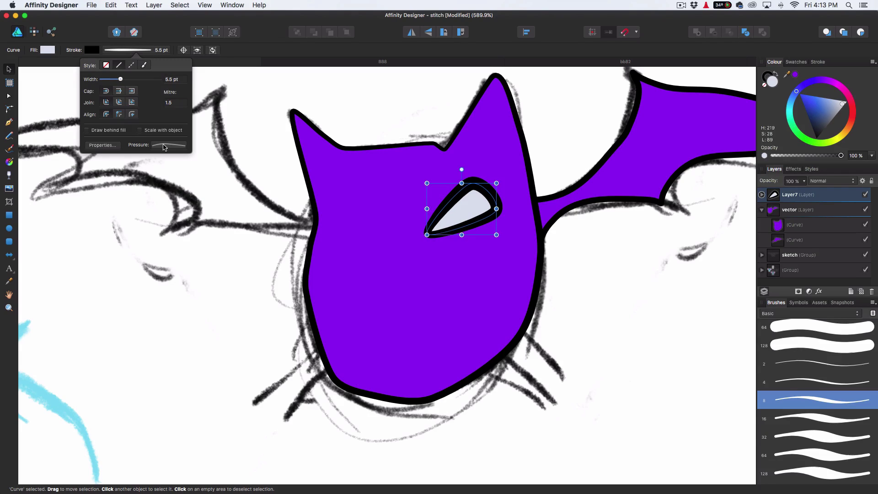
- Reshape the eye's stroke pressure profile into a valley with slightly raised ends and its low point past the middle
click(164, 146)
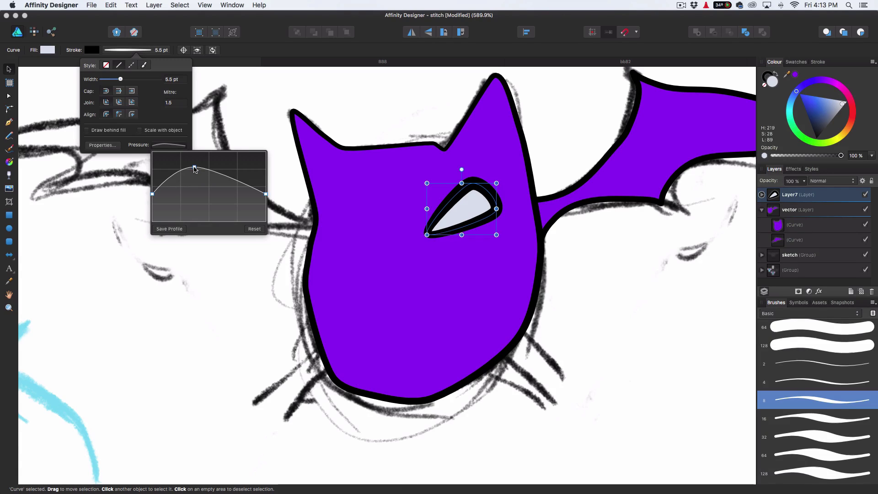
mouse_move(197, 172)
mouse_down()
mouse_move(202, 221)
mouse_move(215, 224)
mouse_up()
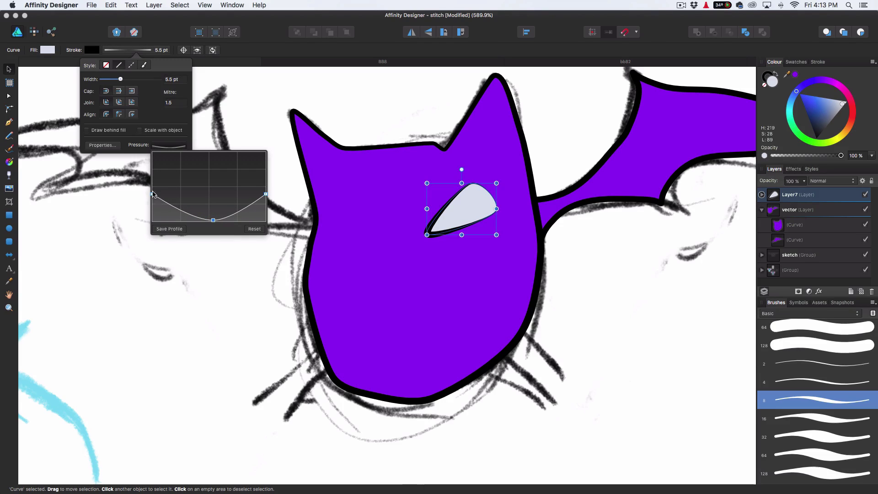
drag(153, 193, 153, 184)
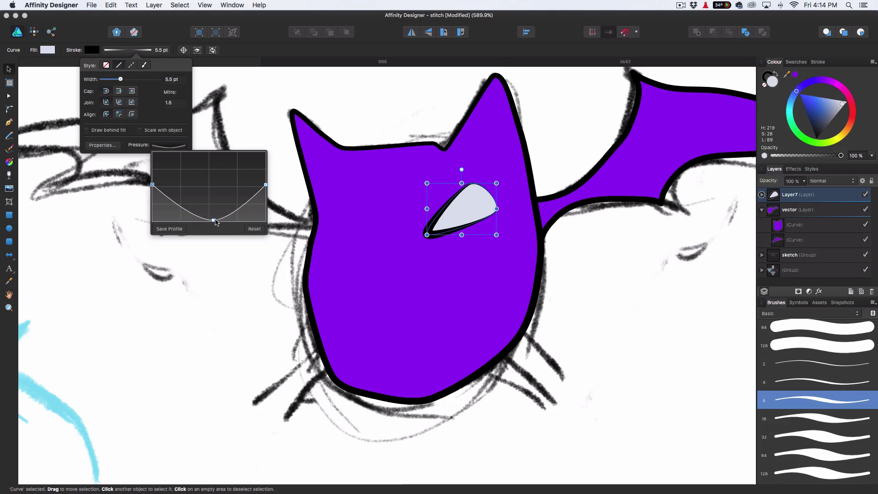
drag(215, 221, 215, 212)
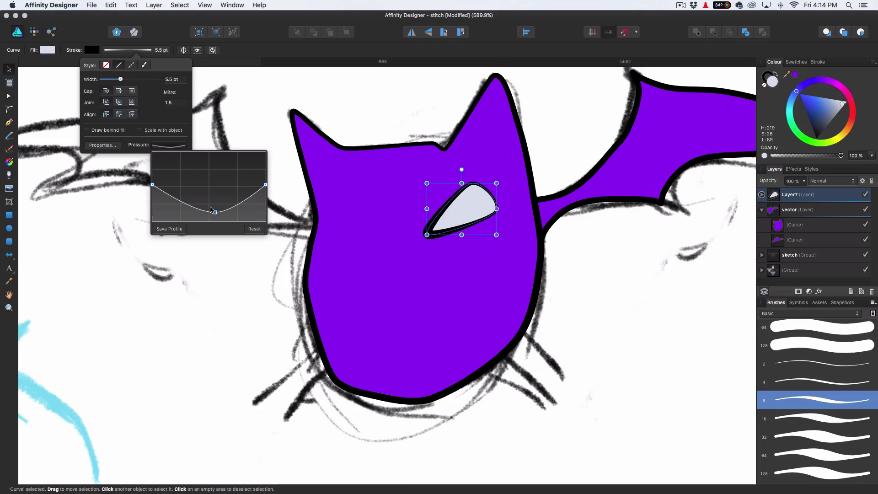
mouse_move(211, 209)
mouse_down()
mouse_move(251, 204)
mouse_move(253, 193)
mouse_move(240, 213)
mouse_move(182, 221)
mouse_move(192, 211)
mouse_move(227, 217)
mouse_up()
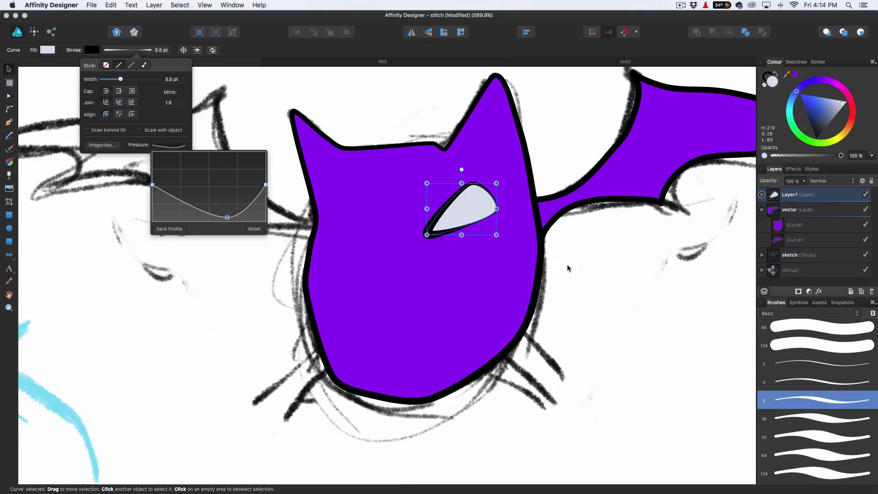
right_click(461, 214)
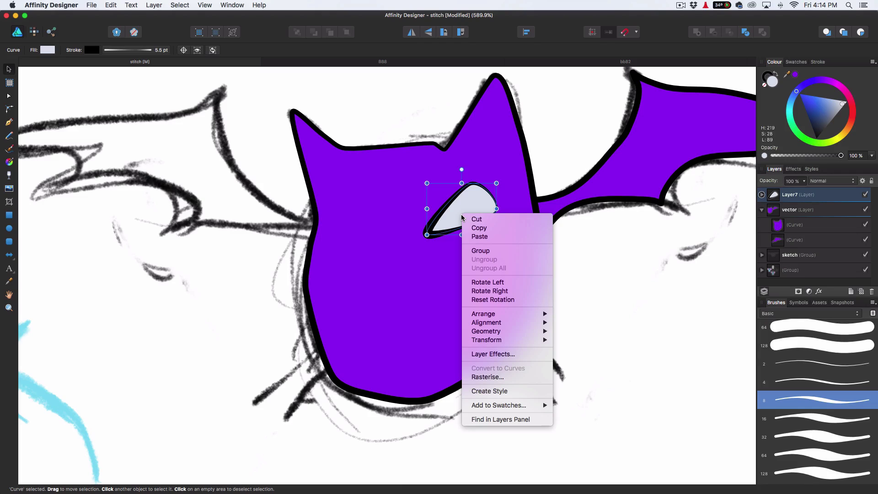
key(Escape)
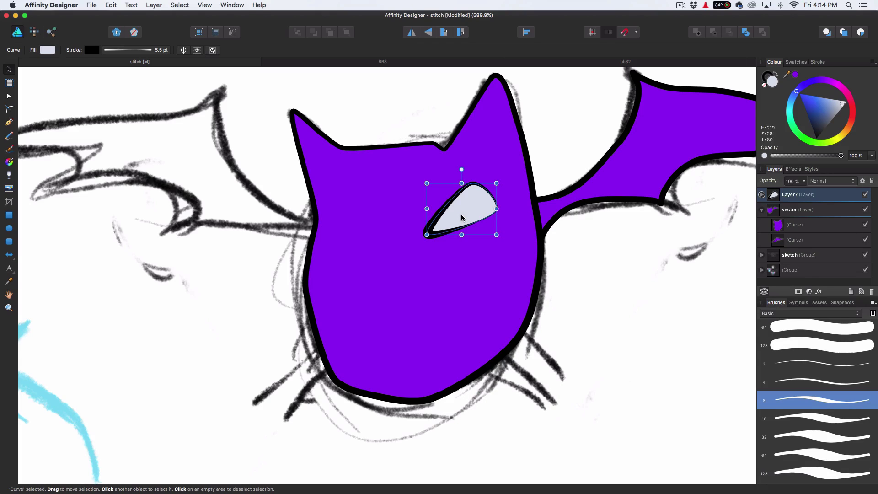
key(super+v)
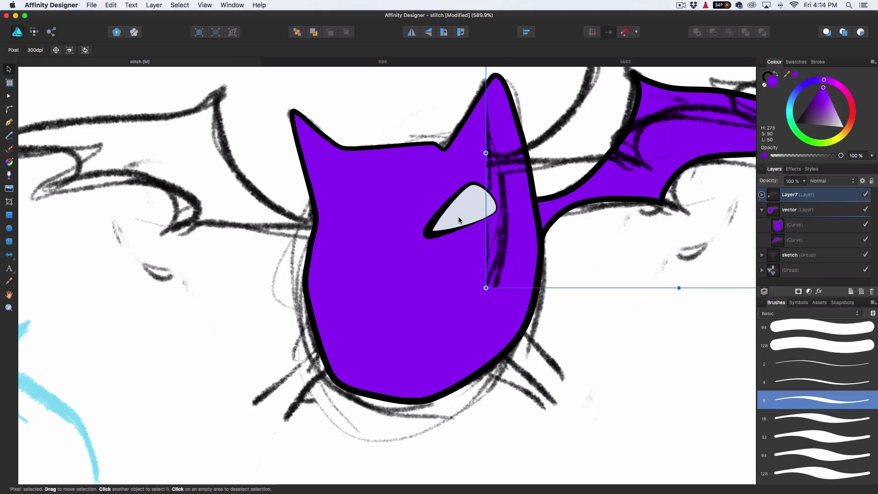
key(super+z)
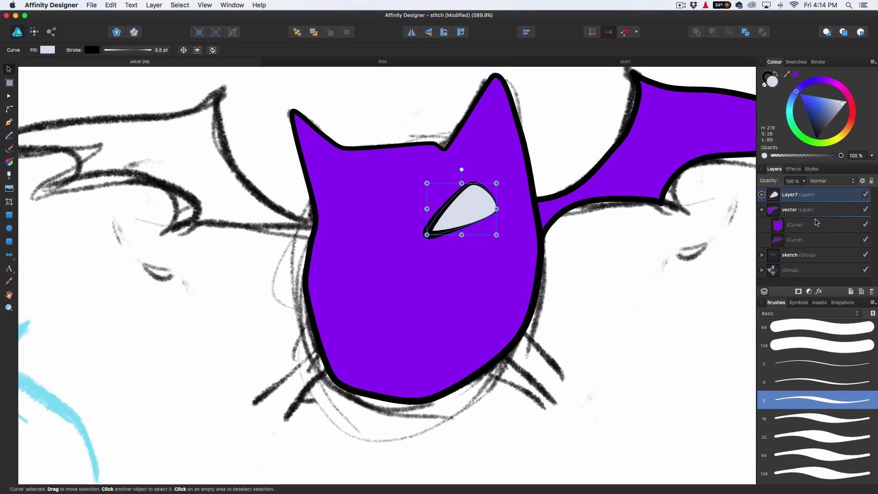
- Place a horizontally flipped copy of the eye on the other side of the face, level with the original, and deselect it
click(762, 195)
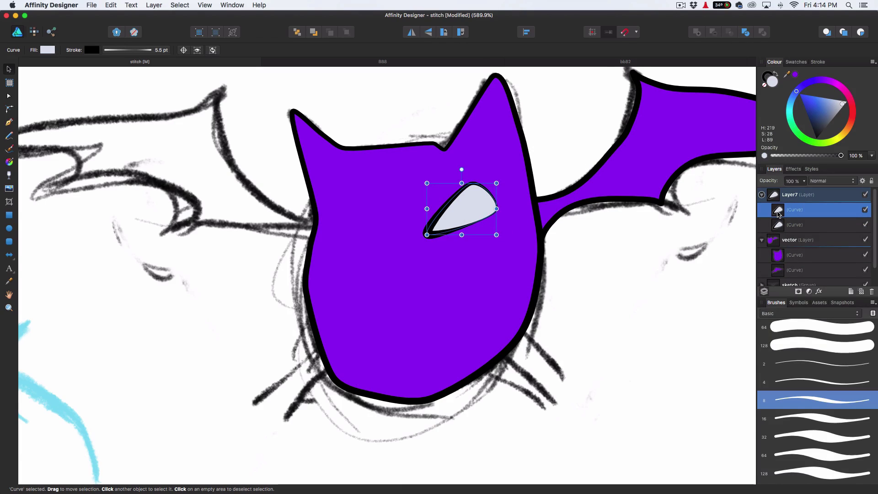
right_click(471, 208)
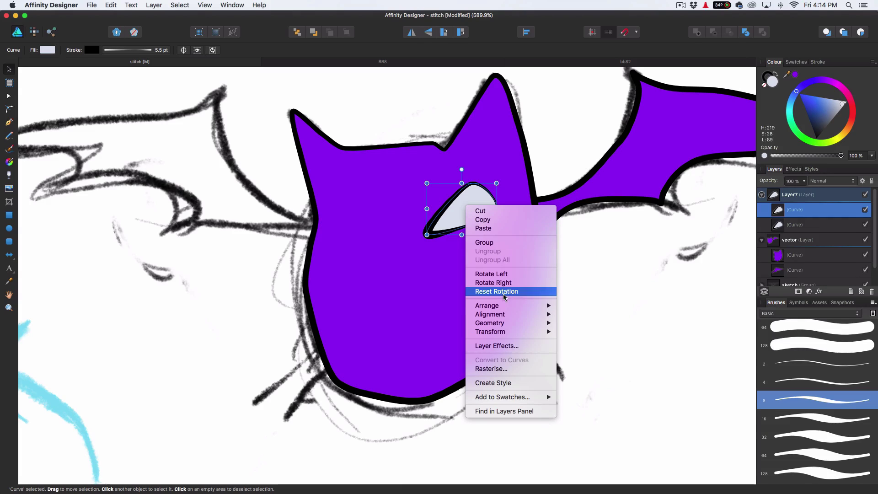
mouse_move(530, 331)
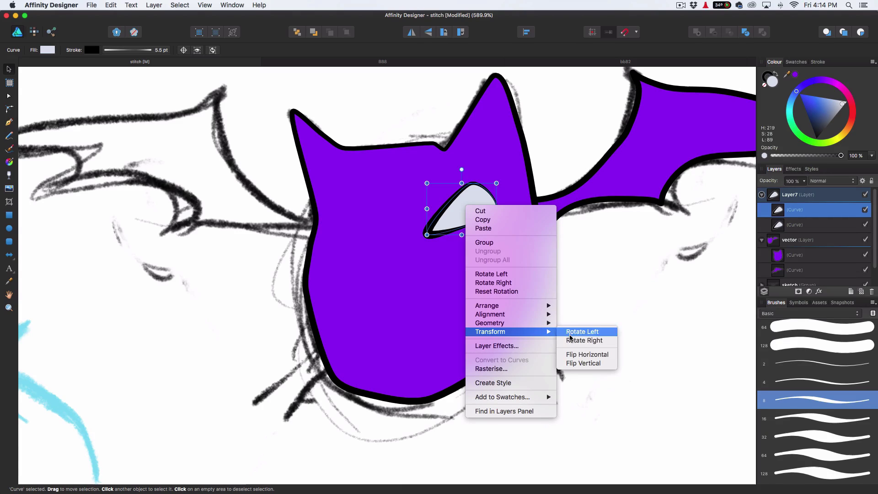
click(588, 355)
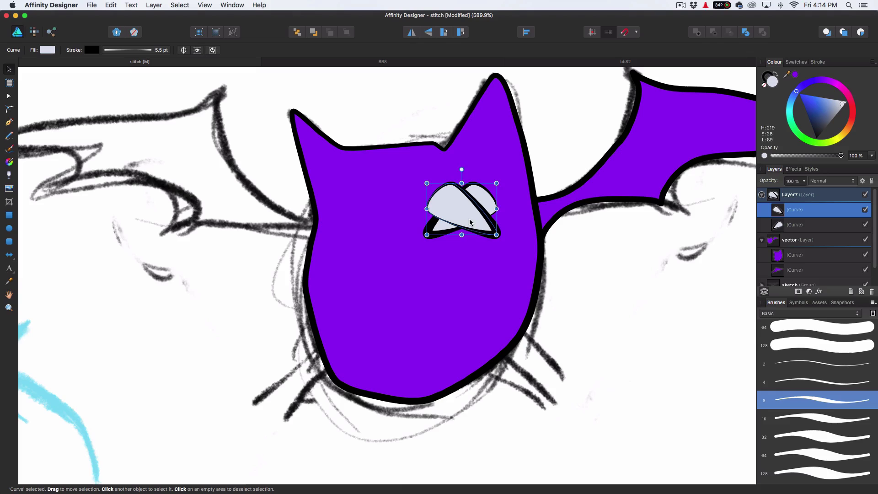
drag(462, 222, 372, 222)
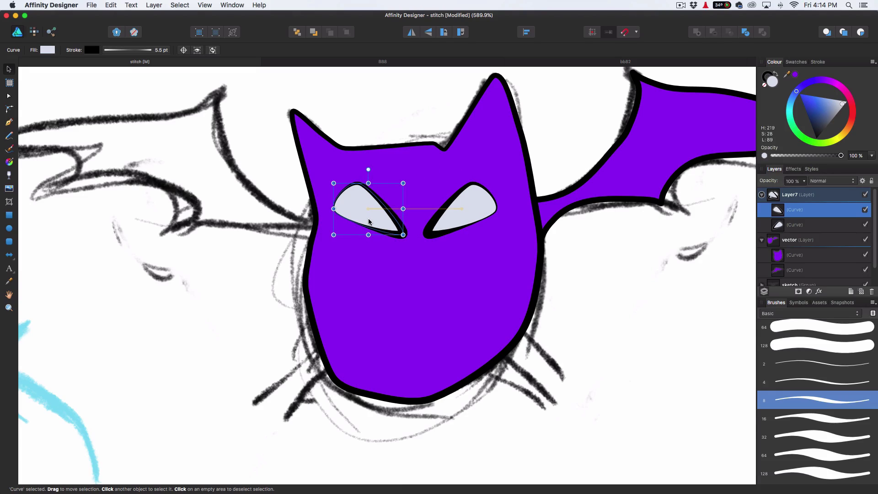
click(628, 265)
- Shift the low point of the flipped eye's stroke pressure profile back to about the middle of the curve
click(358, 206)
click(145, 51)
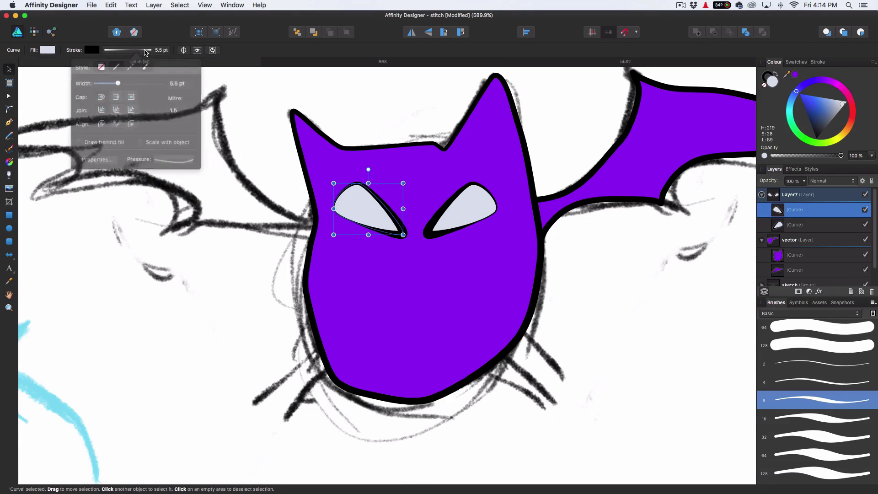
click(169, 145)
mouse_move(227, 218)
mouse_down()
mouse_move(205, 211)
mouse_move(208, 200)
mouse_move(208, 217)
mouse_up()
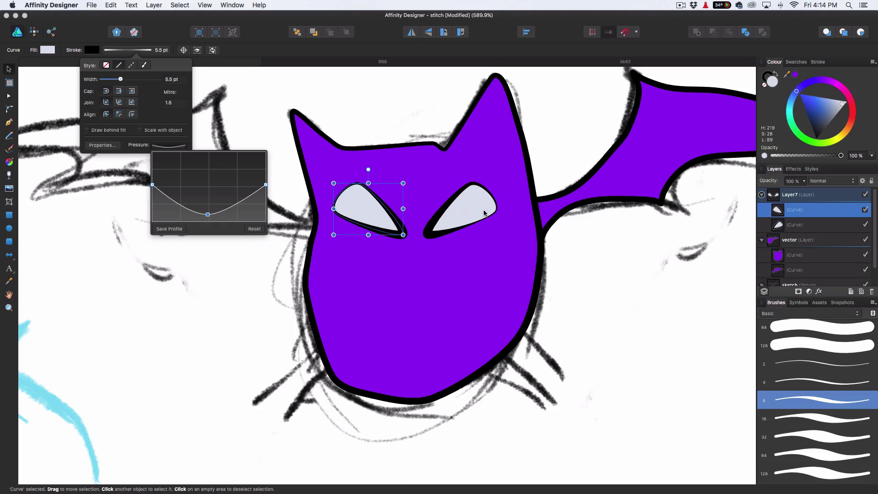
- Raise the low point of the original eye's stroke pressure profile slightly and deselect the eye
click(470, 212)
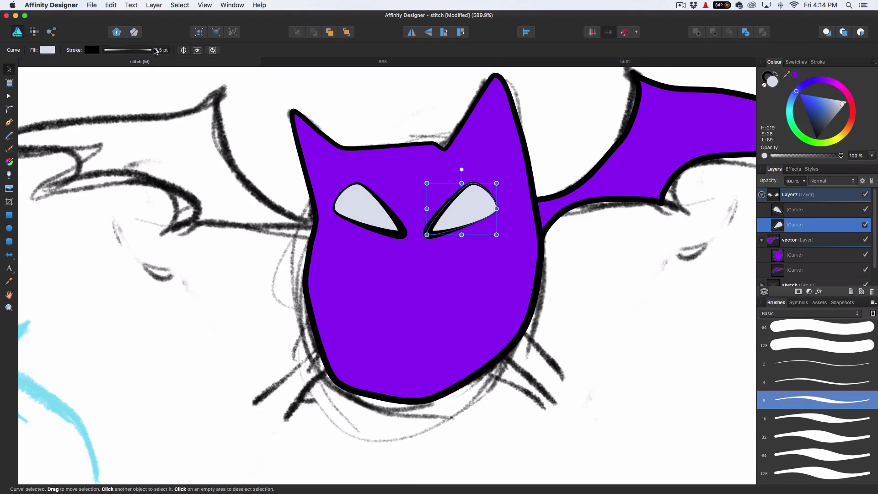
click(128, 50)
click(168, 147)
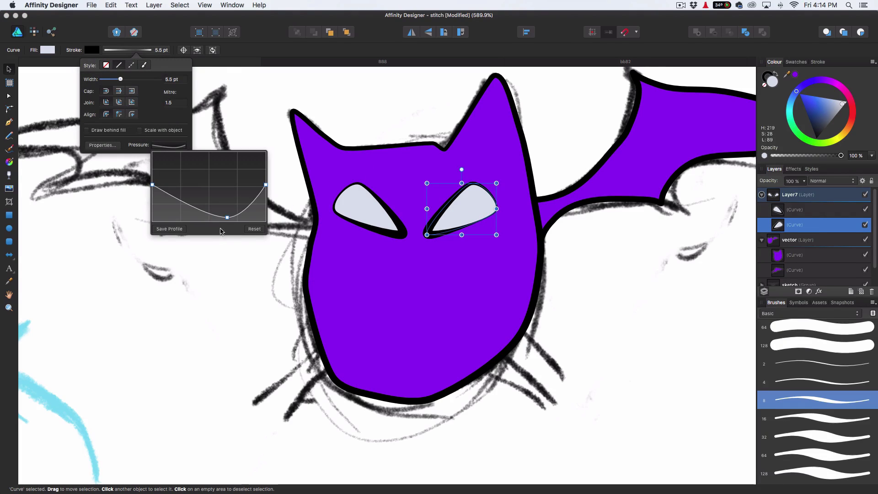
mouse_move(227, 216)
mouse_down()
mouse_move(240, 208)
mouse_move(226, 214)
mouse_up()
click(587, 288)
scroll(384, 248, down, 2)
scroll(383, 248, down, 10)
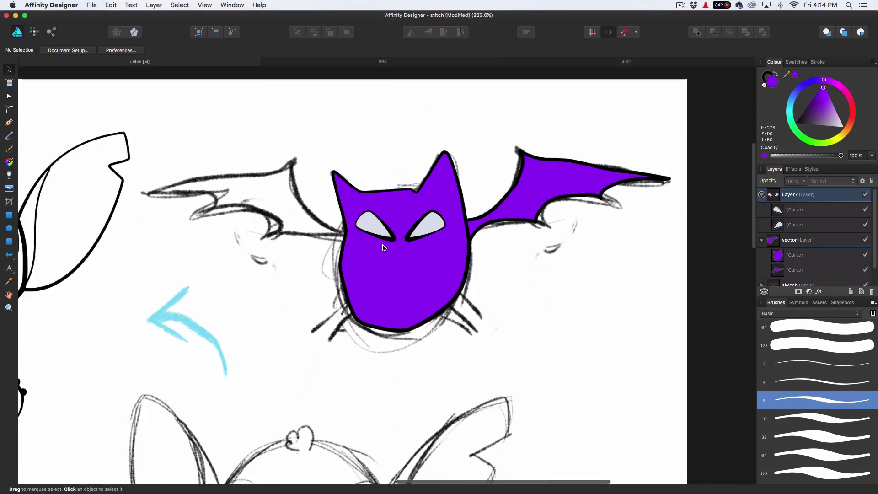
- Bring the whole artboard into view and collapse the Layer7 and vector layers
scroll(366, 221, down, 3)
scroll(365, 222, left, 2)
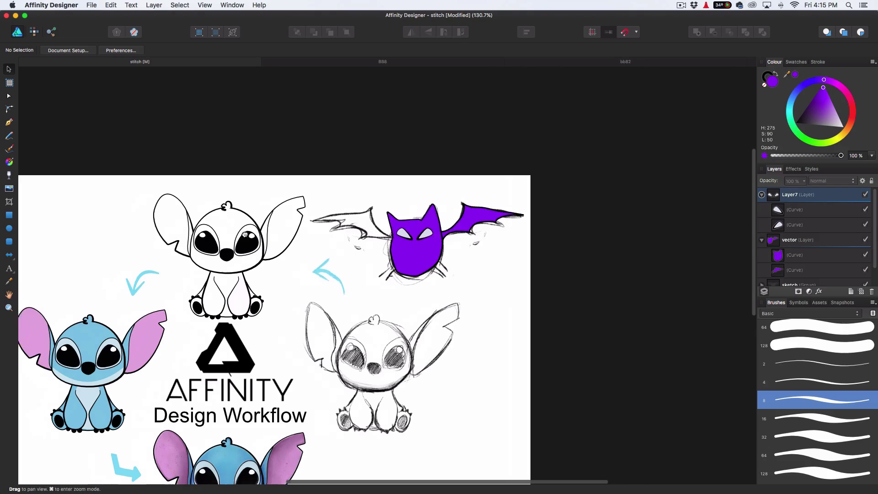
key(space)
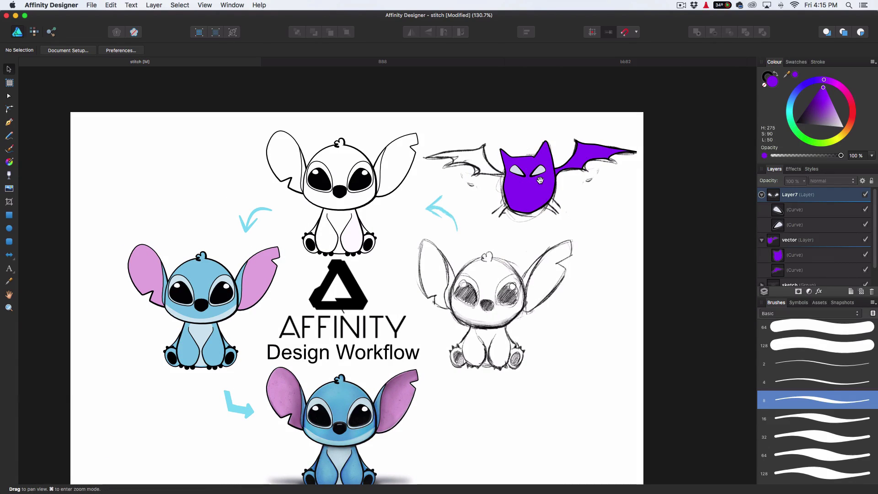
drag(541, 202, 505, 154)
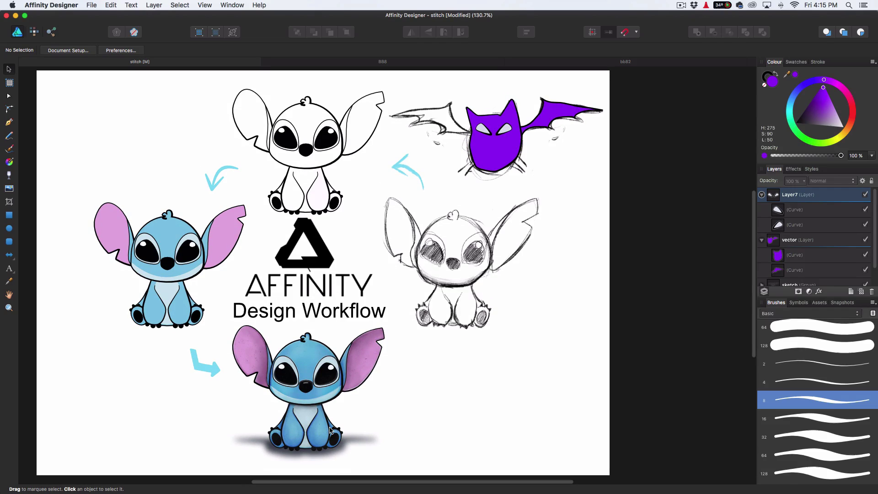
click(761, 195)
click(761, 211)
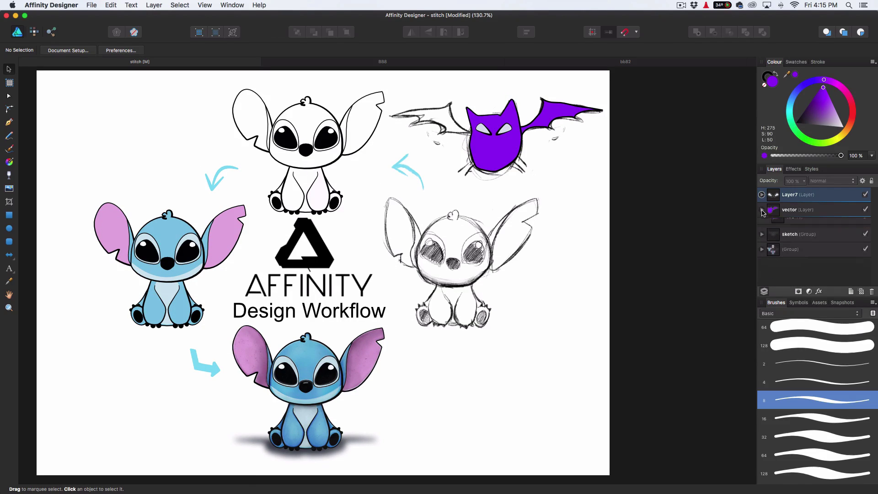
- Hide the sketch group so only the vector bat remains, and select the vector layer
click(805, 210)
click(810, 226)
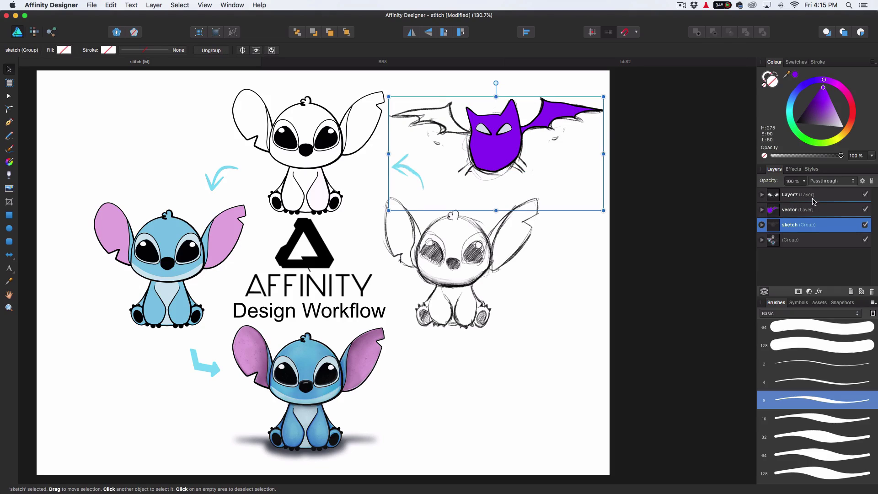
shift+click(813, 196)
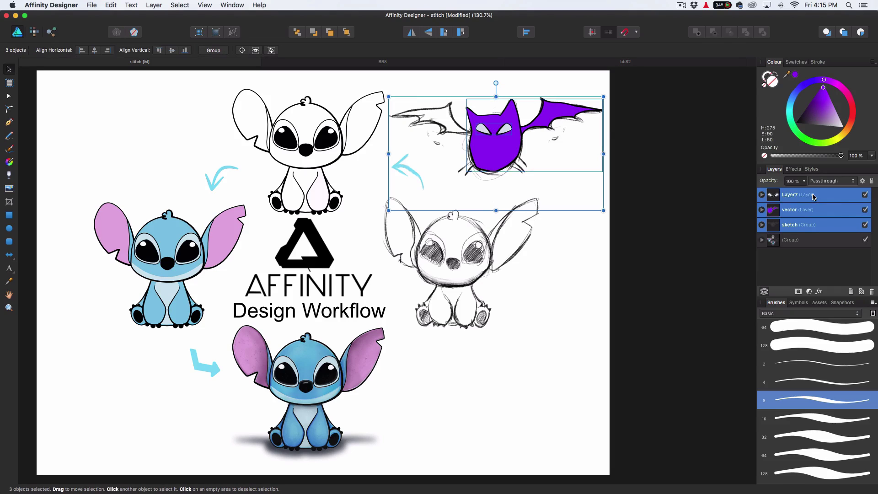
click(866, 225)
click(866, 227)
click(838, 215)
click(864, 226)
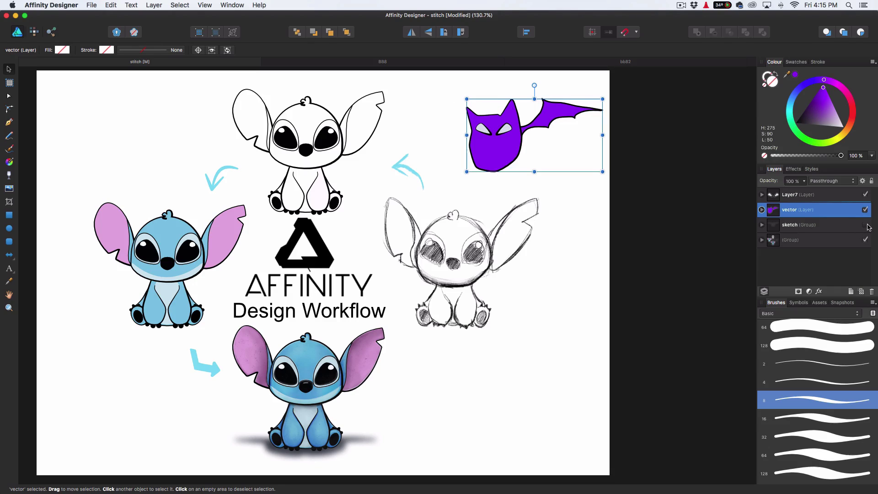
- Move the Layer7 and vector layers together so the bat sits beside the shaded Stitch, below the pencil-sketched Stitch
shift+click(845, 197)
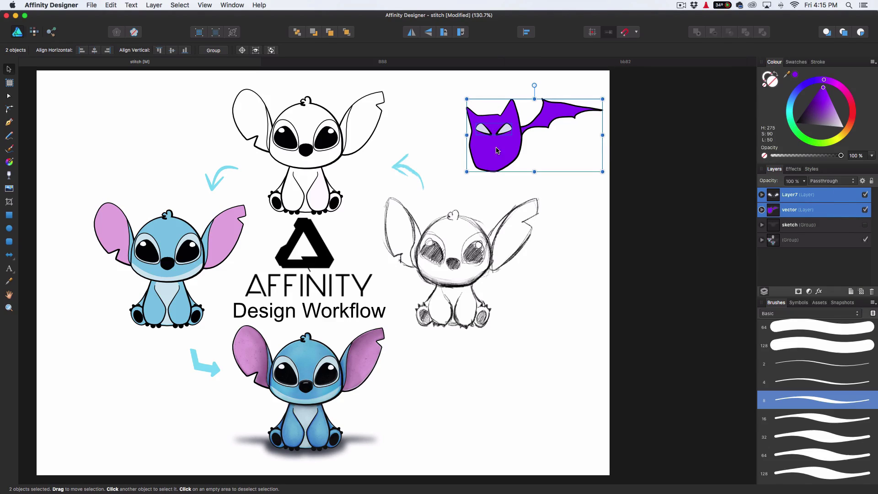
mouse_move(494, 149)
mouse_down()
mouse_move(402, 201)
mouse_move(430, 395)
mouse_up()
scroll(407, 371, up, 5)
scroll(437, 370, down, 5)
scroll(438, 371, right, 4)
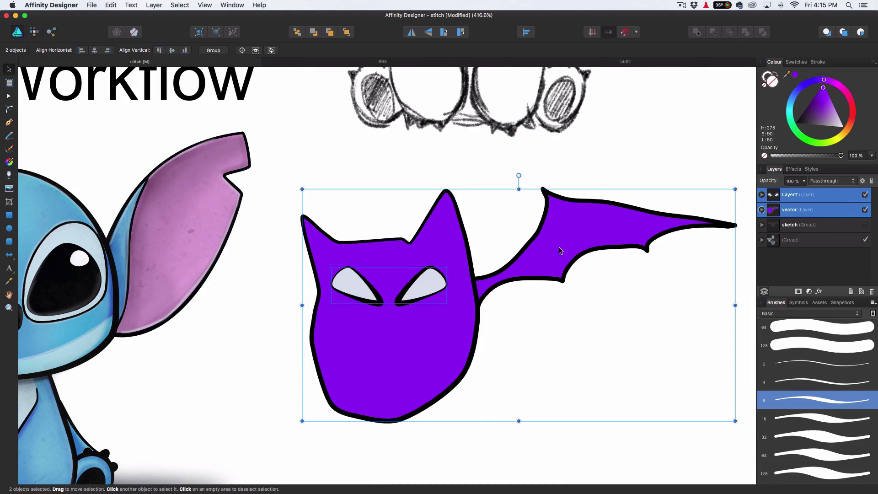
- Compare the outlines of the bat's wing and head with the line work and shading of the finished Stitch
click(596, 224)
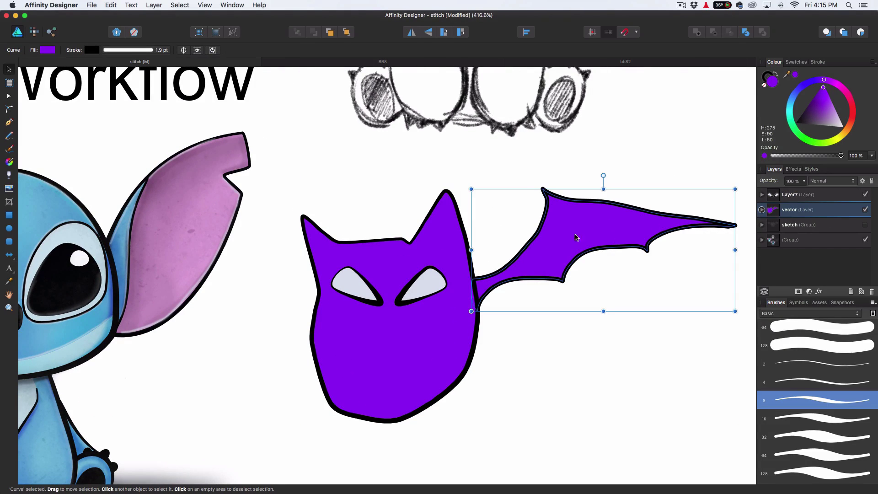
click(448, 219)
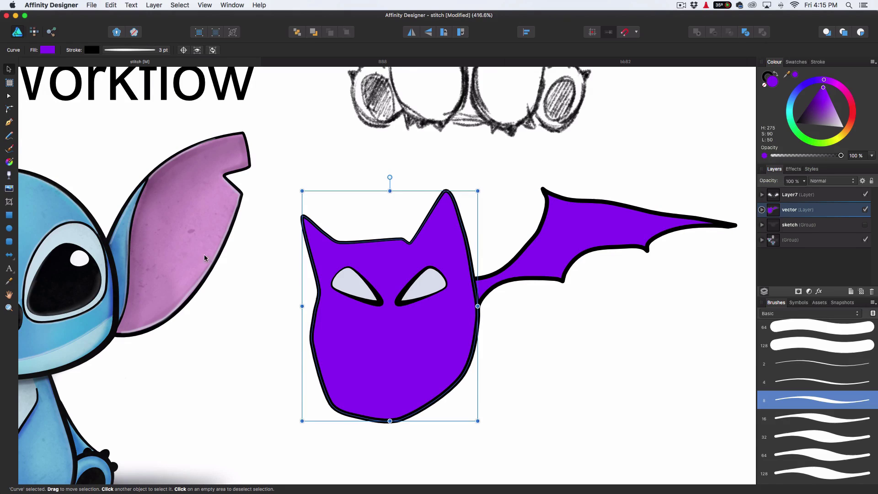
scroll(187, 245, left, 10)
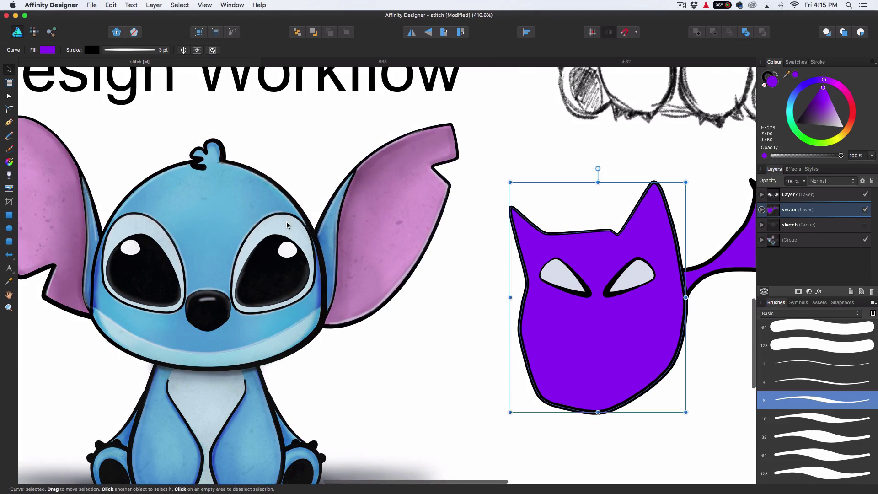
scroll(288, 256, down, 5)
scroll(288, 256, left, 2)
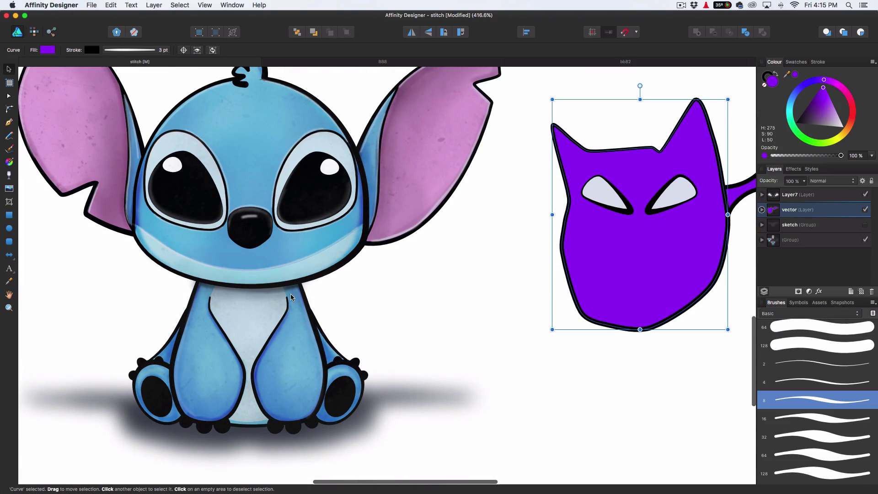
scroll(286, 349, down, 8)
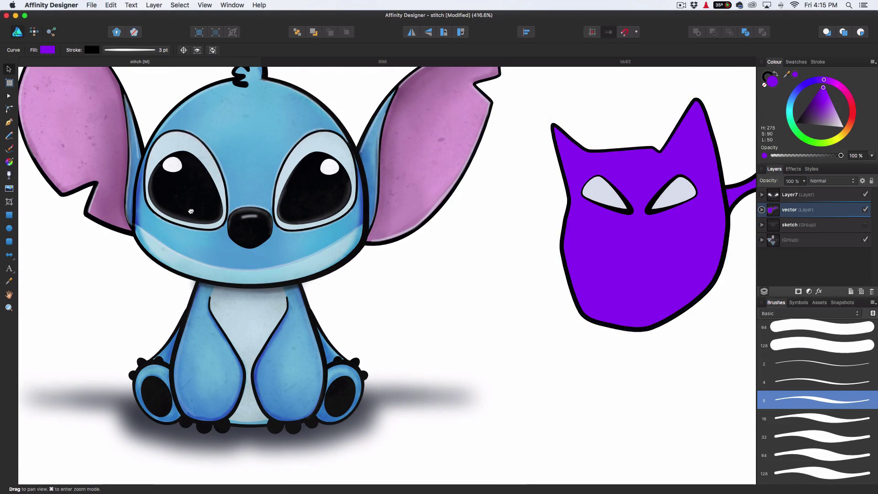
scroll(230, 277, up, 9)
scroll(230, 276, left, 5)
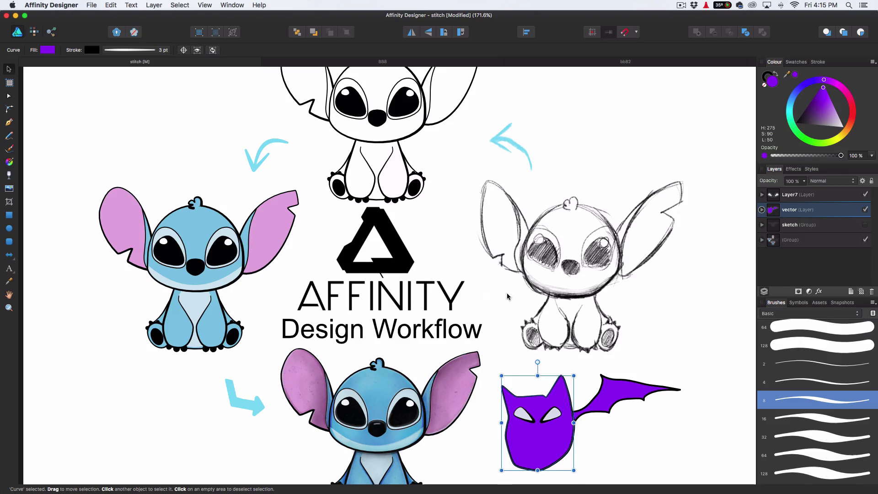
scroll(380, 275, down, 4)
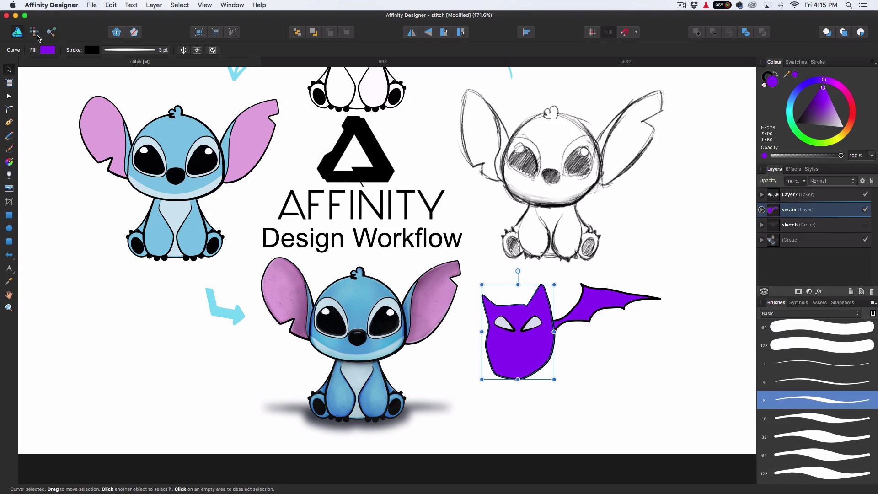
- Switch to the Pixel Persona and view the shaded Stitch and the flat bat side by side
click(34, 32)
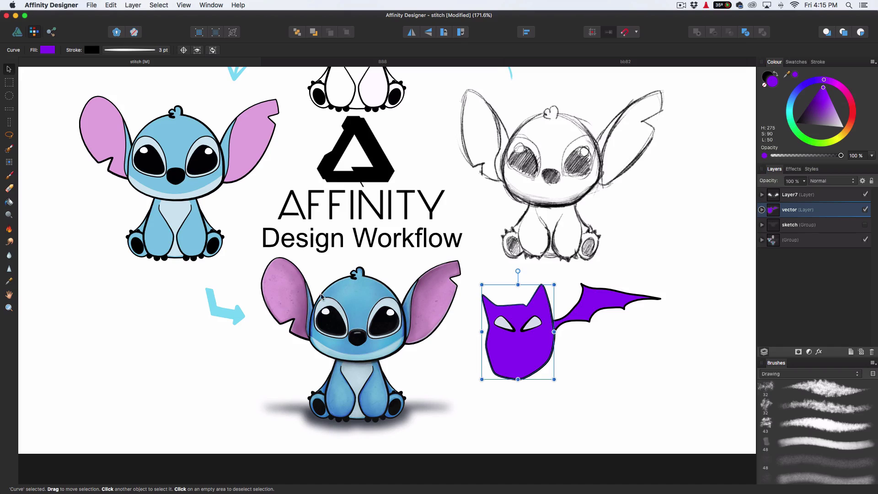
drag(325, 321, 319, 309)
scroll(347, 315, up, 5)
scroll(385, 302, up, 1)
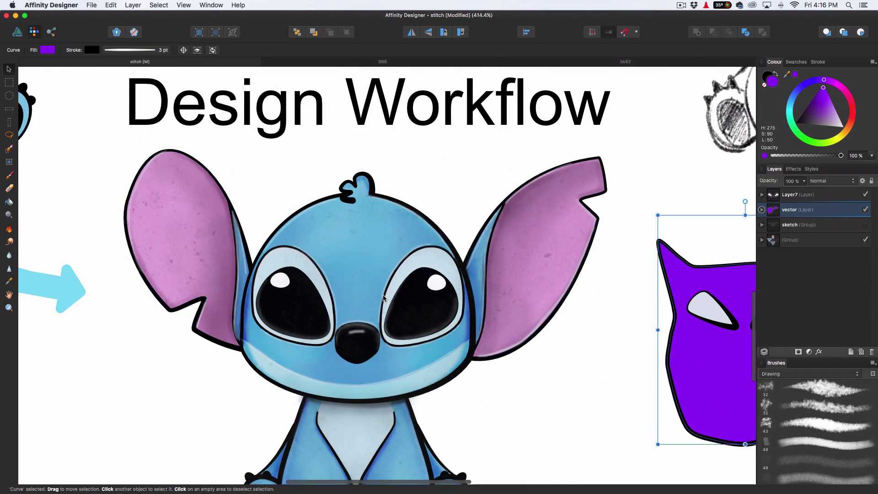
drag(424, 281, 258, 283)
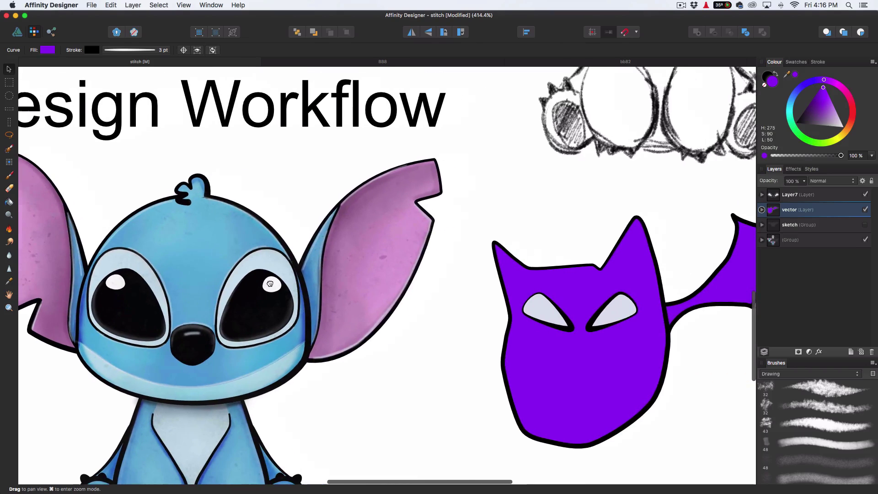
drag(594, 290, 530, 293)
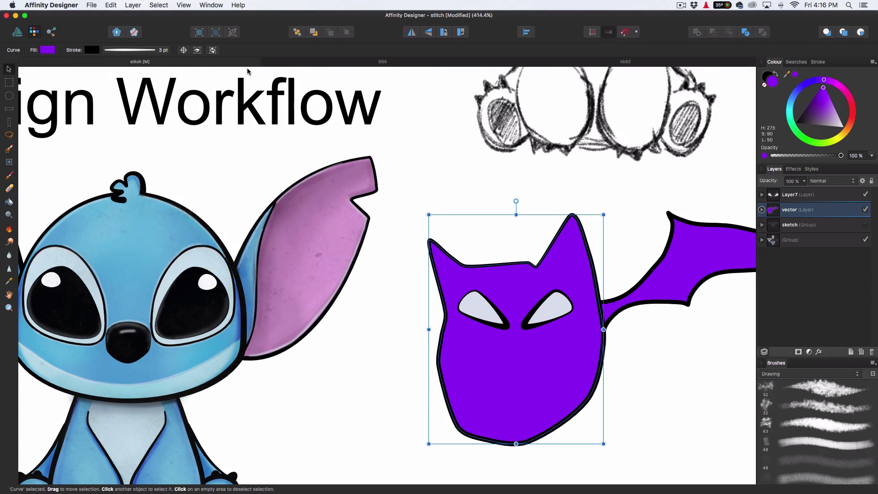
- Look at the BB8 and bb82 documents as shading examples, return to the stitch document and examine the shaded Stitch
click(411, 64)
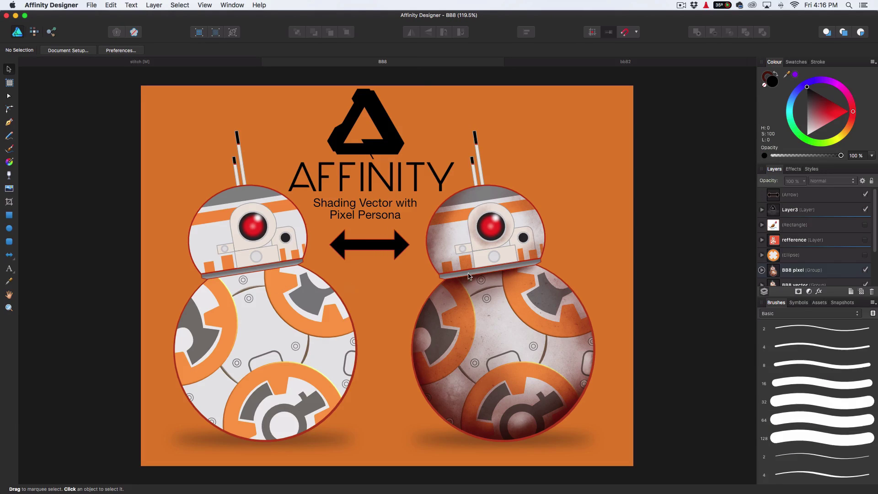
click(626, 63)
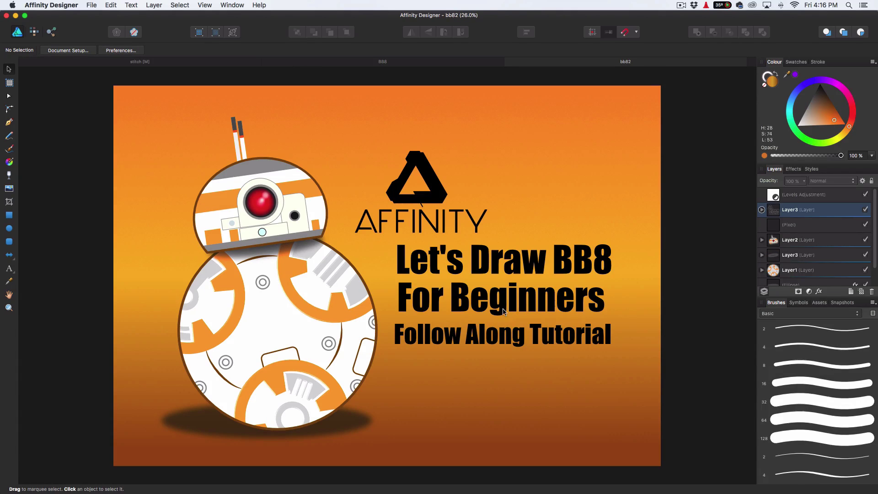
click(162, 63)
scroll(354, 229, down, 5)
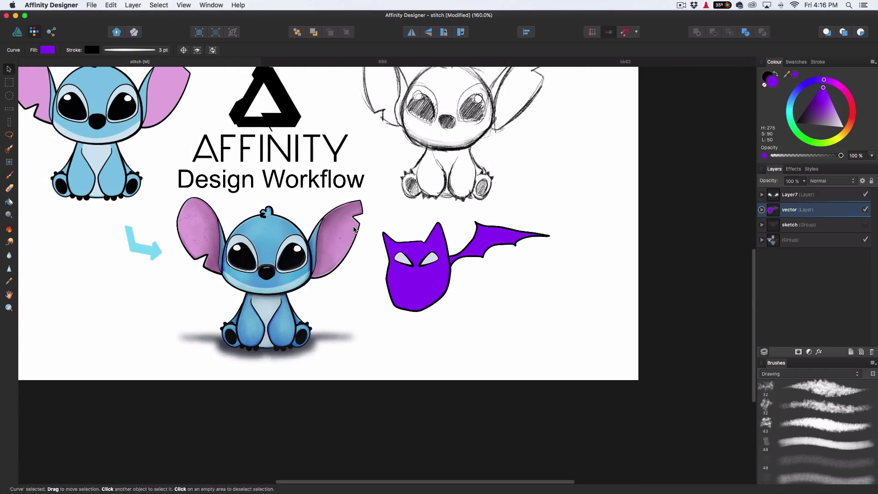
drag(153, 131, 302, 250)
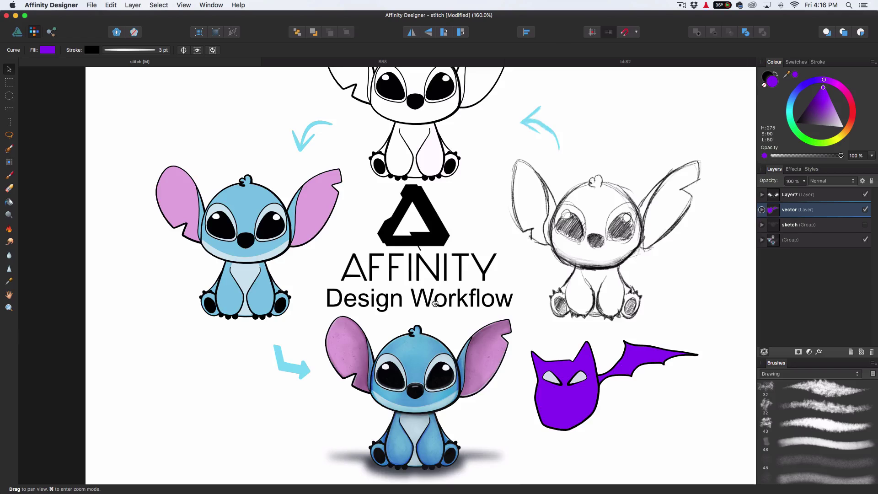
scroll(366, 302, up, 3)
scroll(366, 302, up, 4)
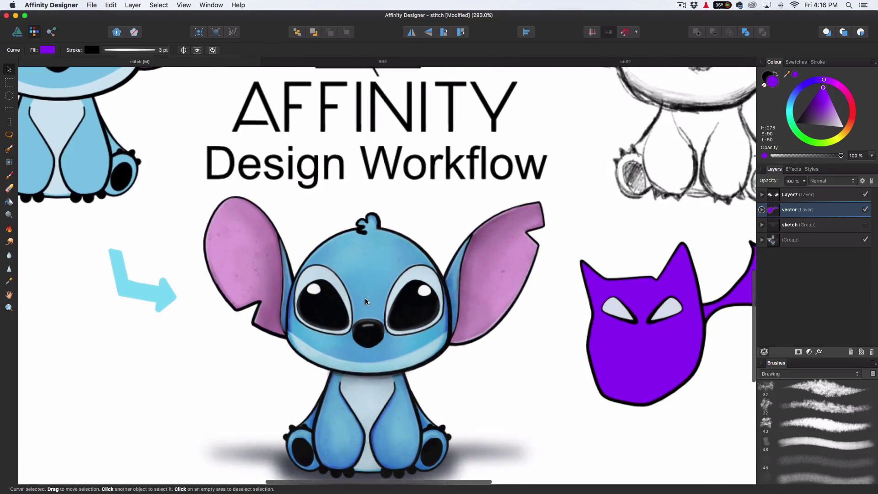
drag(432, 270, 389, 257)
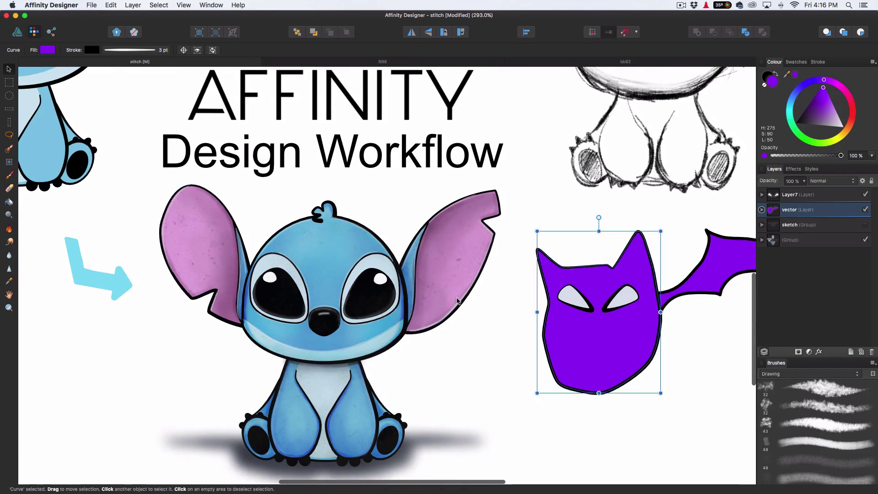
- Add a pixel layer above the bat's head curve, nest it inside that curve and expand the curve's contents
scroll(457, 297, right, 5)
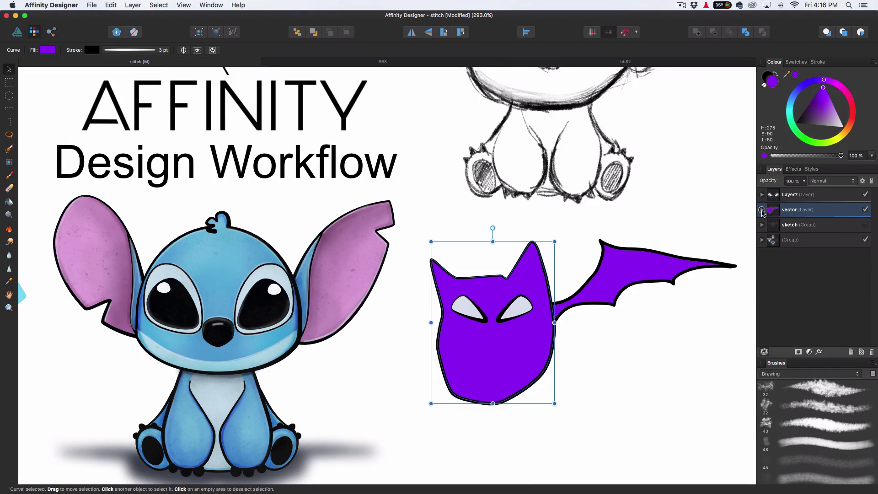
click(762, 210)
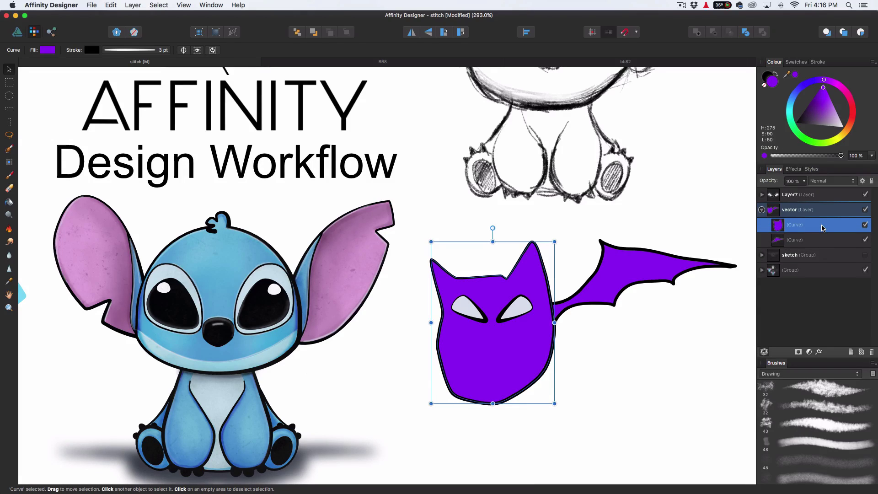
click(861, 352)
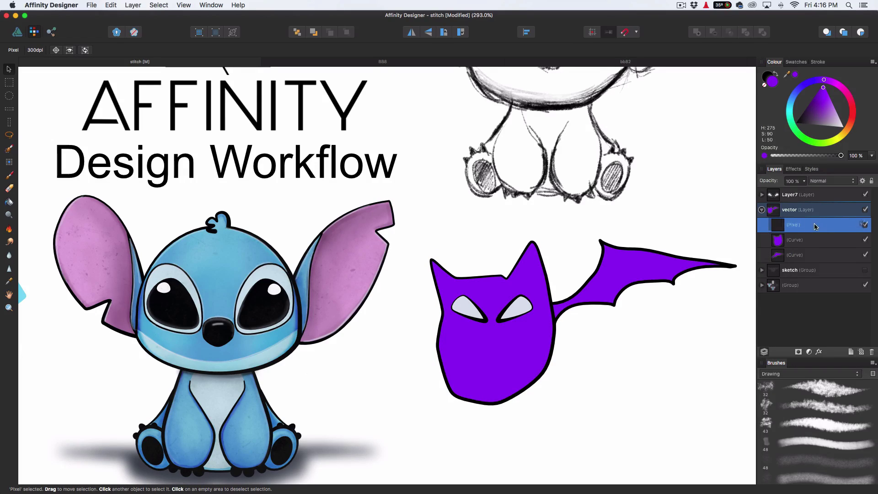
drag(815, 237, 817, 246)
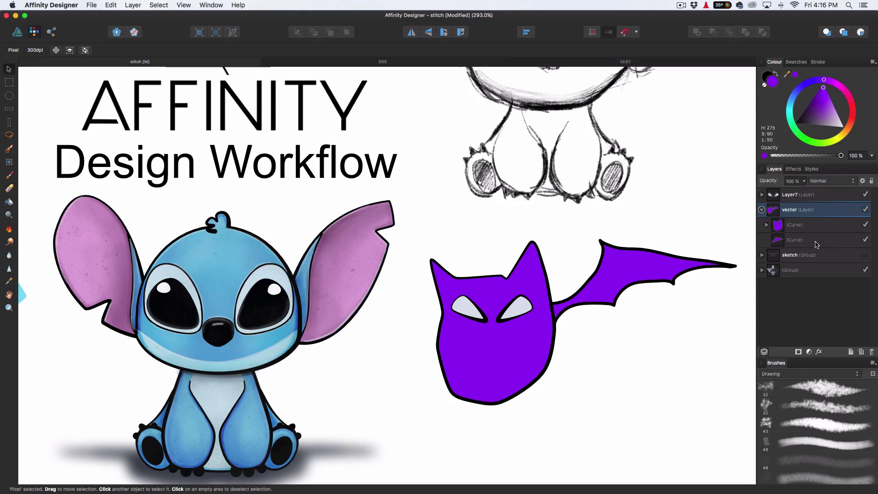
click(766, 225)
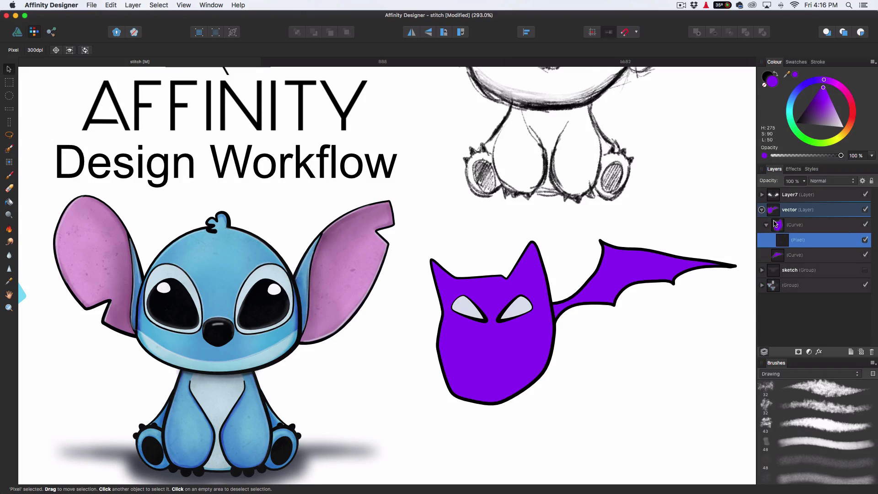
- Try black Paint Brush strokes across the bat's head on the nested pixel layer, and undo them
click(9, 176)
mouse_move(474, 256)
mouse_down()
mouse_move(571, 287)
mouse_move(536, 297)
mouse_move(567, 327)
mouse_move(562, 388)
mouse_move(562, 368)
mouse_move(517, 431)
mouse_move(549, 360)
mouse_move(519, 405)
mouse_up()
key(super+z)
key(super+z)
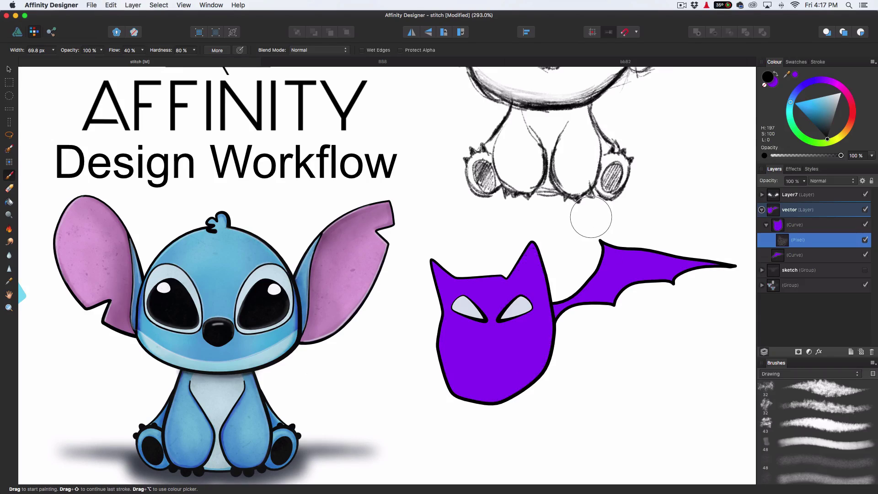
- Try black strokes on the lower part of the bat's head with a Texture brush at 189.1 px, and undo them
click(782, 375)
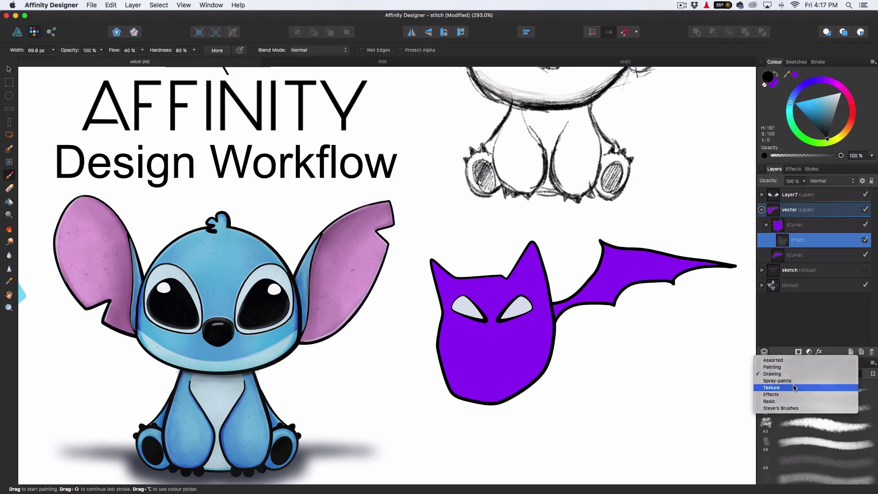
click(813, 388)
scroll(809, 422, down, 4)
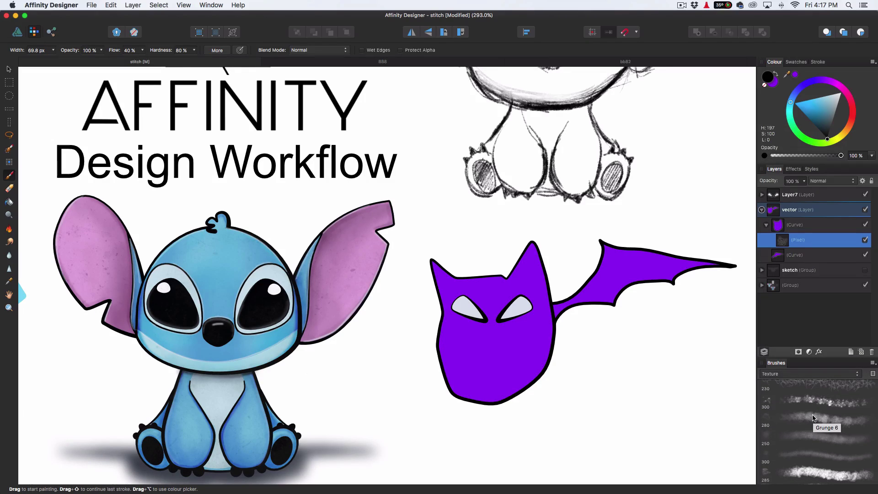
click(820, 440)
click(545, 336)
drag(548, 341, 540, 342)
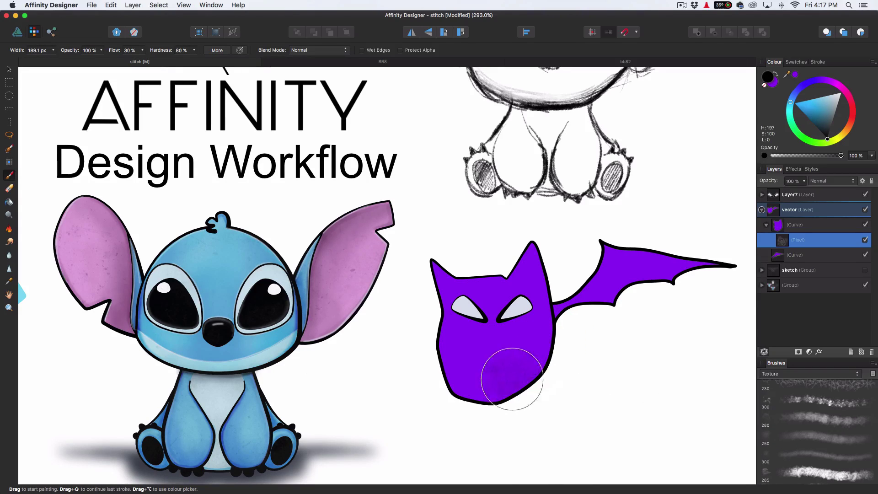
- Select the 60 px soft brush from the Assorted brushes, enlarge it to 175 px and set its opacity to 10%
click(814, 374)
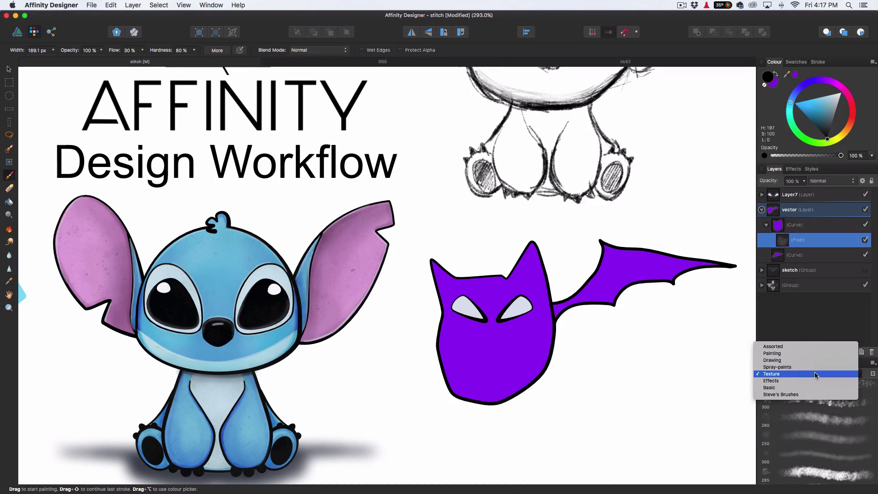
click(795, 346)
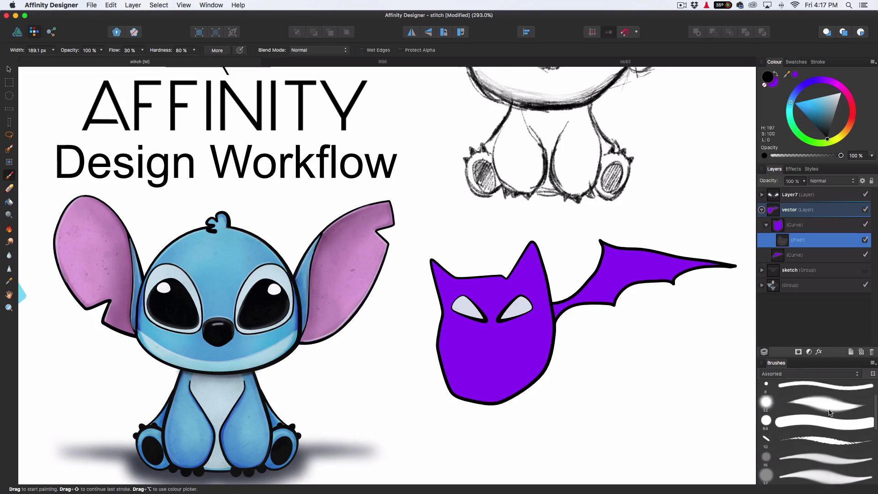
scroll(830, 413, down, 3)
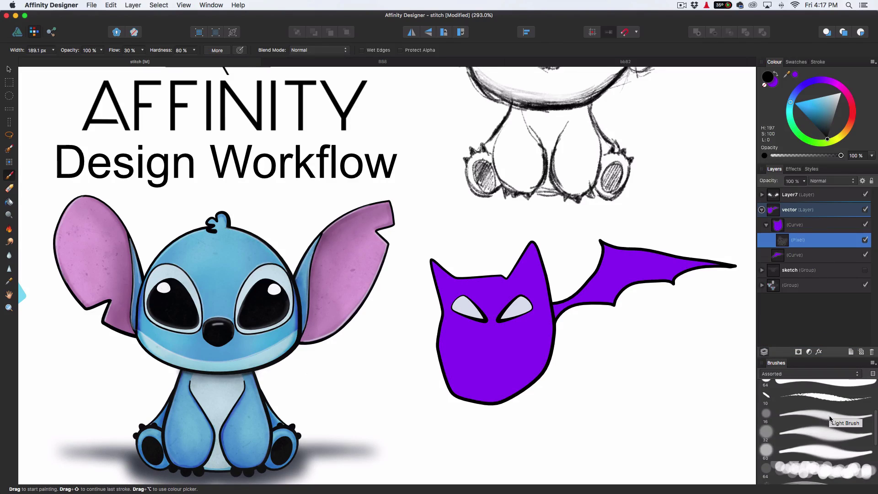
click(818, 451)
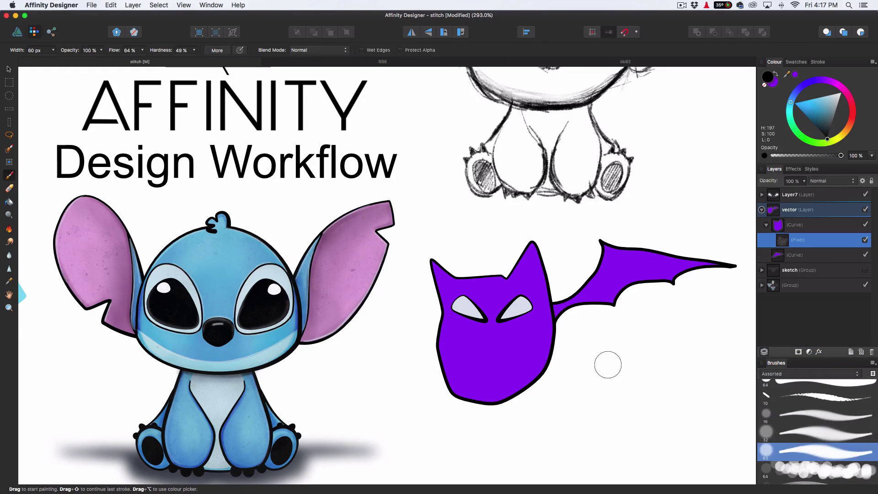
drag(552, 336, 587, 335)
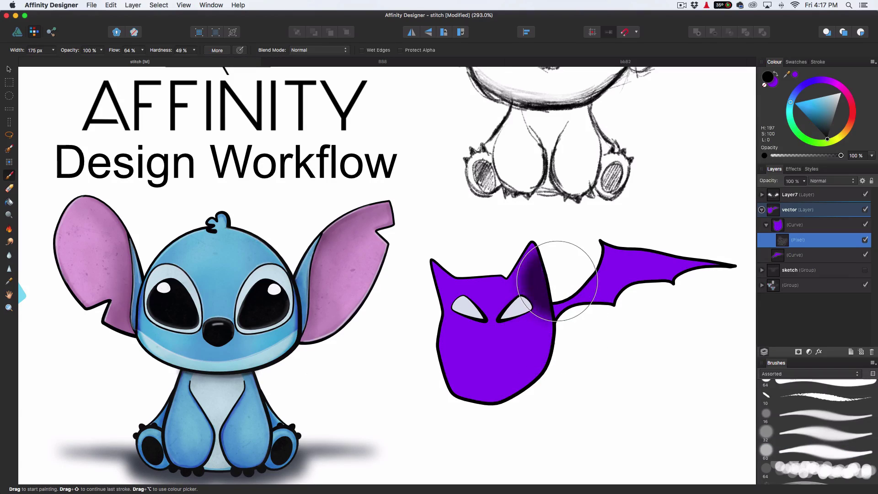
key(1)
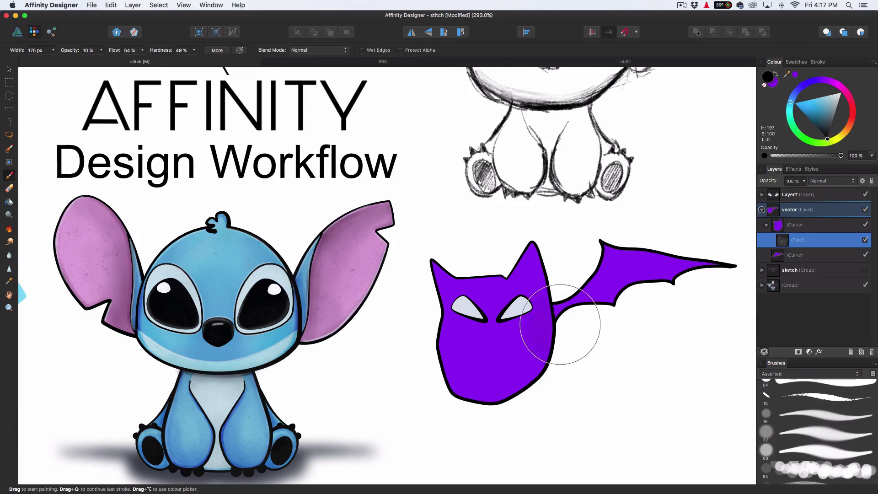
- Build up soft black shading along the head's right side and underside, reducing the brush width to 71.7 px for the darker edges
mouse_move(565, 317)
mouse_down()
mouse_move(546, 406)
mouse_move(500, 411)
mouse_move(558, 323)
mouse_move(509, 421)
mouse_up()
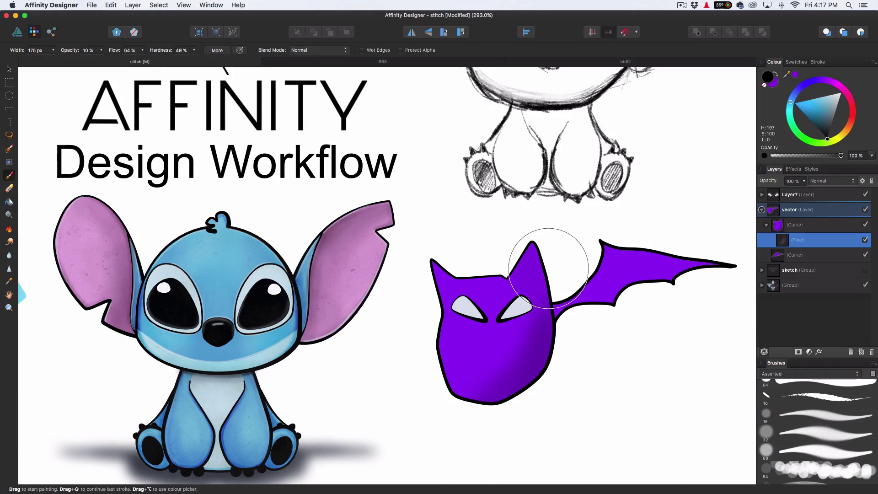
mouse_move(550, 267)
mouse_down()
mouse_move(538, 267)
mouse_move(550, 381)
mouse_up()
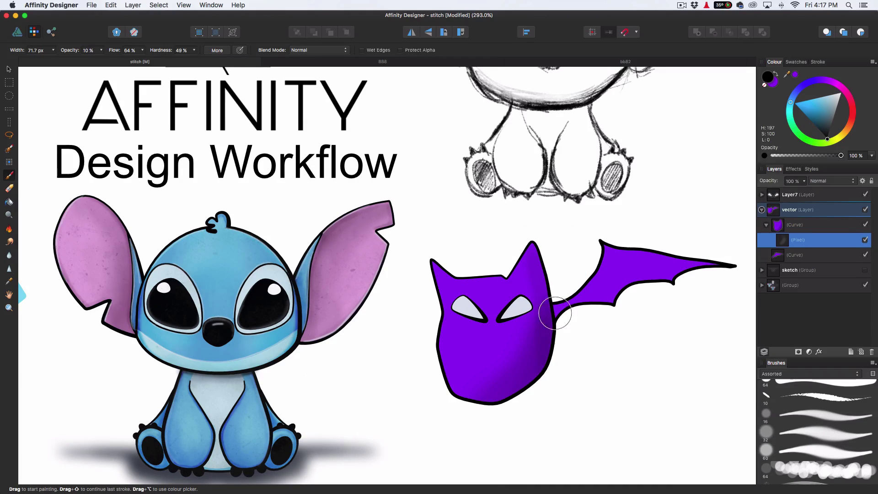
drag(555, 313, 518, 399)
drag(553, 343, 465, 421)
mouse_move(568, 334)
mouse_down()
mouse_move(562, 351)
mouse_move(462, 417)
mouse_up()
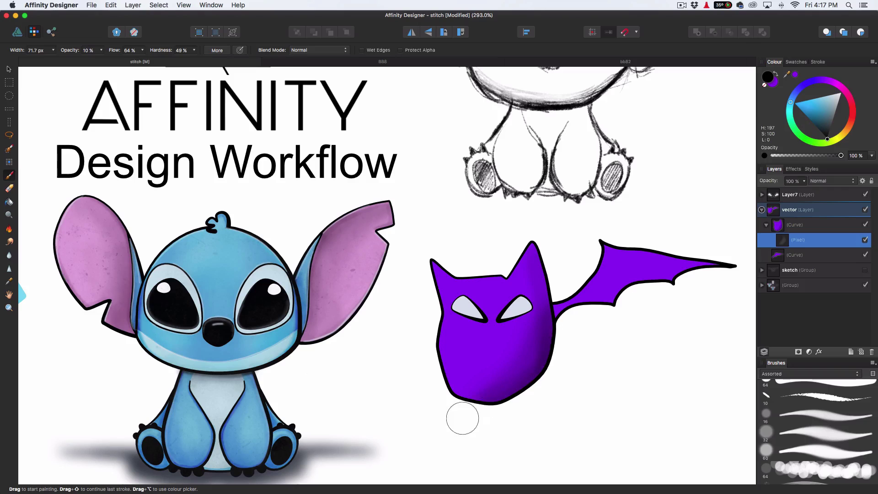
drag(571, 357, 460, 409)
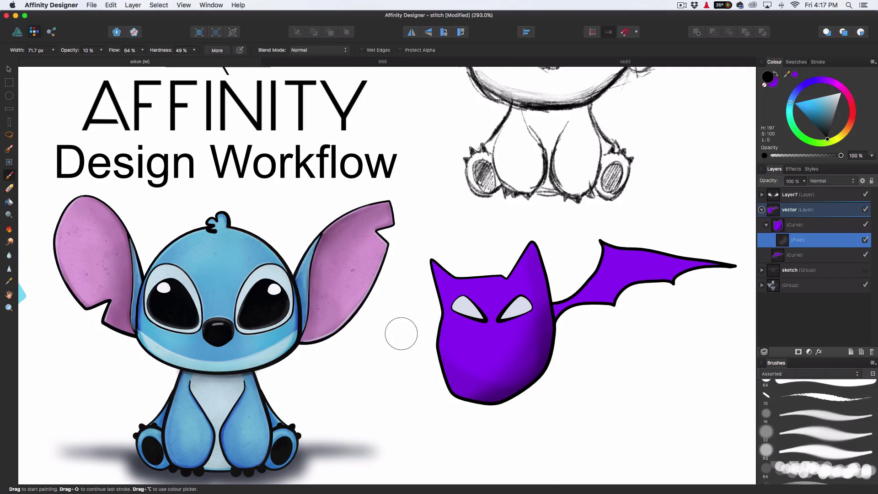
mouse_move(402, 334)
mouse_down()
mouse_move(426, 384)
mouse_move(444, 399)
mouse_move(498, 417)
mouse_move(424, 376)
mouse_move(541, 419)
mouse_up()
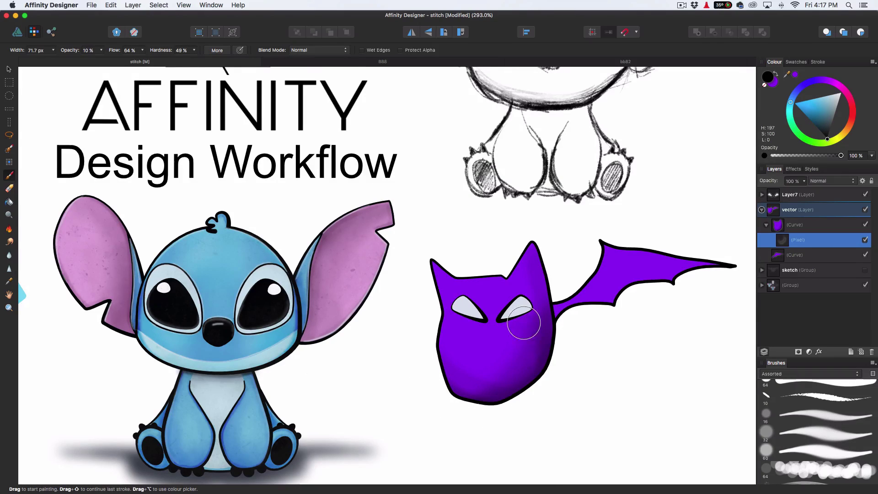
- Set the brush width to 16.7 px for detail shading around the bat's right-hand eye
scroll(521, 319, up, 10)
drag(425, 377, 464, 317)
drag(538, 244, 519, 246)
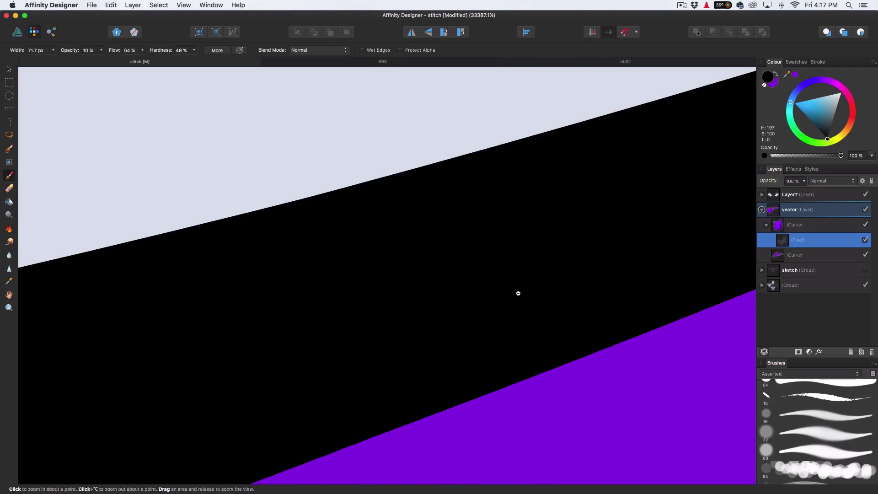
alt+click(517, 294)
alt+click(517, 294)
alt+click(517, 294)
alt+click(516, 294)
alt+click(517, 294)
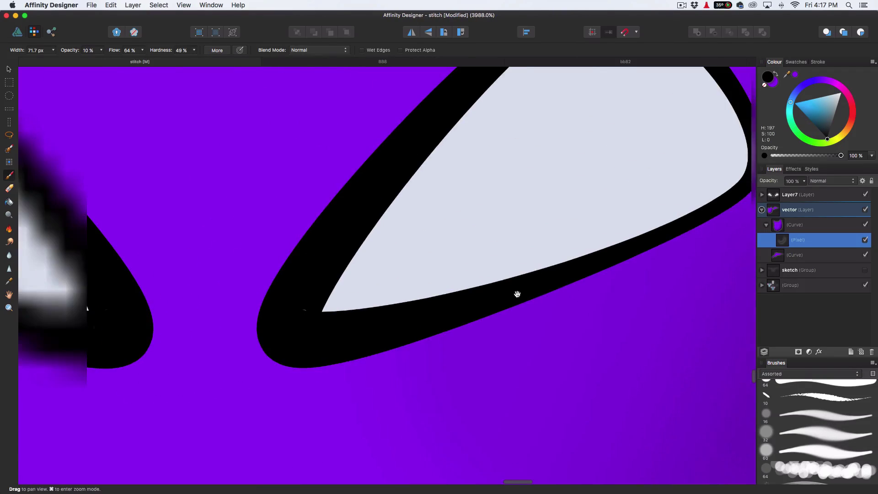
key(b)
key(b)
key(super+z)
drag(535, 256, 290, 256)
scroll(526, 254, down, 6)
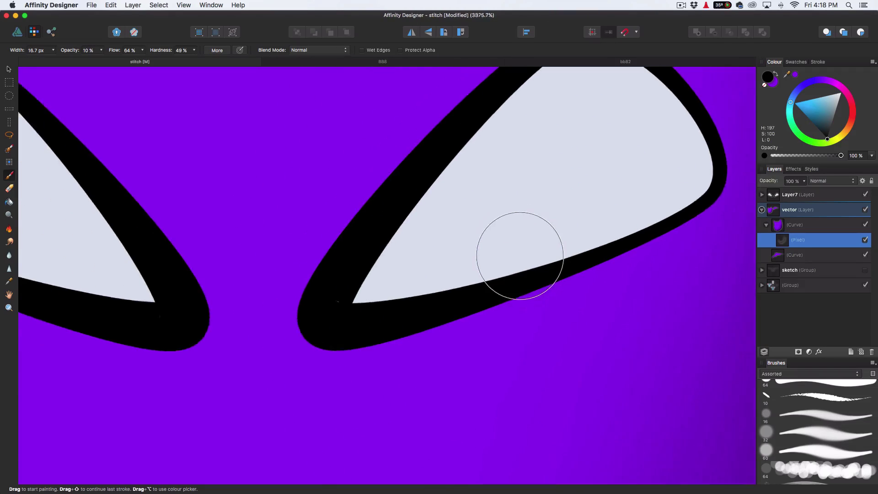
- Paint a soft black shadow beneath the right-hand eye and around its inner corner
drag(582, 256, 580, 257)
mouse_move(614, 232)
mouse_down()
mouse_move(461, 283)
mouse_move(600, 237)
mouse_move(522, 281)
mouse_move(357, 314)
mouse_up()
scroll(476, 288, right, 1)
drag(488, 284, 328, 329)
scroll(625, 198, right, 1)
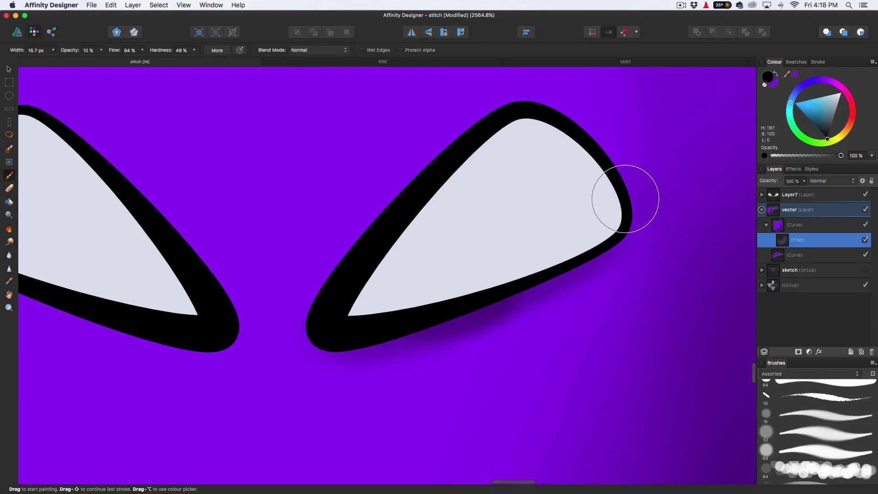
scroll(531, 262, down, 6)
scroll(531, 262, down, 4)
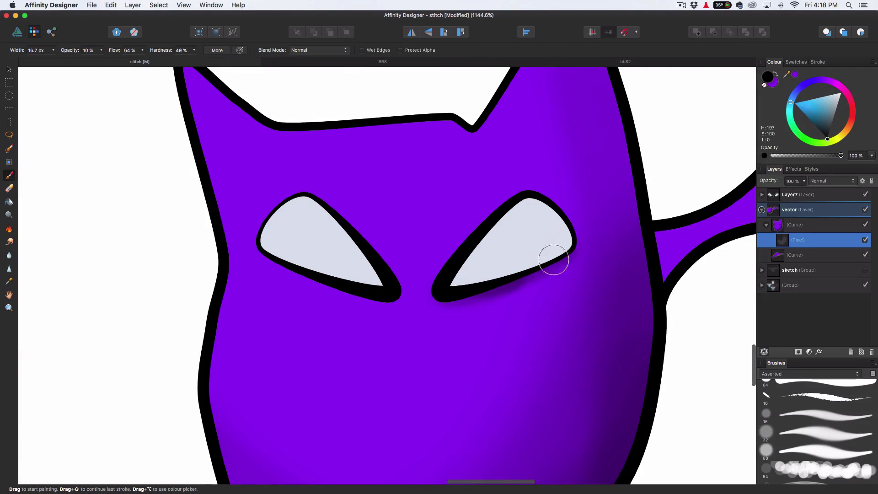
mouse_move(466, 284)
mouse_down()
mouse_move(430, 288)
mouse_move(456, 292)
mouse_move(478, 270)
mouse_move(432, 283)
mouse_up()
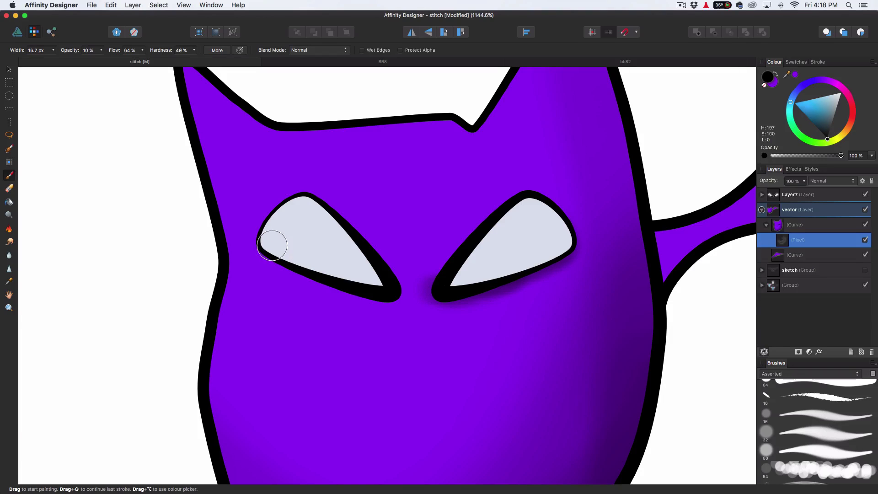
- Paint a soft black shadow under the left-hand eye and, with a 40.5 px brush, along the right ear's outer edge
drag(273, 246, 340, 286)
drag(290, 260, 355, 290)
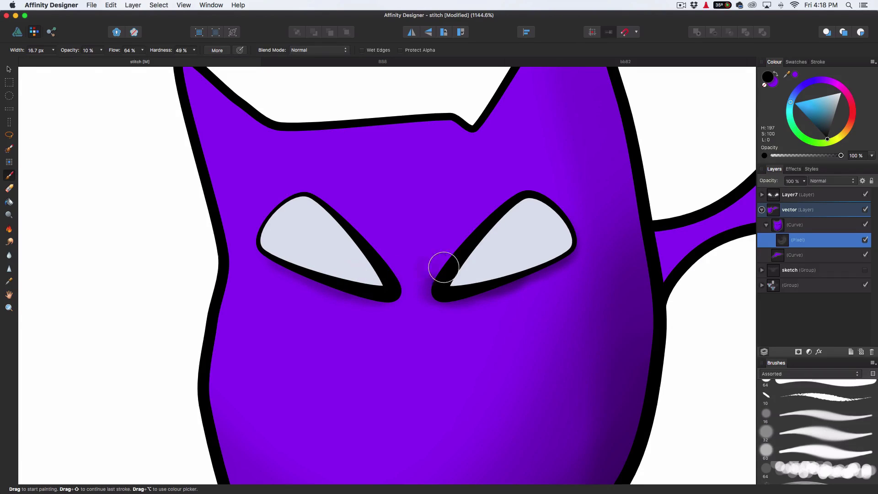
scroll(447, 267, down, 5)
scroll(448, 267, up, 3)
scroll(447, 267, down, 5)
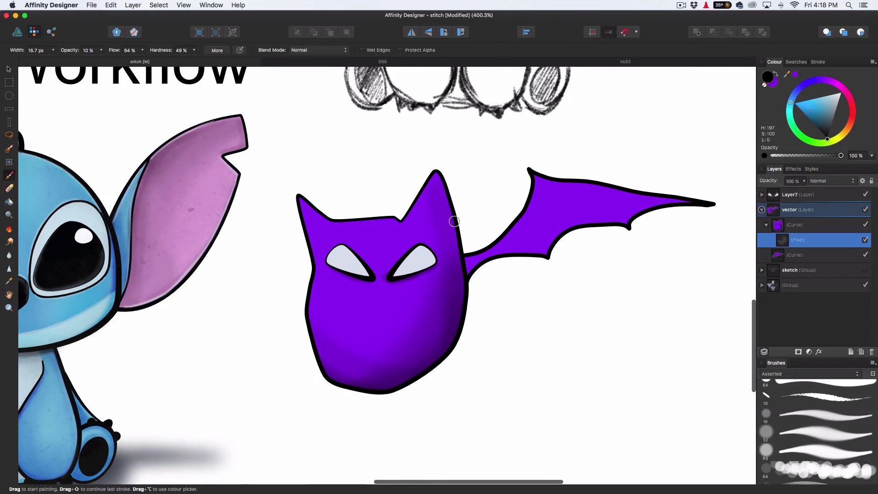
drag(452, 221, 463, 221)
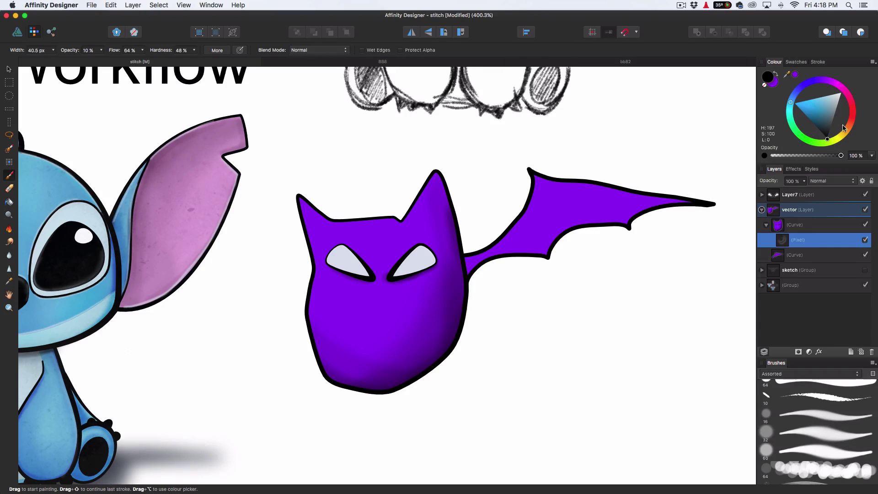
- Paint pale blue highlights (H 197, S 48, L 90) on the right ear's inner edge and the top of the head with a 21.9 px brush
scroll(457, 285, up, 5)
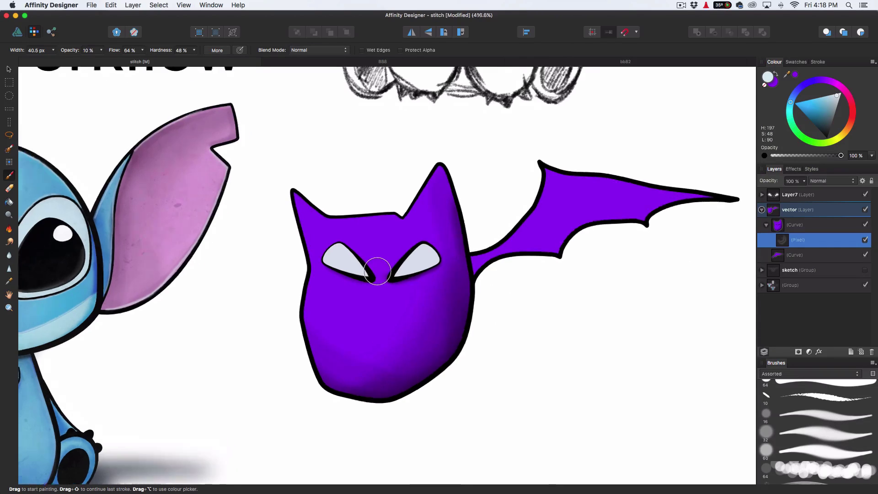
drag(435, 240, 427, 232)
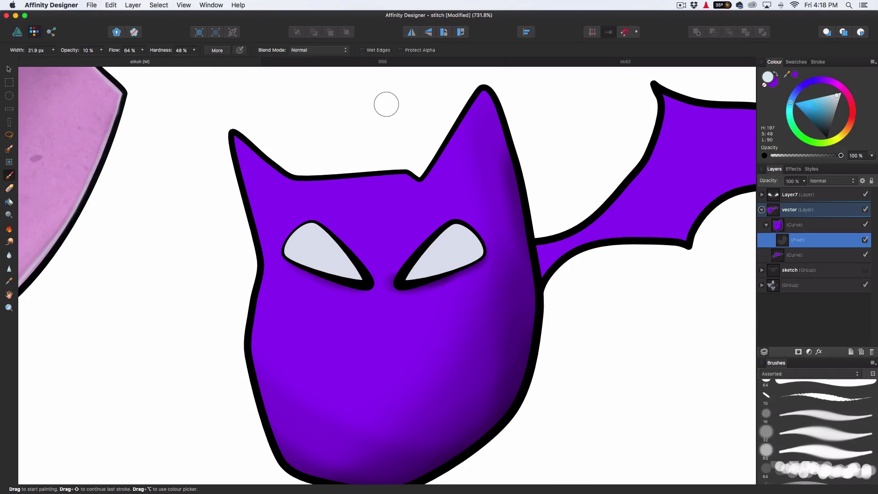
drag(471, 102, 474, 85)
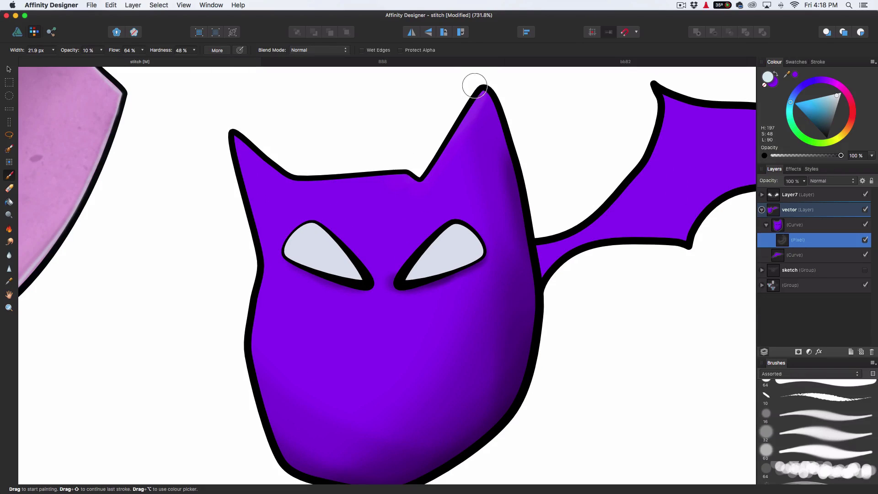
mouse_move(417, 178)
mouse_down()
mouse_move(386, 177)
mouse_move(401, 164)
mouse_move(392, 164)
mouse_up()
mouse_move(461, 89)
mouse_down()
mouse_move(429, 130)
mouse_move(473, 93)
mouse_move(340, 166)
mouse_move(400, 157)
mouse_move(343, 192)
mouse_move(382, 173)
mouse_up()
- Add fine pale highlights along the upper edge of the right-hand eye with a 6 px brush
drag(412, 236, 394, 237)
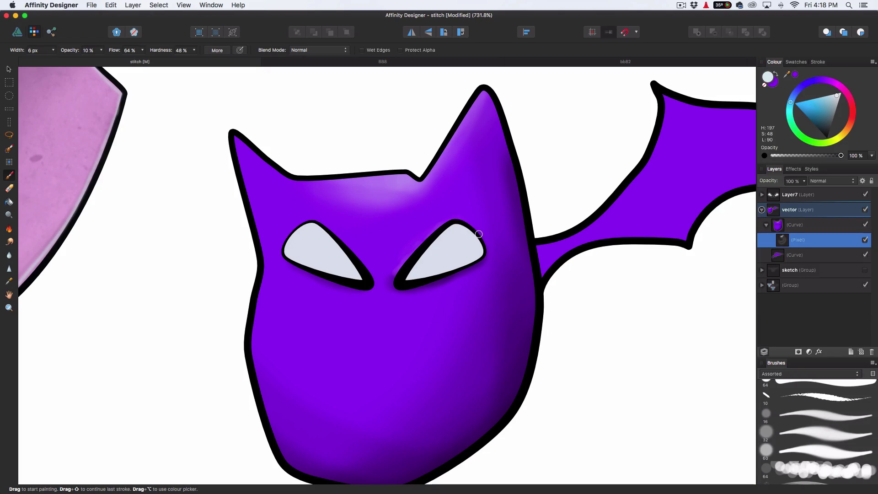
scroll(451, 222, down, 5)
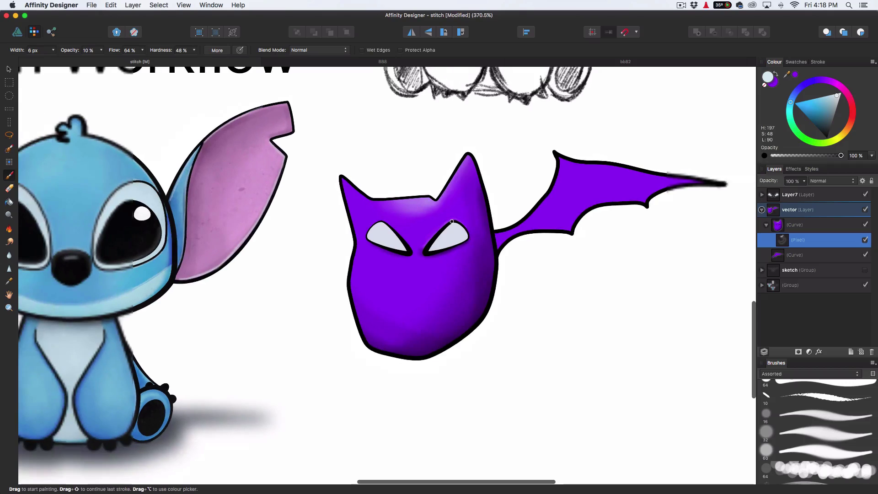
scroll(452, 221, down, 5)
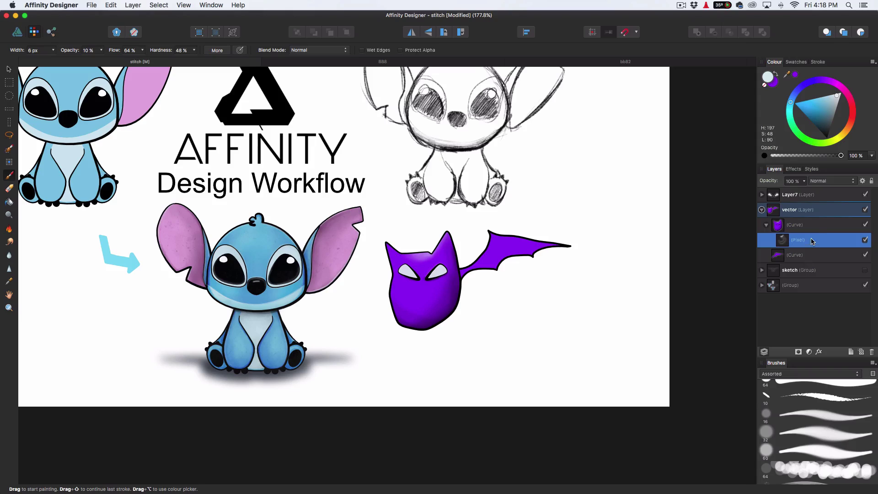
- Add a new pixel layer above the bat's head curve and choose the 250 px brush from the Texture brush category
click(814, 229)
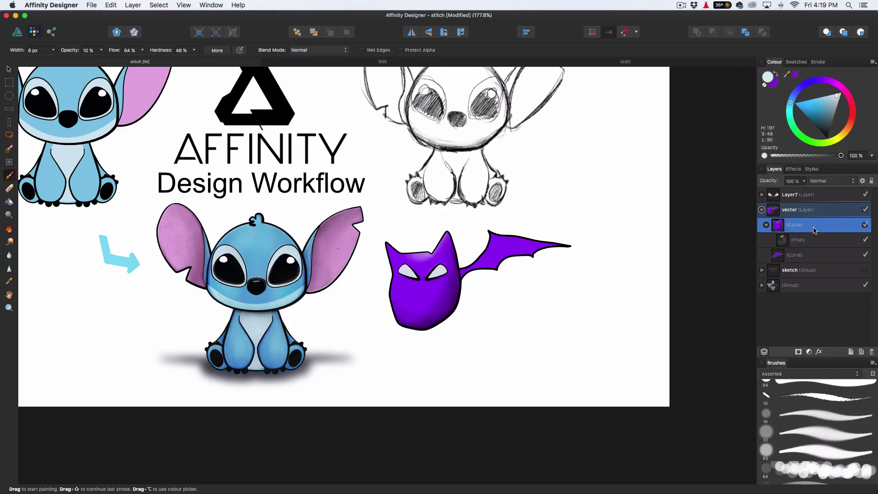
click(861, 352)
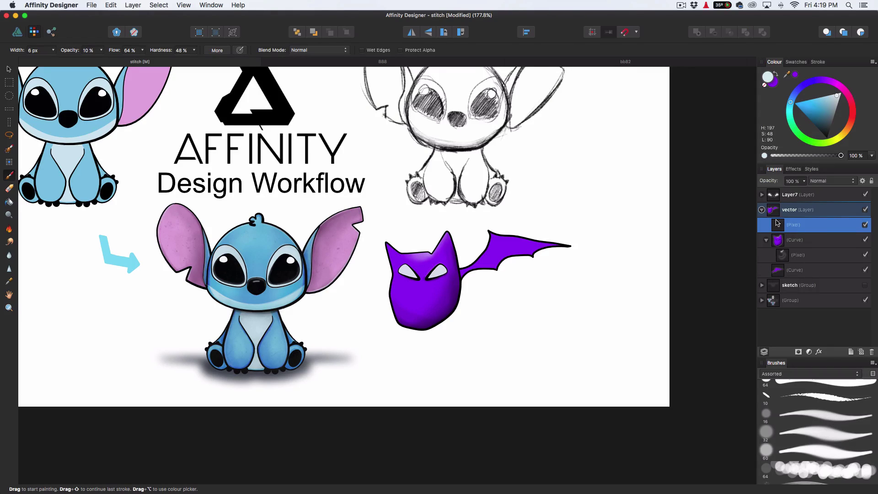
click(796, 374)
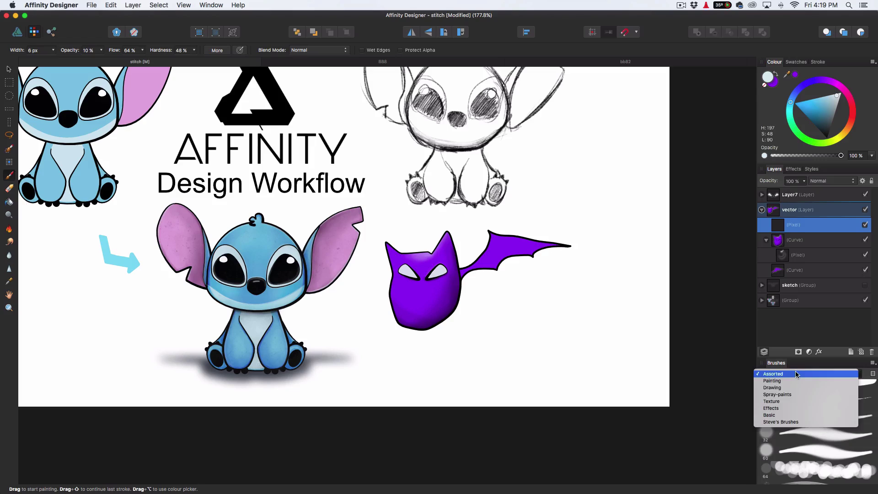
click(783, 408)
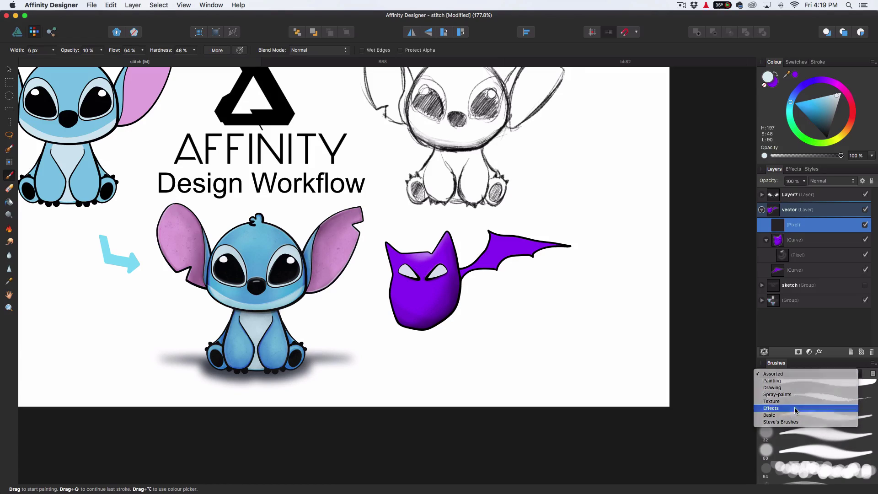
click(787, 373)
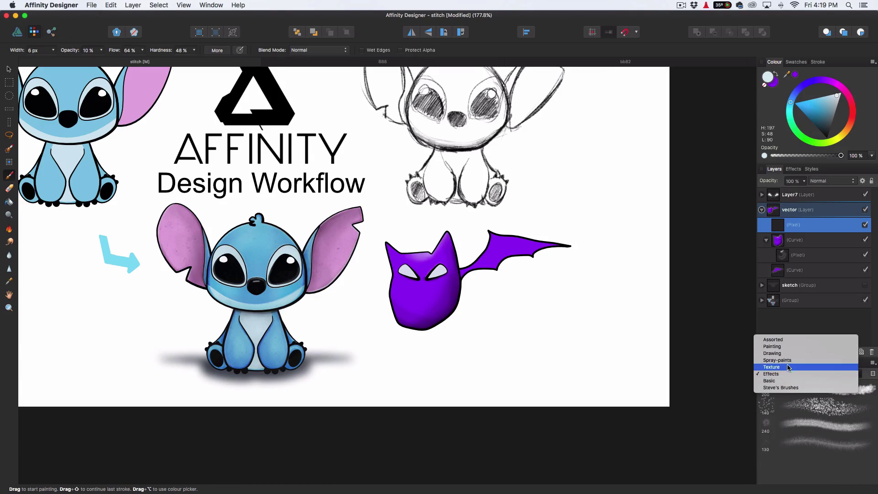
click(788, 365)
scroll(822, 426, down, 3)
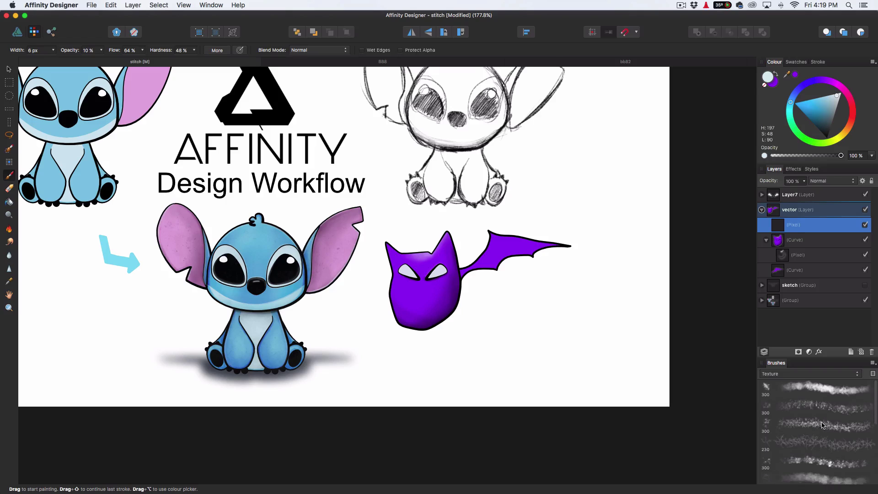
click(828, 444)
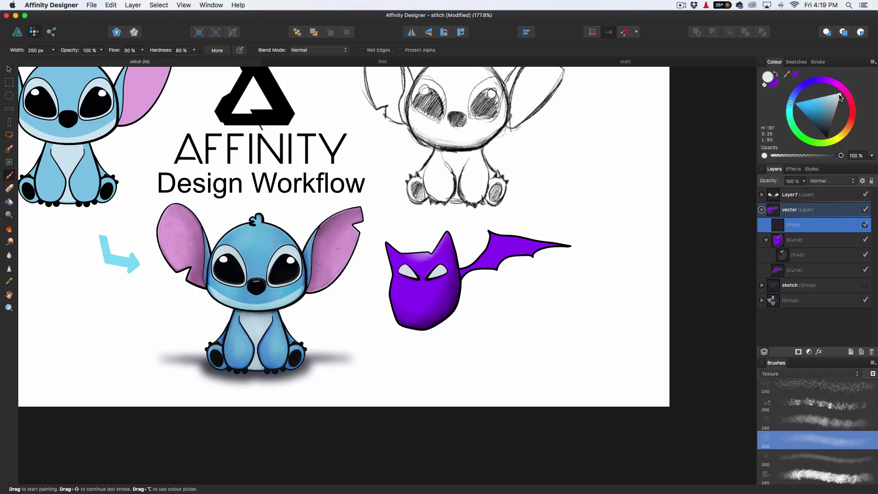
- Paint a pale speckled texture (H 197, S 25, L 93) over the bat's head with a 275.3 px brush, continuing at 20% opacity
scroll(412, 256, up, 5)
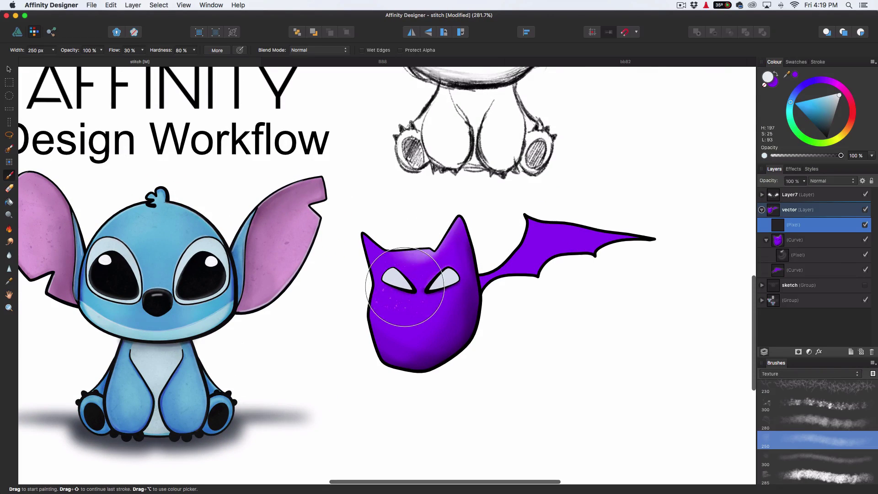
drag(405, 287, 411, 288)
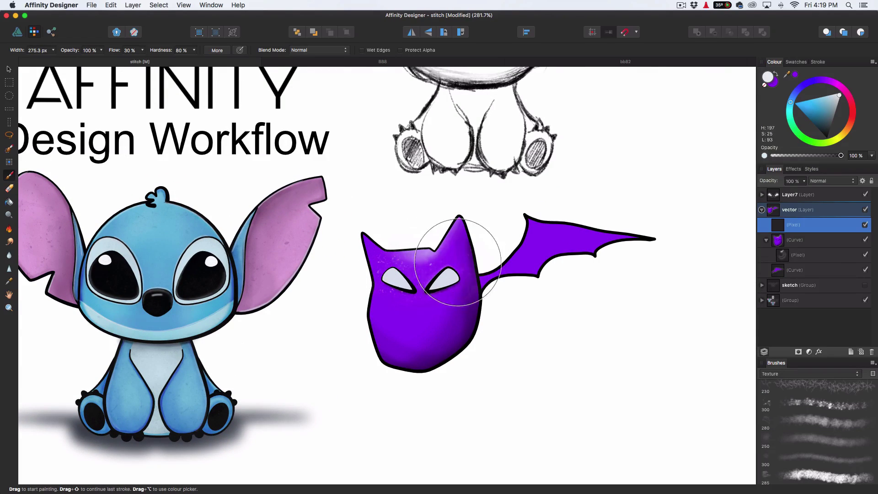
mouse_move(457, 262)
mouse_down()
mouse_move(496, 277)
mouse_move(430, 344)
mouse_move(373, 354)
mouse_move(415, 293)
mouse_move(424, 237)
mouse_move(425, 363)
mouse_move(435, 363)
mouse_move(428, 270)
mouse_move(423, 289)
mouse_up()
drag(487, 279, 486, 282)
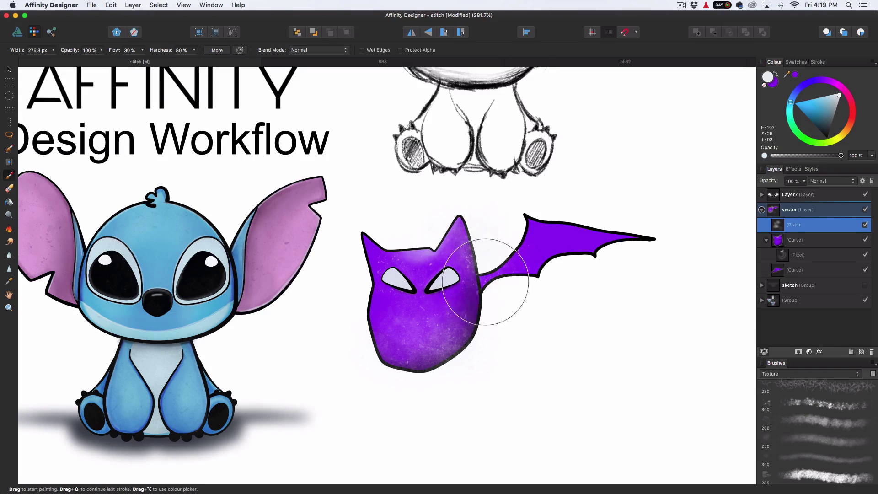
key(2)
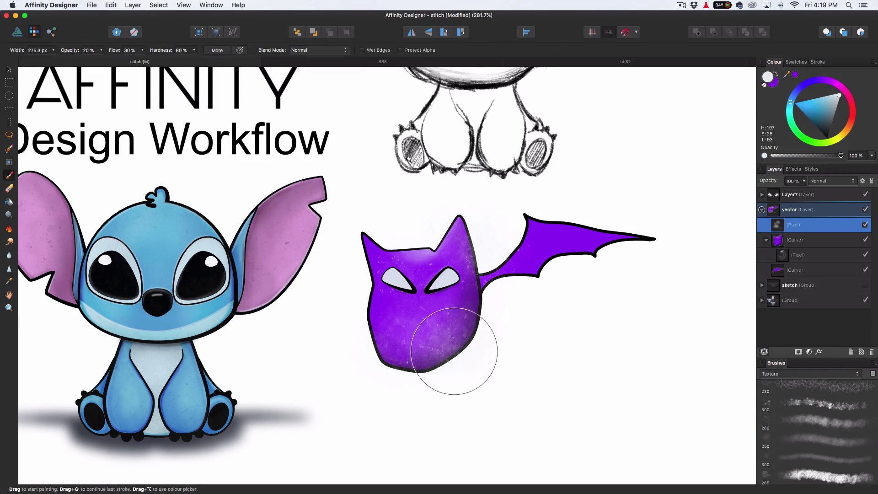
mouse_move(454, 351)
mouse_down()
mouse_move(378, 270)
mouse_move(391, 344)
mouse_move(422, 245)
mouse_move(455, 260)
mouse_move(442, 275)
mouse_up()
drag(449, 237, 444, 238)
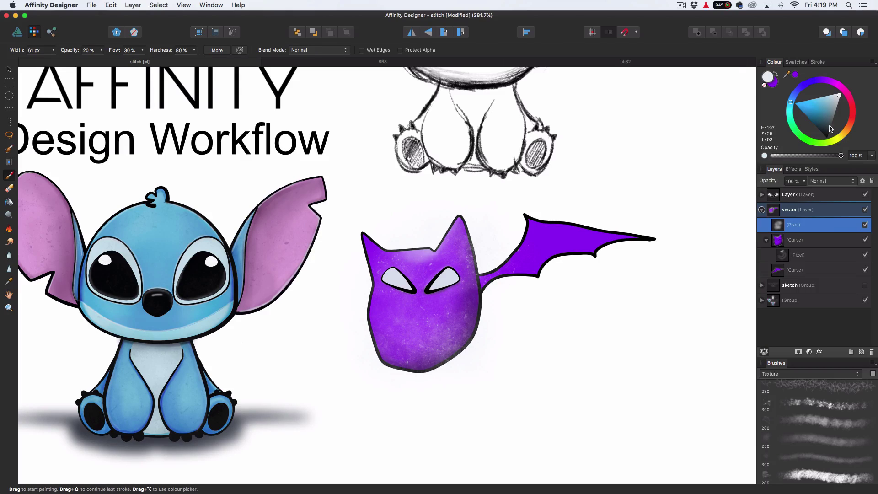
- Paint near-black textured shading (H 197, S 100, L 1) along the head's right and lower edges with a 234 px brush
drag(831, 129, 826, 138)
mouse_move(453, 251)
mouse_down()
mouse_move(468, 240)
mouse_move(458, 239)
mouse_move(459, 358)
mouse_move(475, 345)
mouse_move(356, 373)
mouse_move(370, 353)
mouse_move(455, 325)
mouse_move(407, 360)
mouse_move(463, 326)
mouse_move(486, 331)
mouse_move(475, 335)
mouse_move(487, 327)
mouse_move(502, 283)
mouse_move(571, 233)
mouse_move(502, 289)
mouse_move(461, 344)
mouse_move(391, 354)
mouse_move(470, 331)
mouse_move(412, 363)
mouse_move(486, 301)
mouse_up()
key(space)
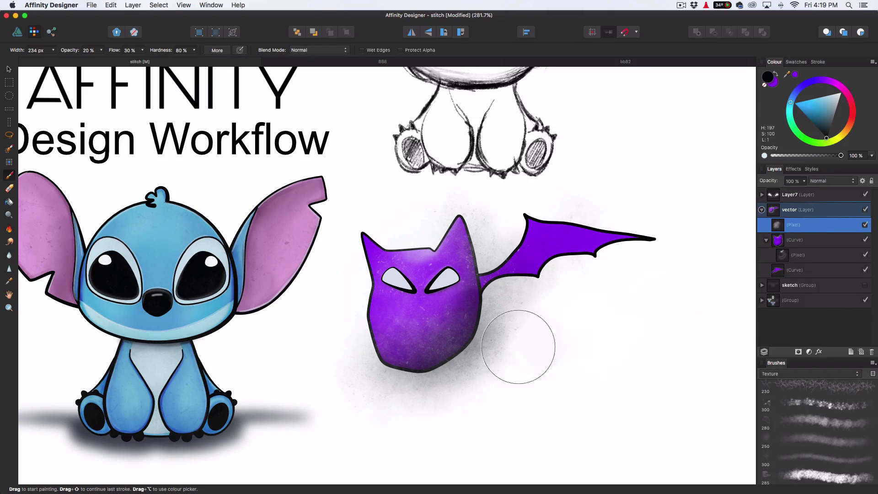
- Clip the texture pixel layer inside the bat's head curve, above its existing shading layer
scroll(431, 274, up, 5)
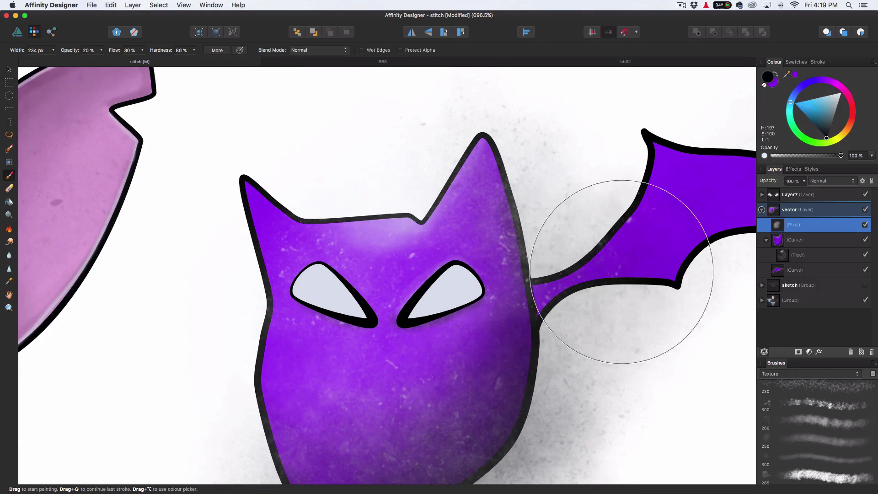
scroll(507, 278, down, 4)
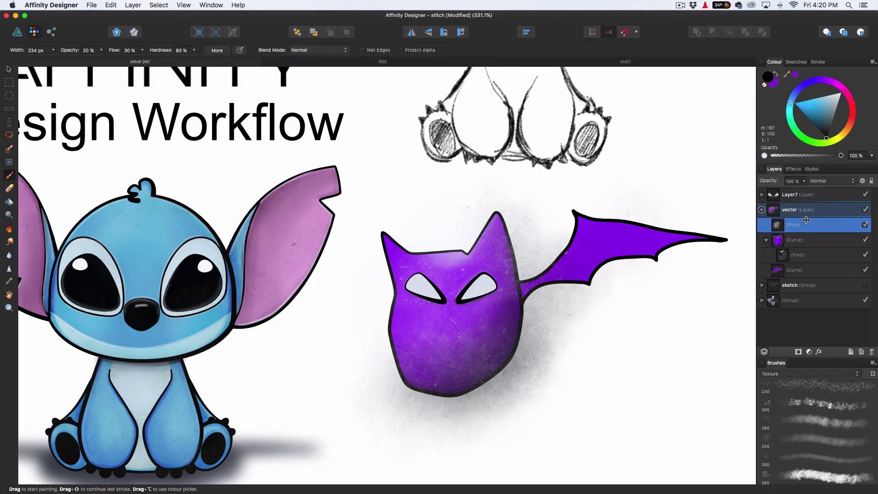
drag(807, 231, 810, 244)
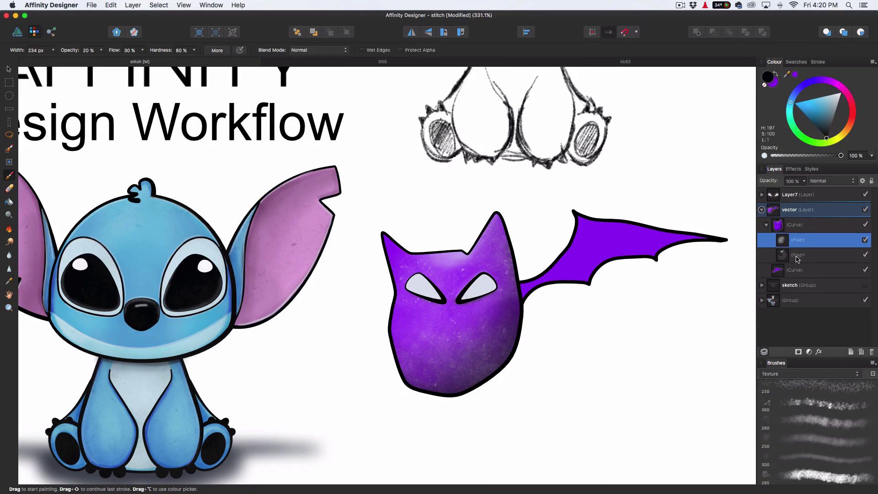
scroll(504, 342, down, 1)
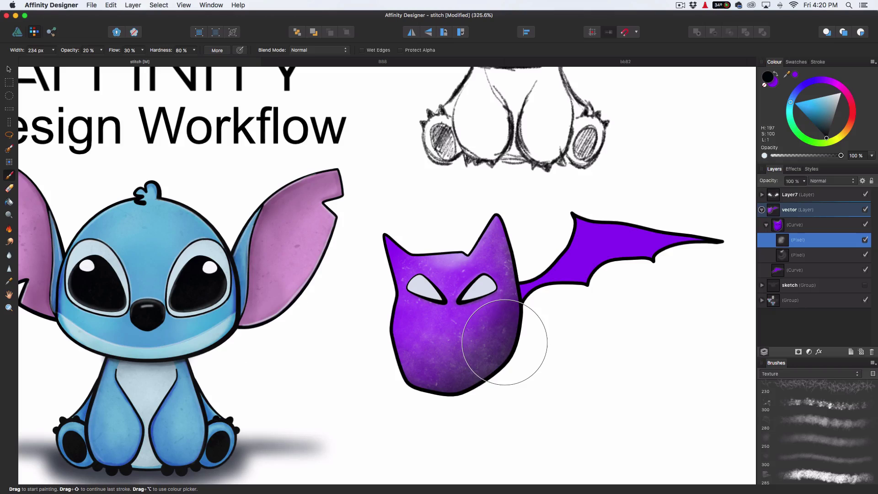
scroll(504, 342, down, 8)
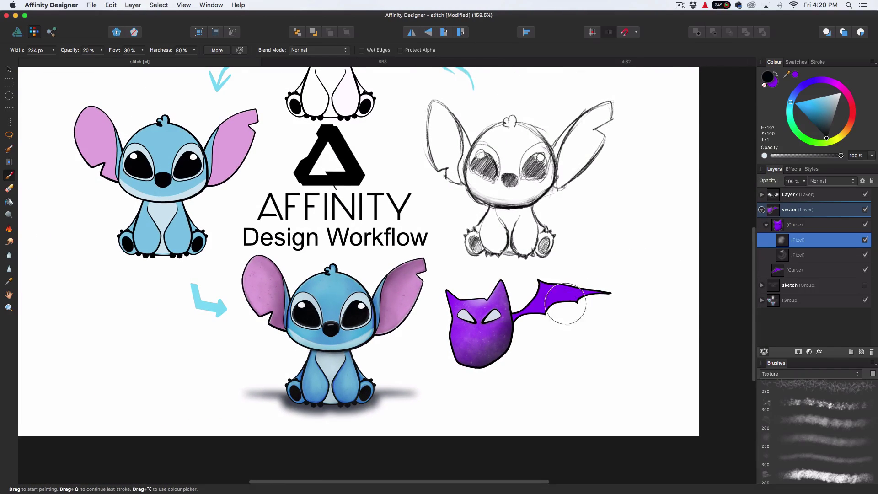
drag(473, 299, 508, 331)
scroll(506, 337, down, 3)
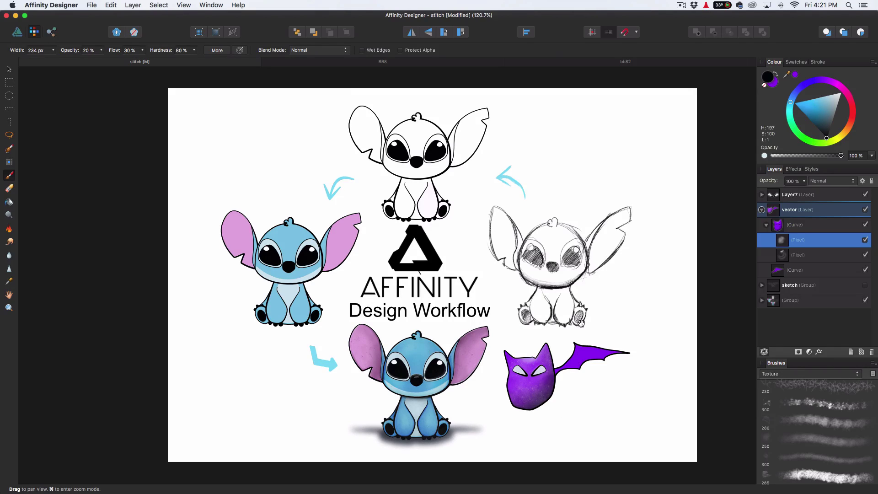
- Examine the general and dynamics settings of the 280 px Grunge 6 texture brush, leaving them unedited
double_click(819, 421)
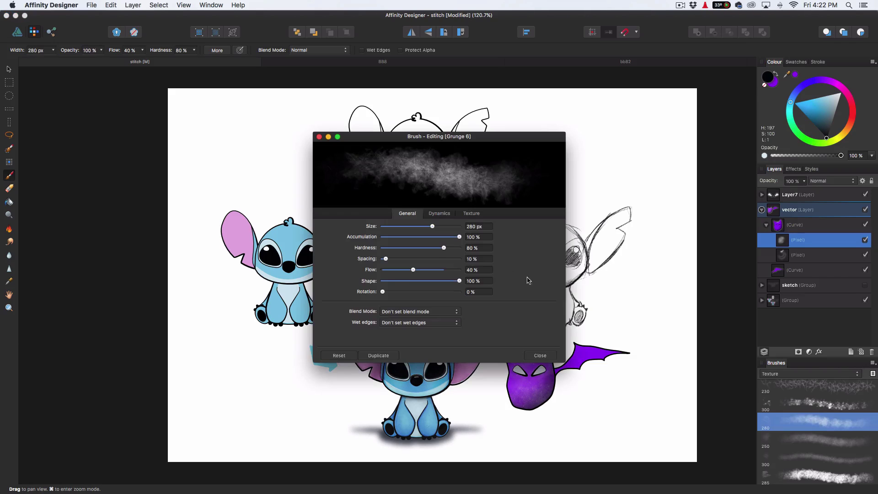
click(439, 213)
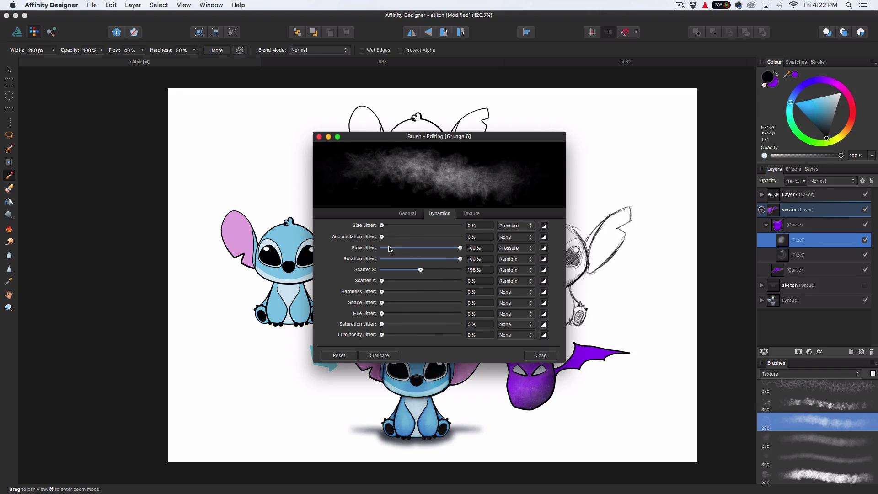
click(318, 136)
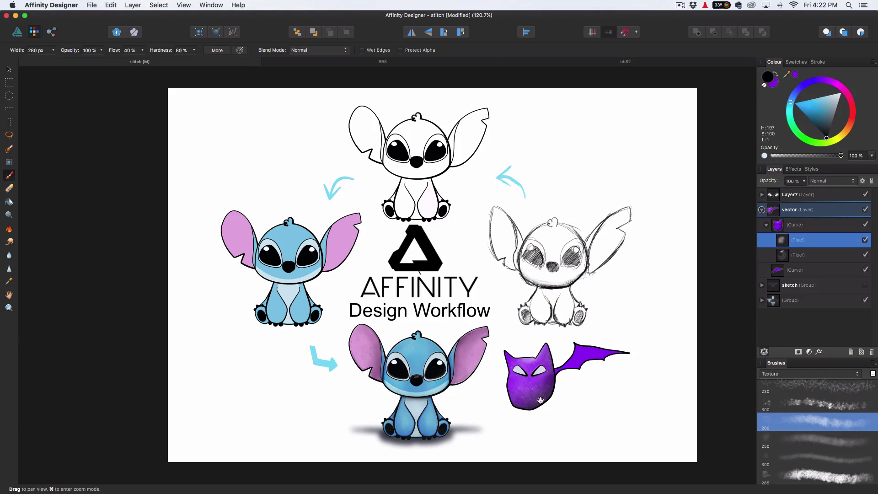